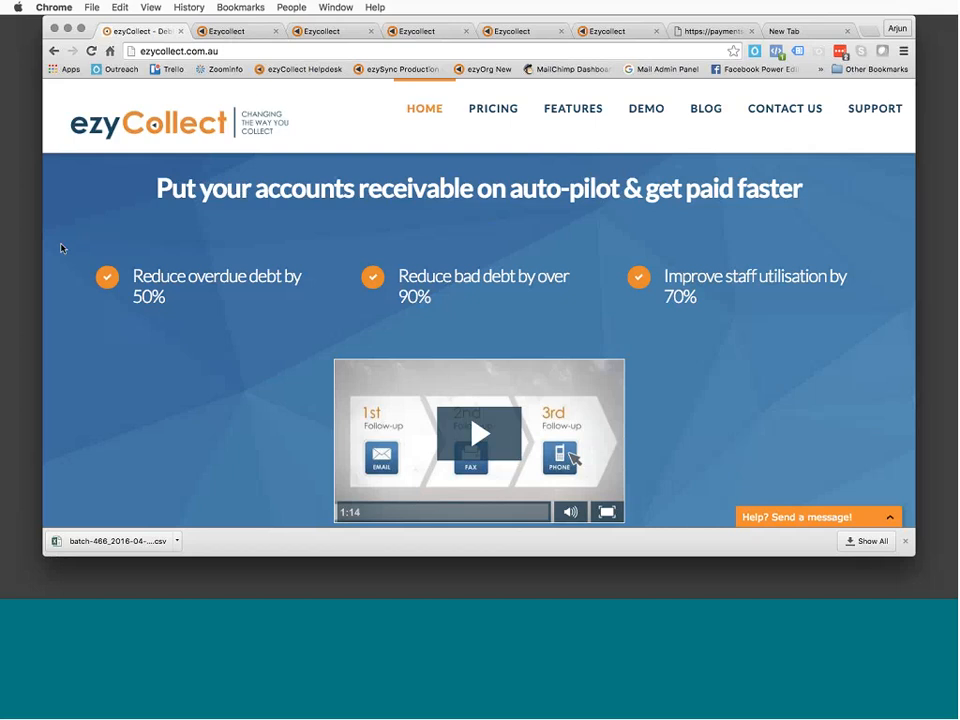
# Look over the homepage's feature overview and open the Parch Hill Company Pulse dashboard
pyautogui.scroll(-5, 61, 248)
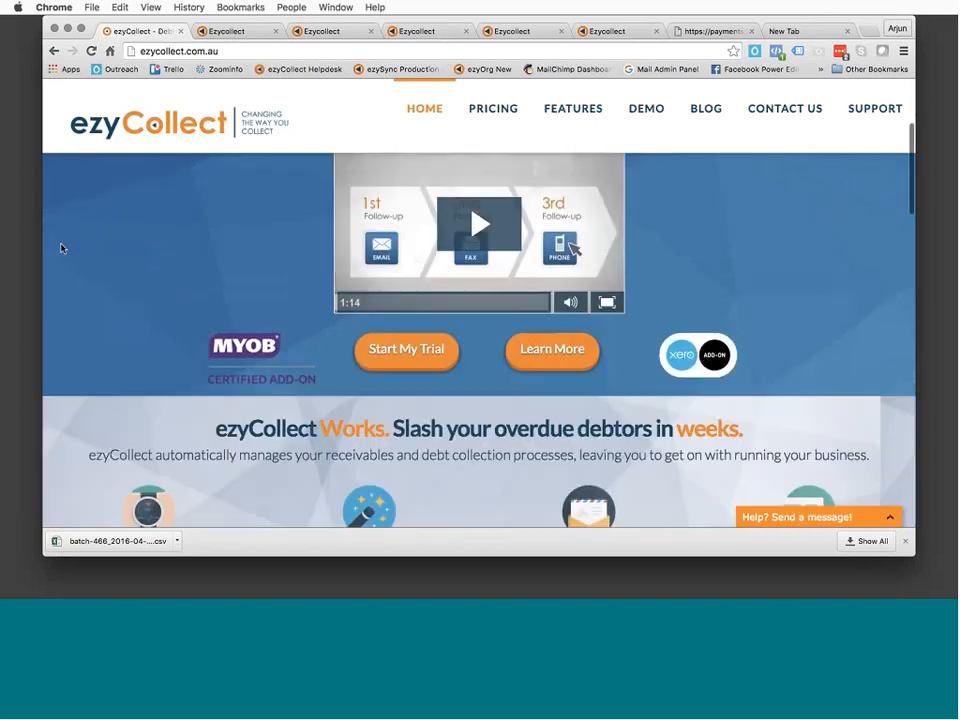
pyautogui.scroll(-4, 61, 248)
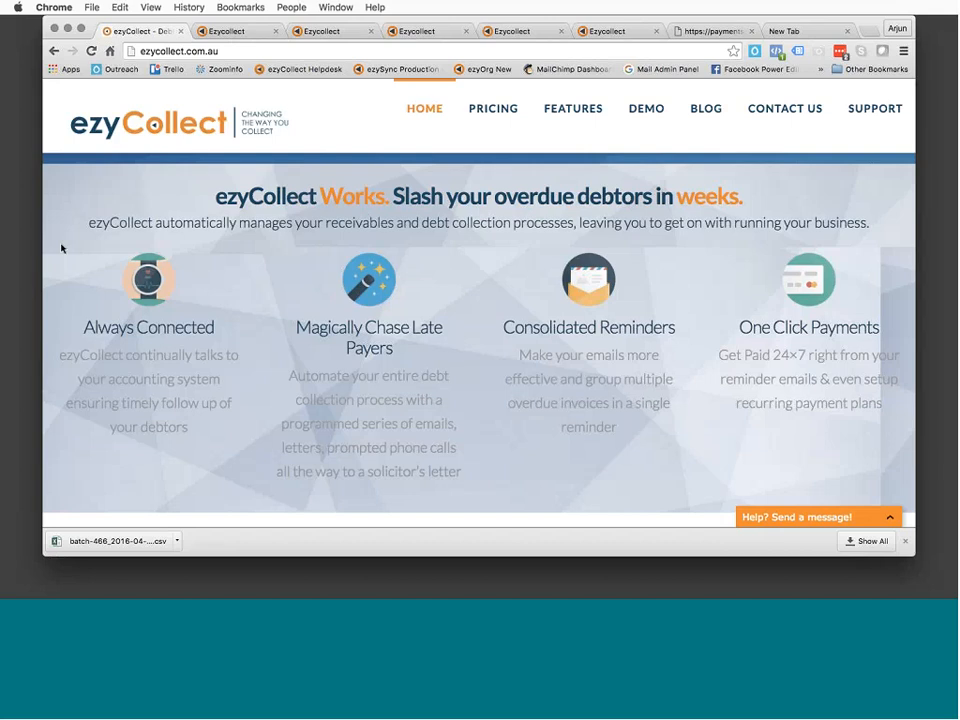
pyautogui.click(231, 31)
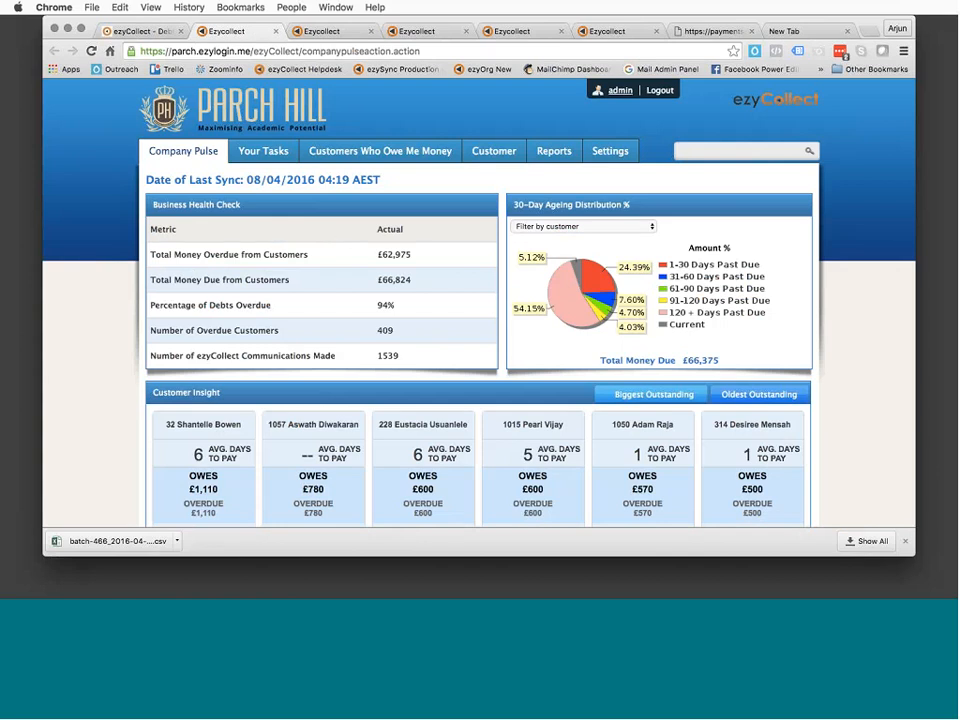
# Examine the dashboard's last sync date, business health metrics and the customer filter options of the 30-day ageing chart
pyautogui.scroll(-3, 536, 284)
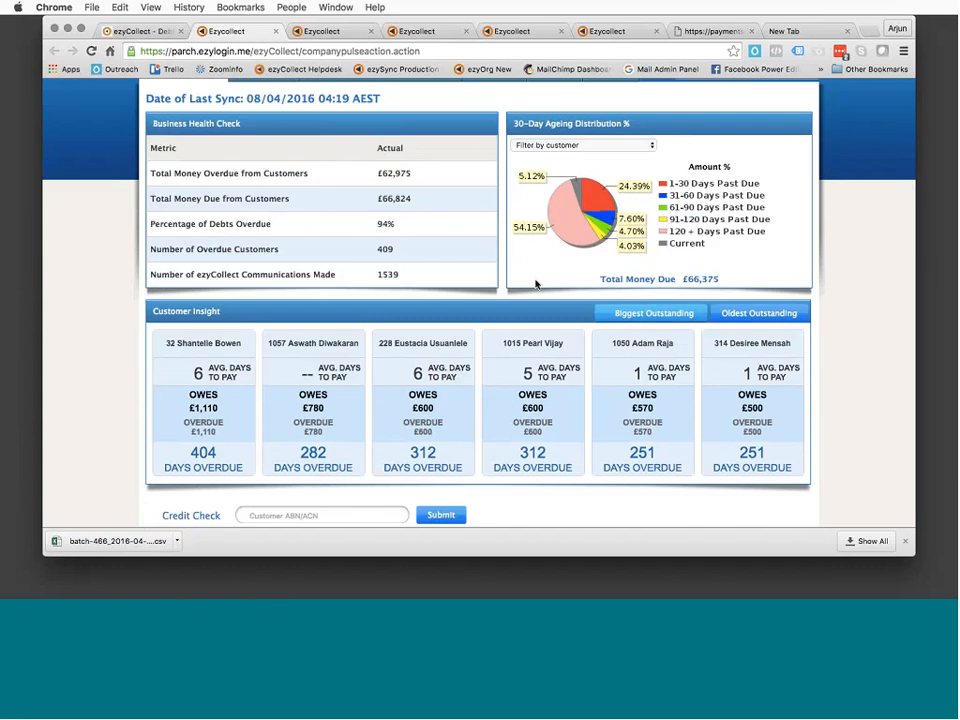
pyautogui.tripleClick(298, 99)
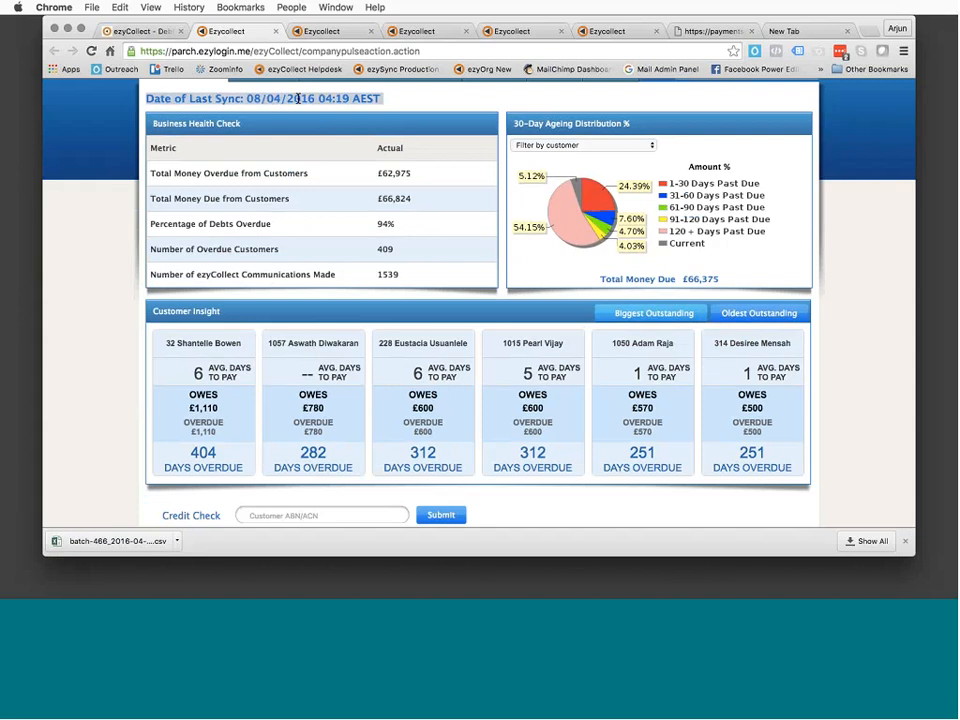
pyautogui.click(298, 99)
pyautogui.scroll(1, 330, 100)
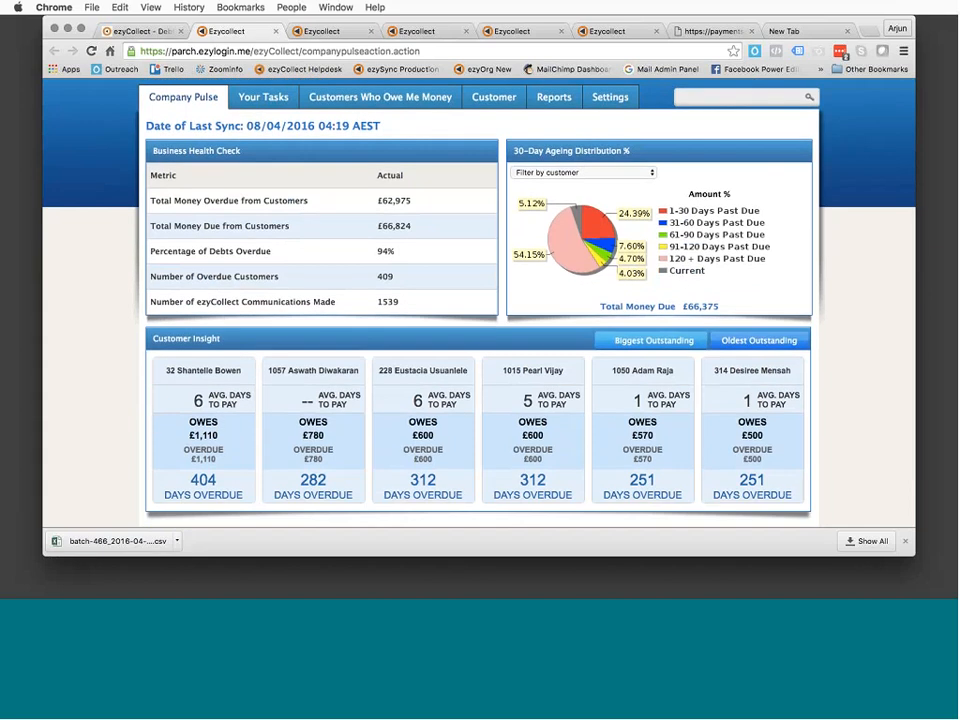
pyautogui.click(600, 173)
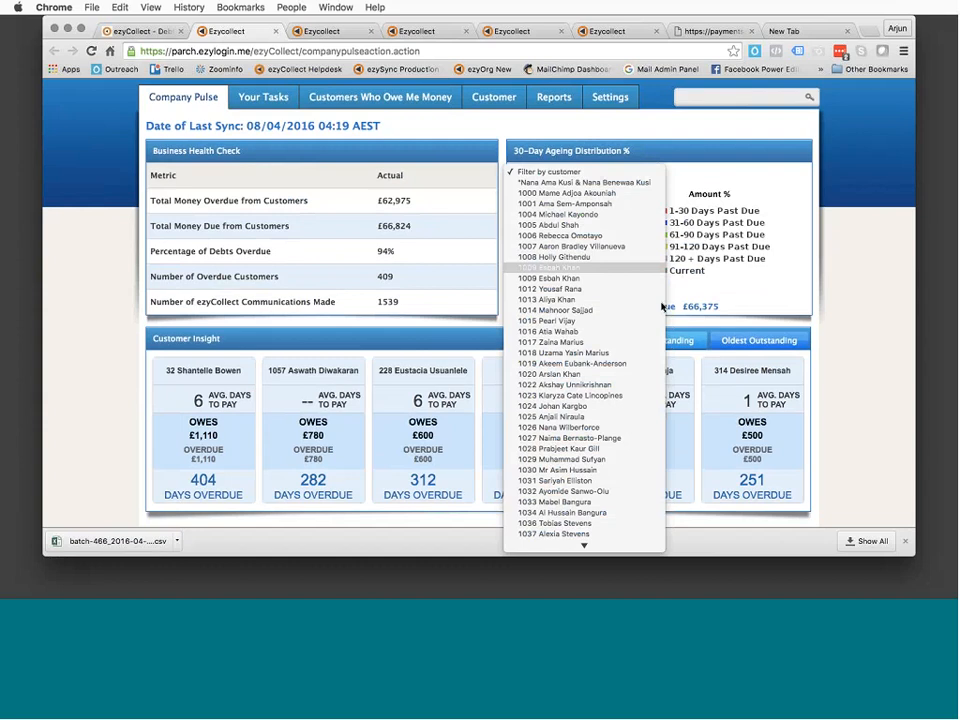
pyautogui.click(865, 297)
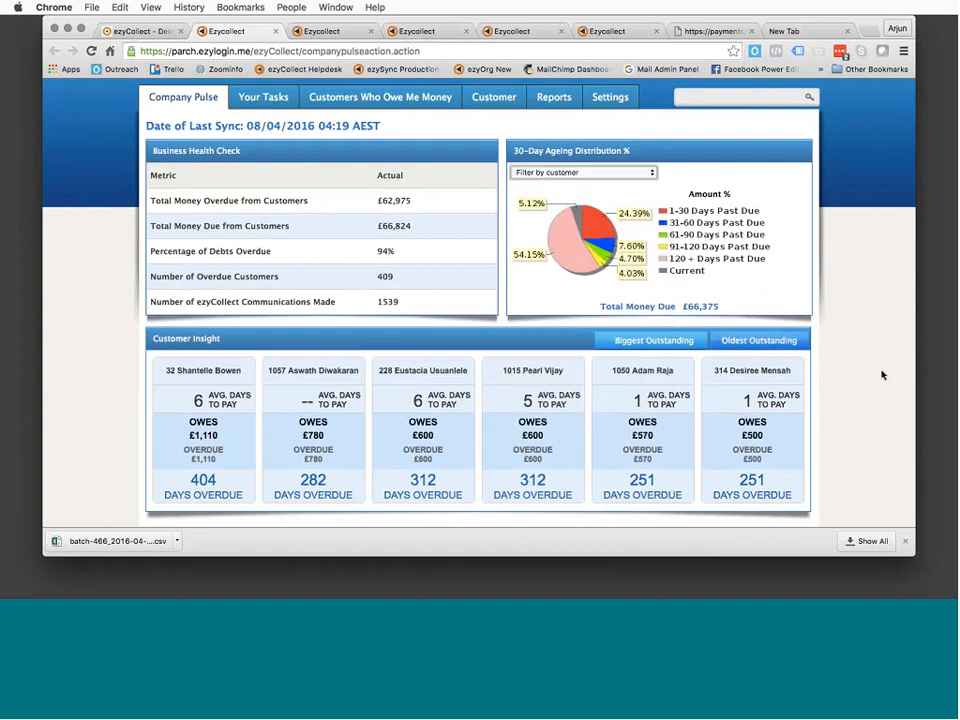
# Review the Customer Insight cards and the credit check area beneath them on the dashboard
pyautogui.scroll(-2, 882, 375)
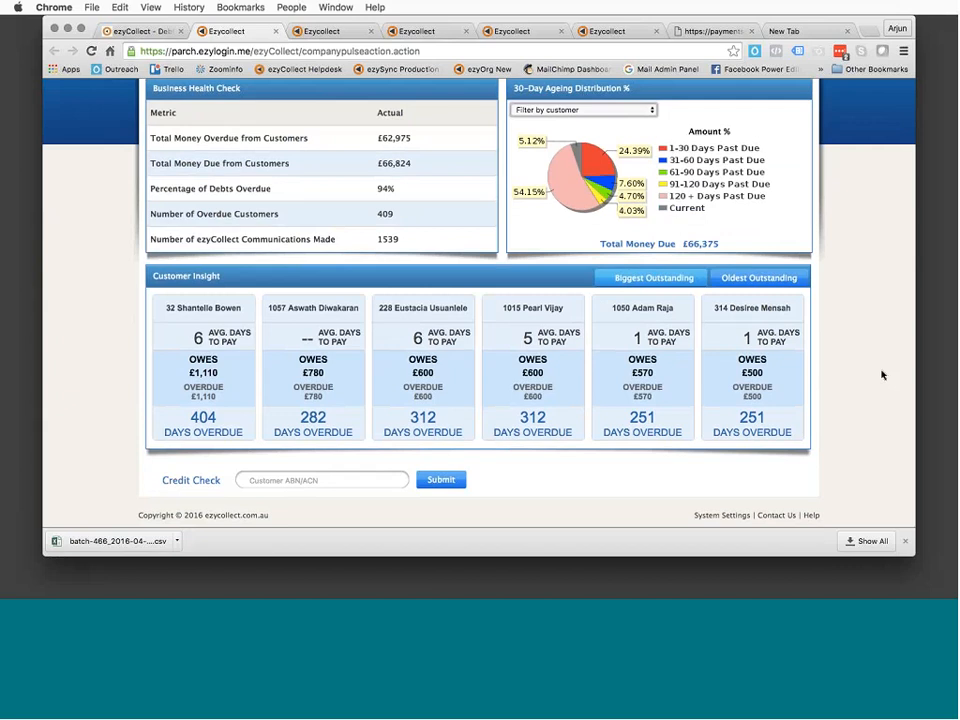
pyautogui.scroll(2, 882, 375)
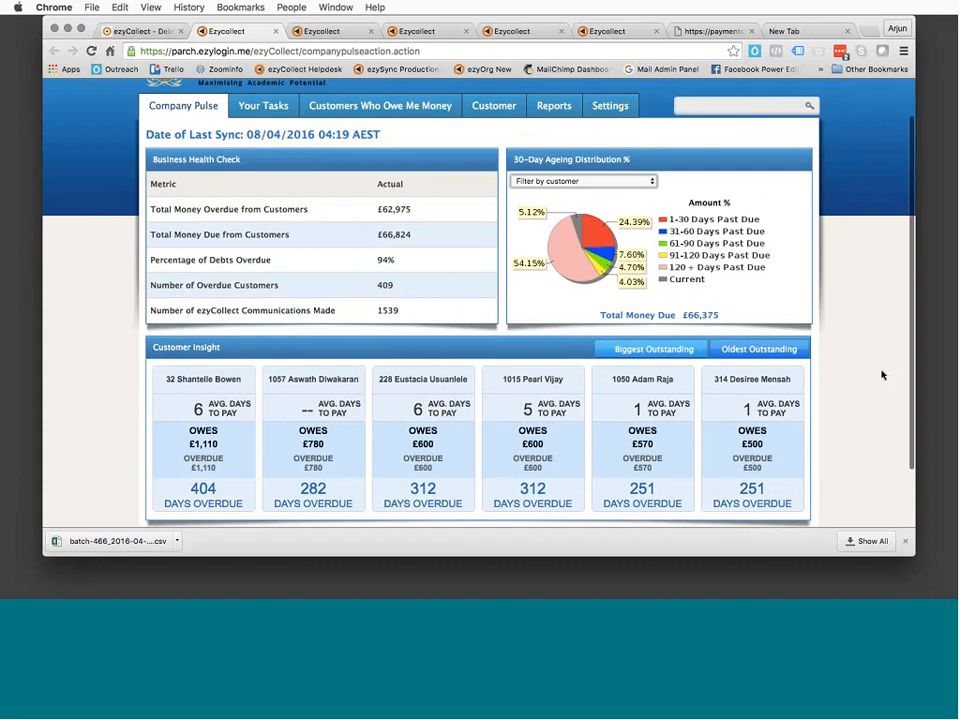
pyautogui.scroll(1, 882, 375)
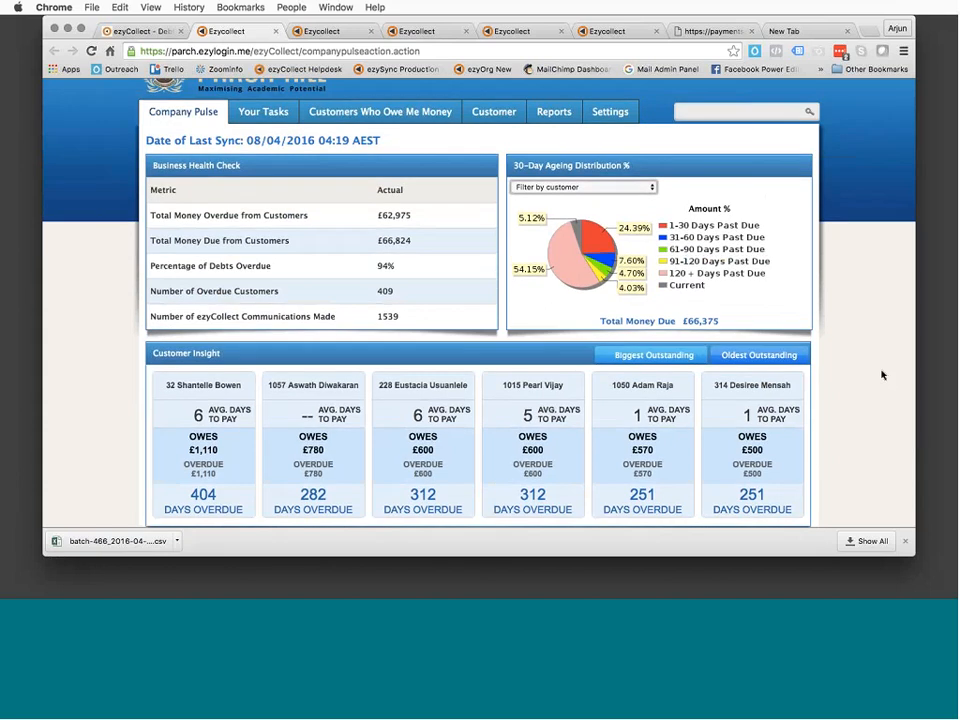
pyautogui.scroll(-2, 882, 375)
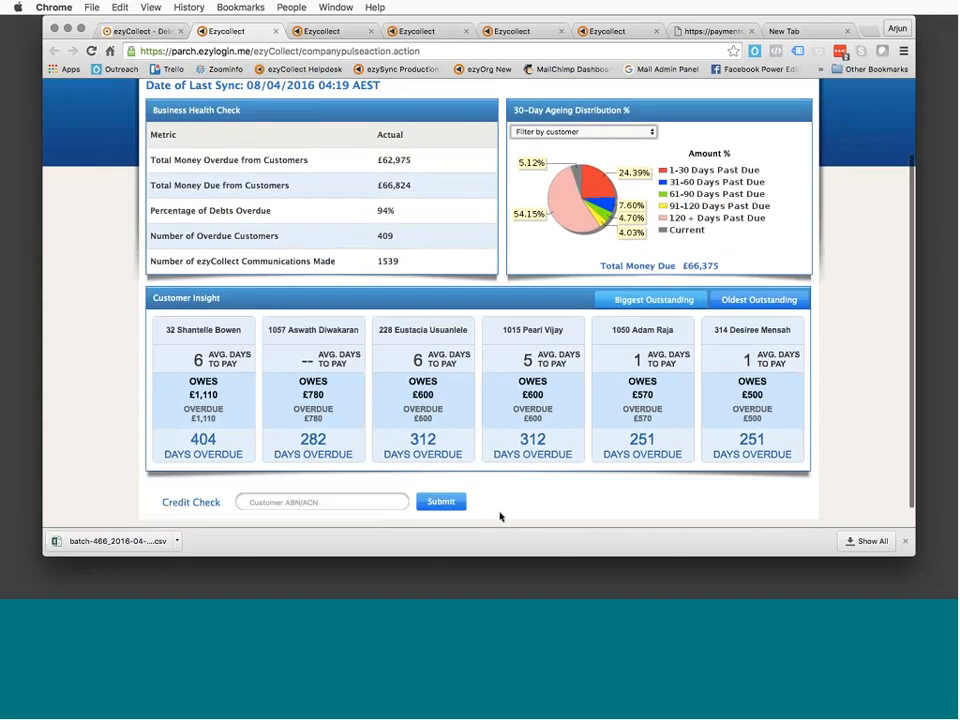
# Enter a customer's ABN/ACN for a credit check and submit it
pyautogui.scroll(3, 195, 498)
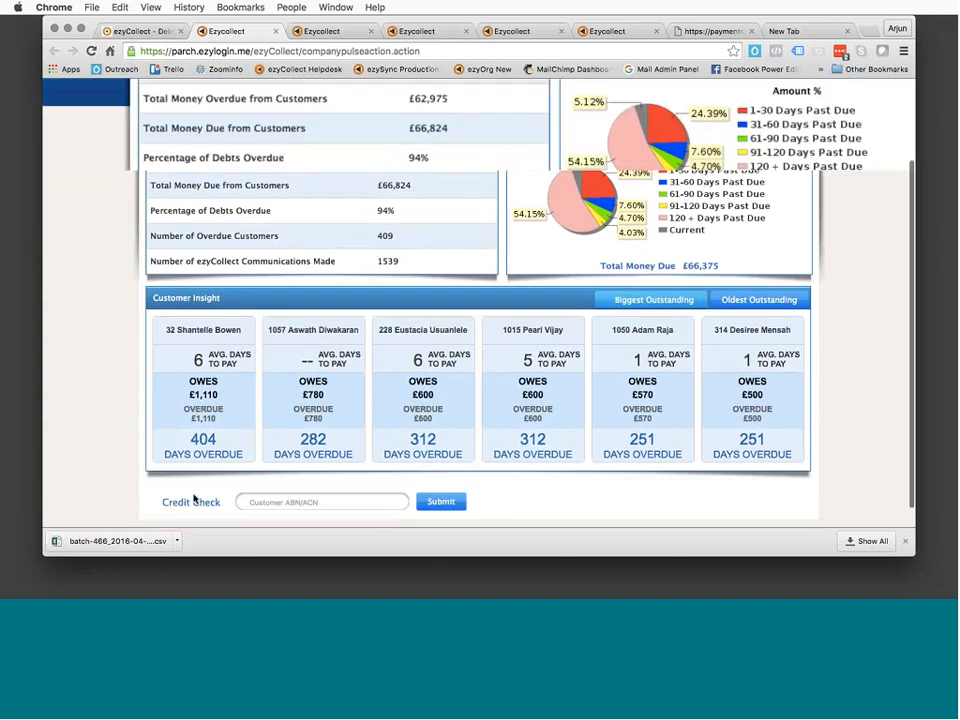
pyautogui.click(262, 493)
pyautogui.scroll(1, 262, 493)
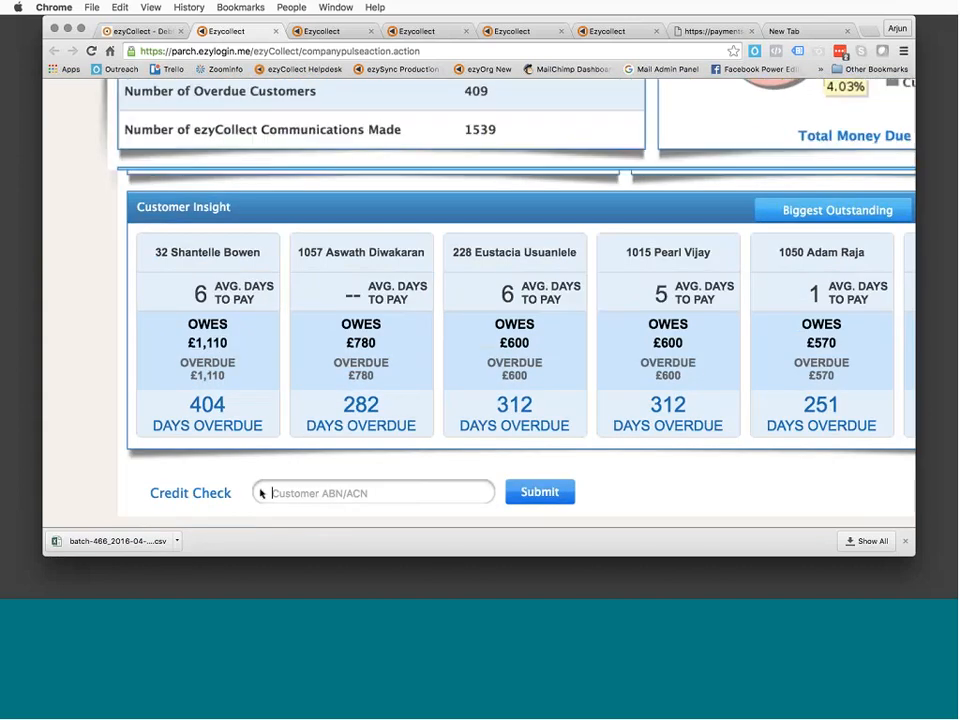
pyautogui.write('56565756')
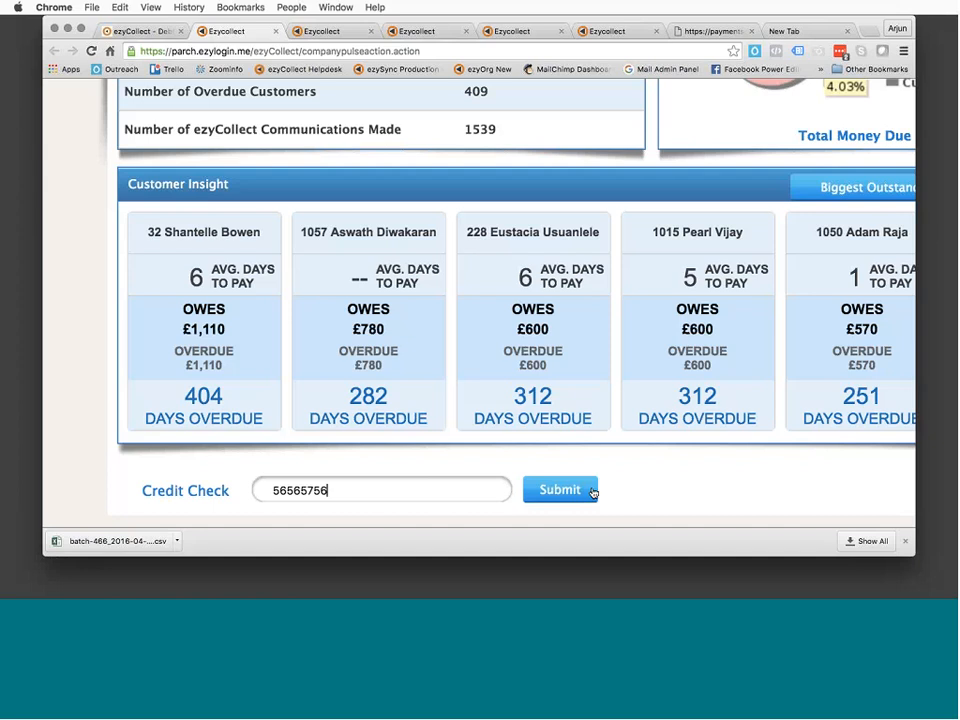
pyautogui.click(560, 490)
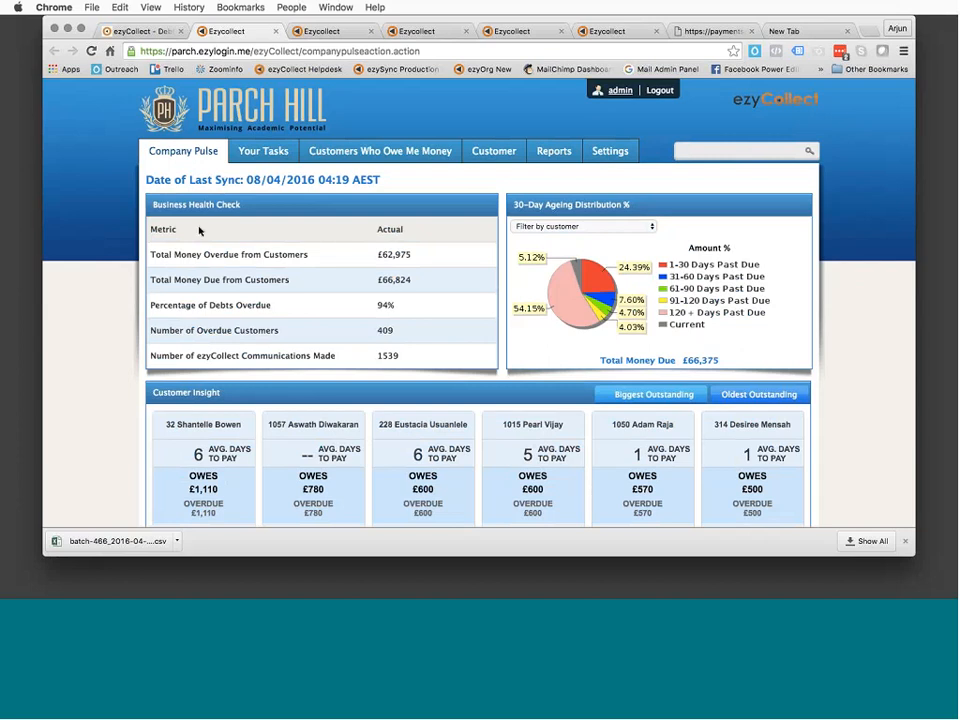
# Open the Communication Rules in the settings and make the follow-up schedule editable
pyautogui.click(612, 148)
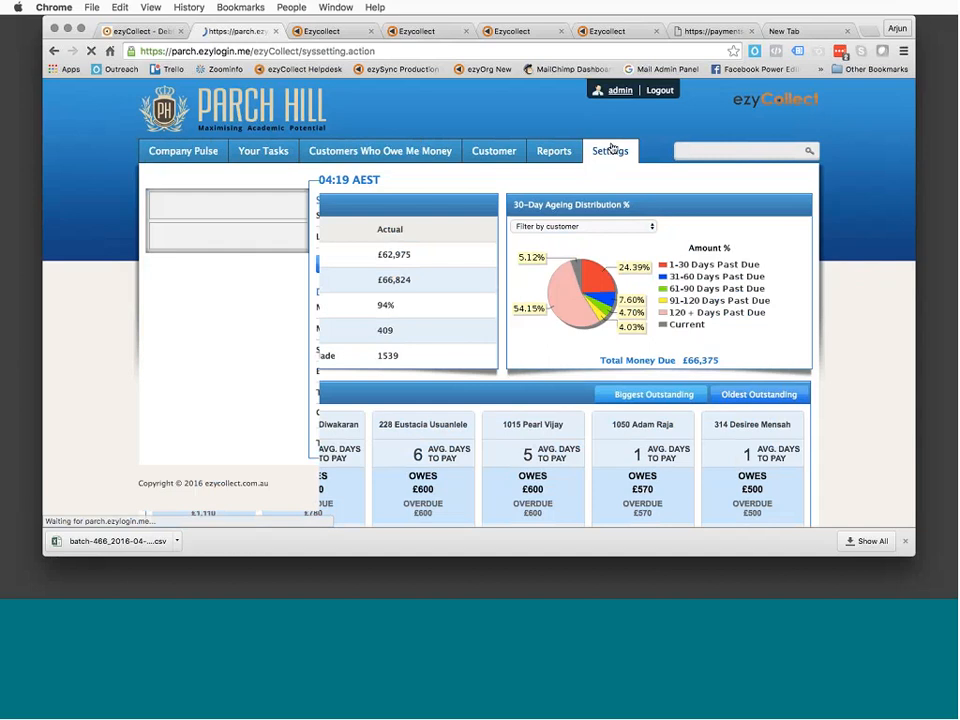
pyautogui.click(216, 238)
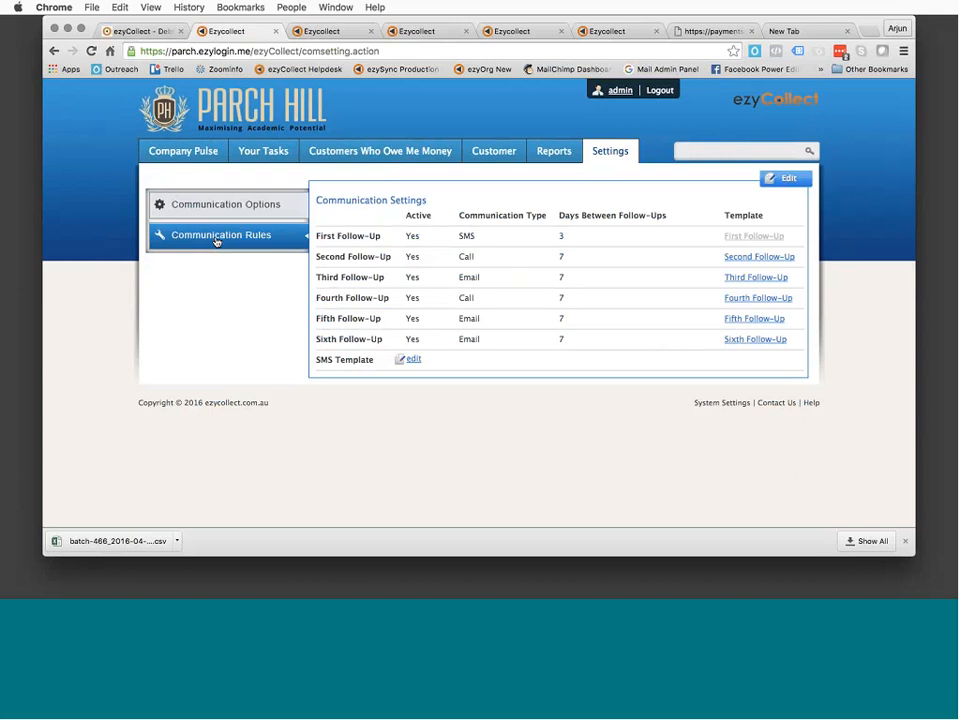
pyautogui.click(789, 179)
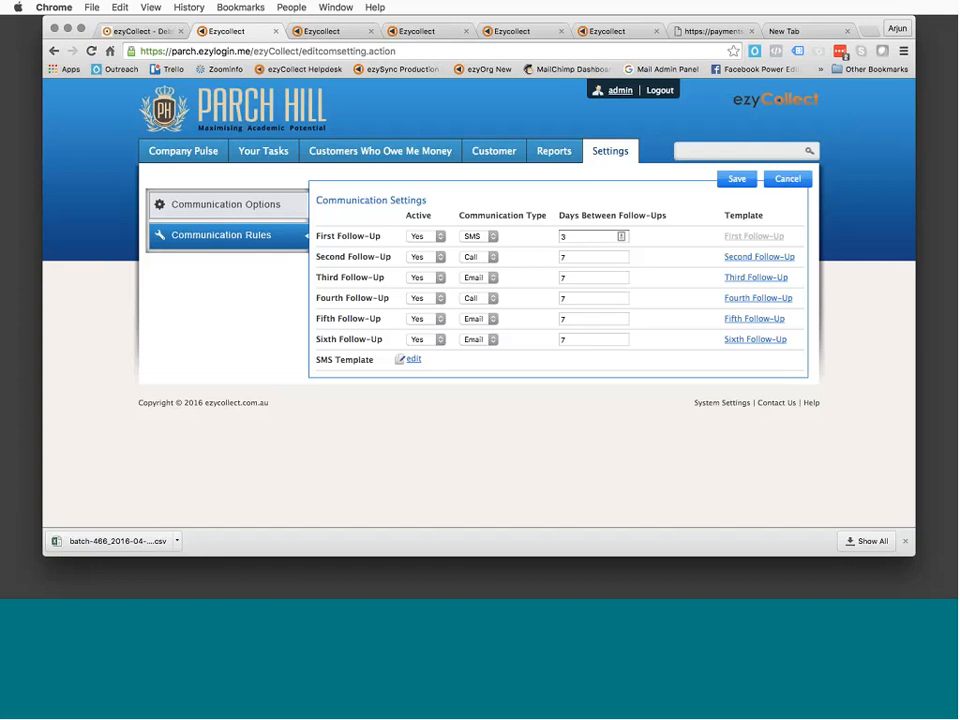
# Set the communication type of the first and second follow-ups to Email
pyautogui.click(491, 237)
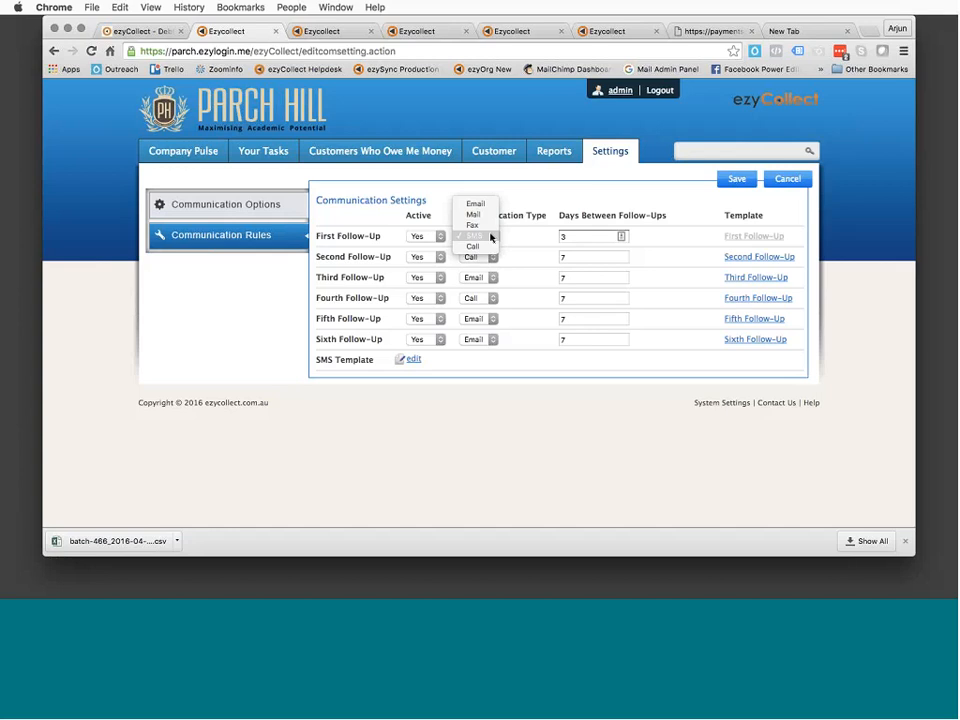
pyautogui.click(490, 237)
pyautogui.click(484, 236)
pyautogui.click(489, 236)
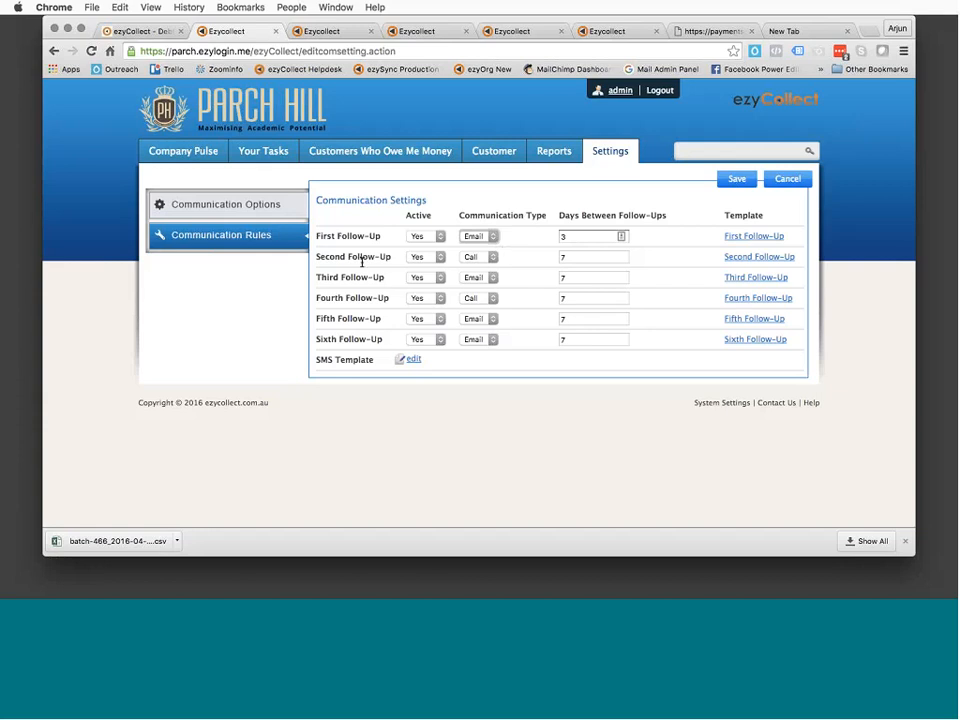
pyautogui.click(477, 257)
pyautogui.click(480, 217)
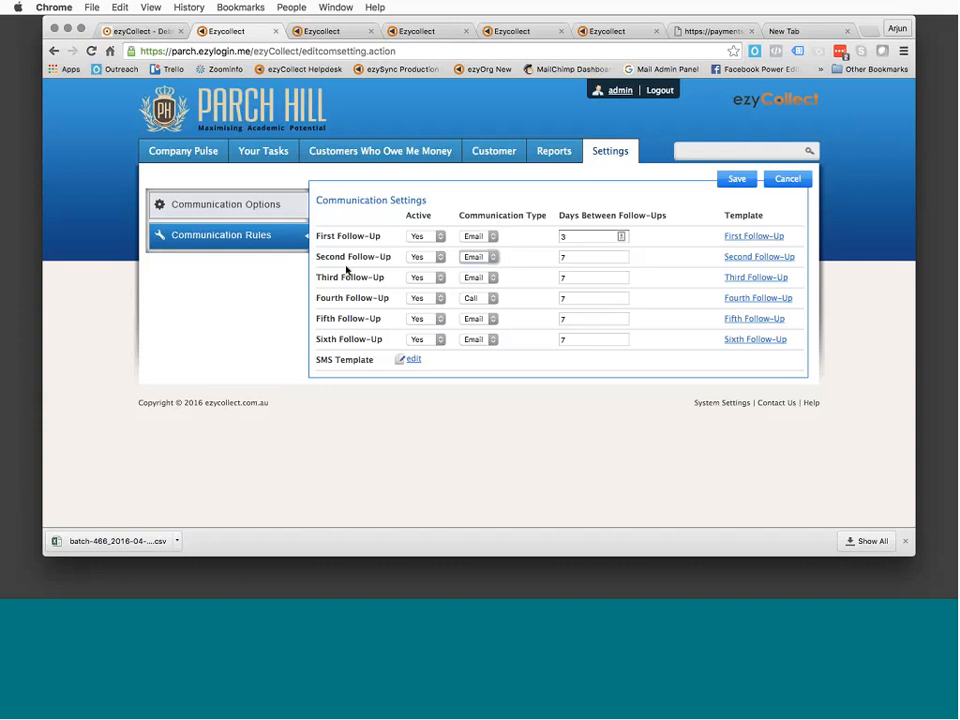
# Set the communication type of the third follow-up to Call and of the fourth to Mail
pyautogui.click(489, 278)
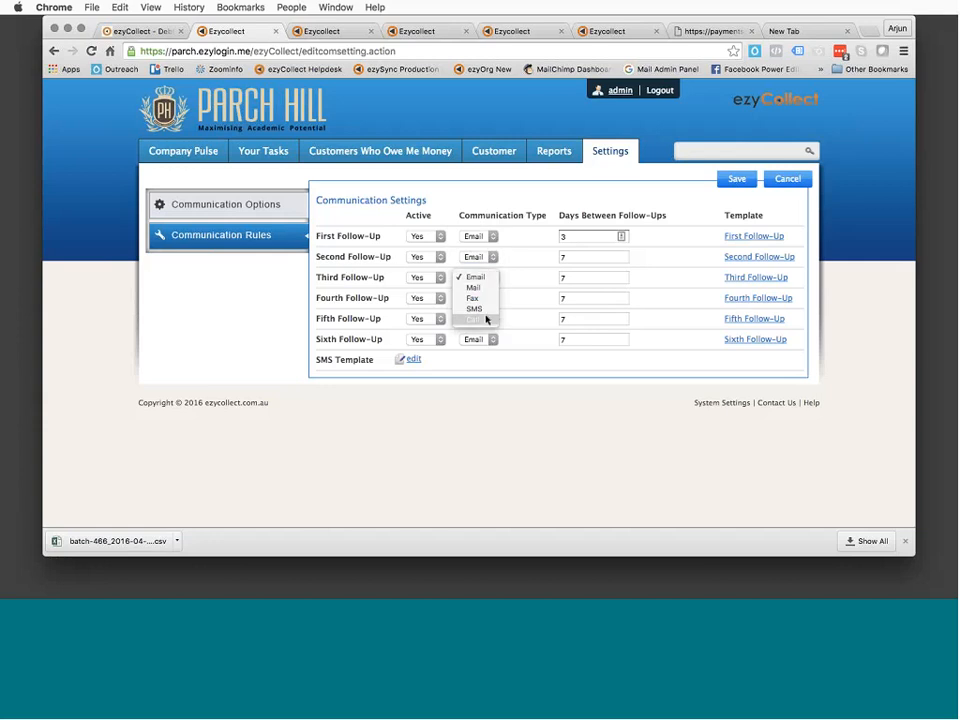
pyautogui.click(485, 321)
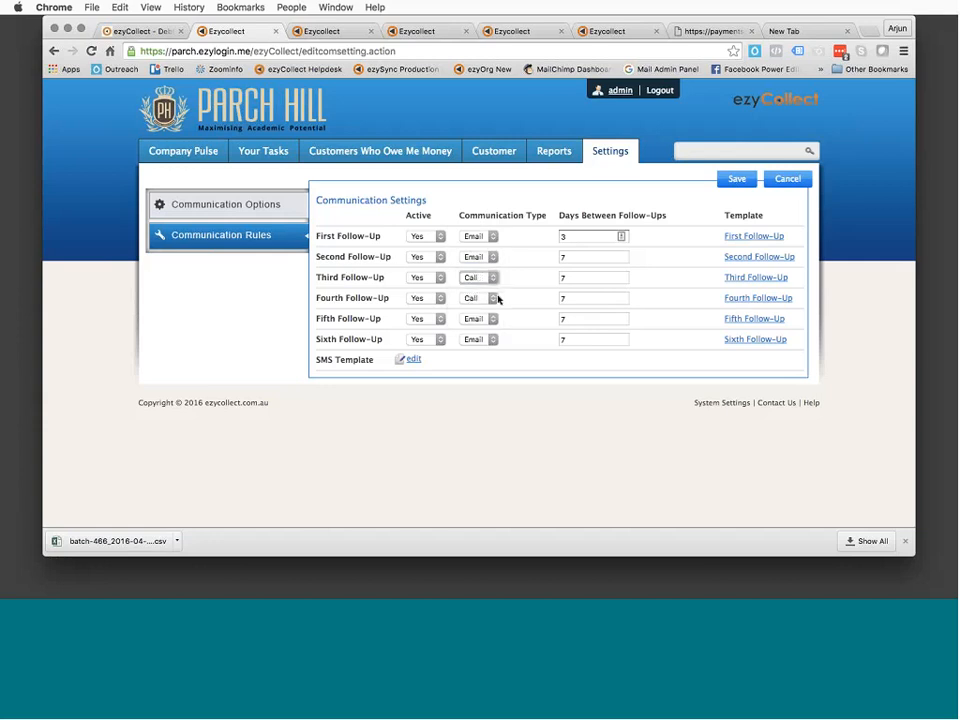
pyautogui.click(490, 299)
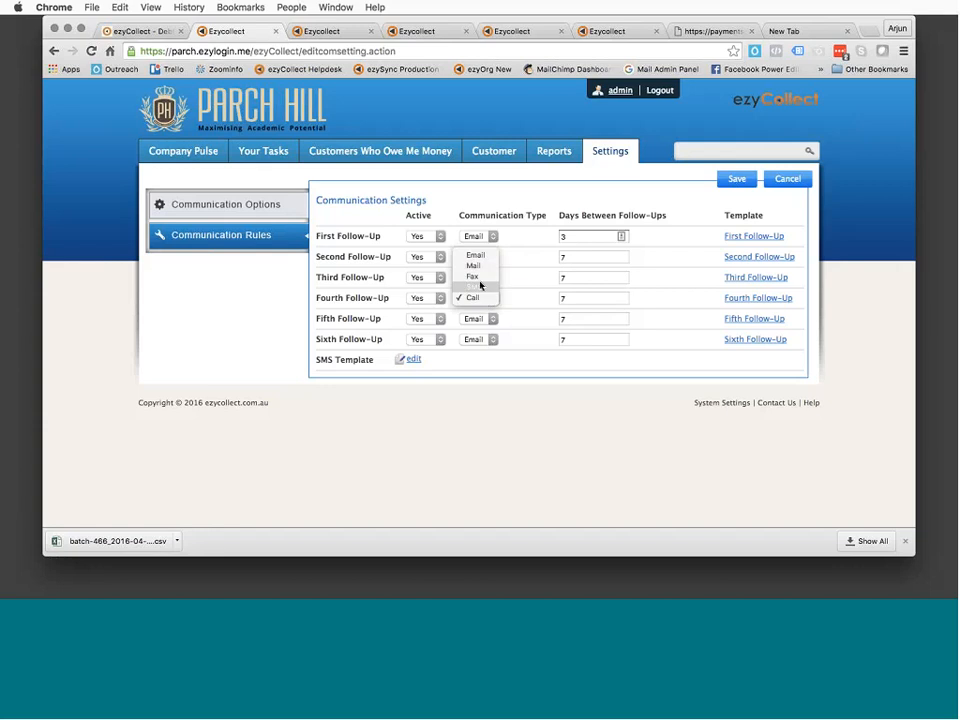
pyautogui.click(479, 267)
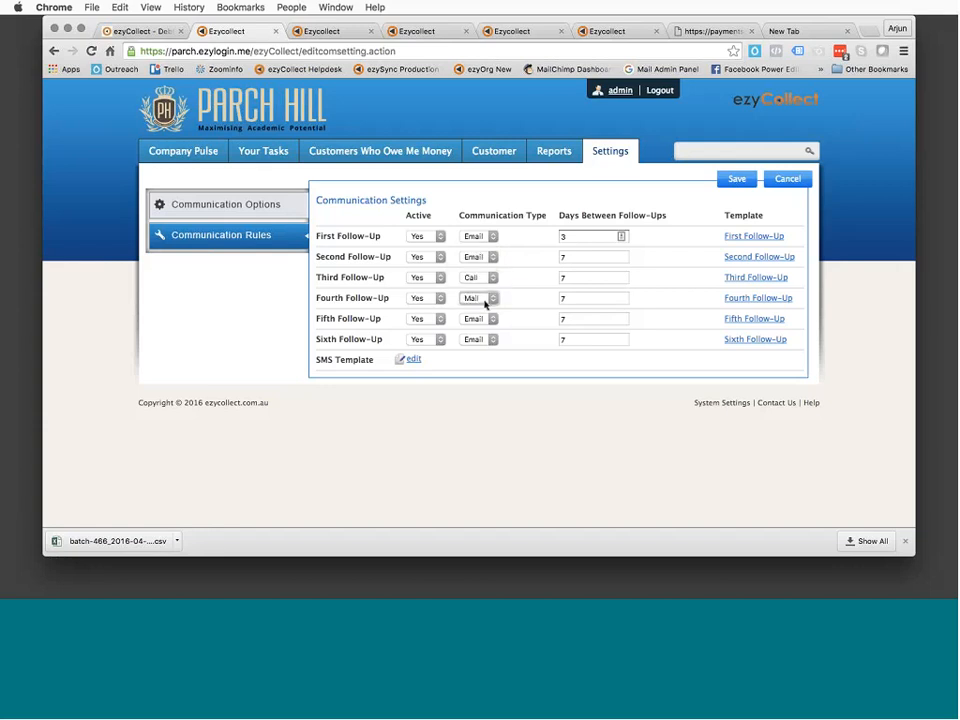
pyautogui.click(486, 305)
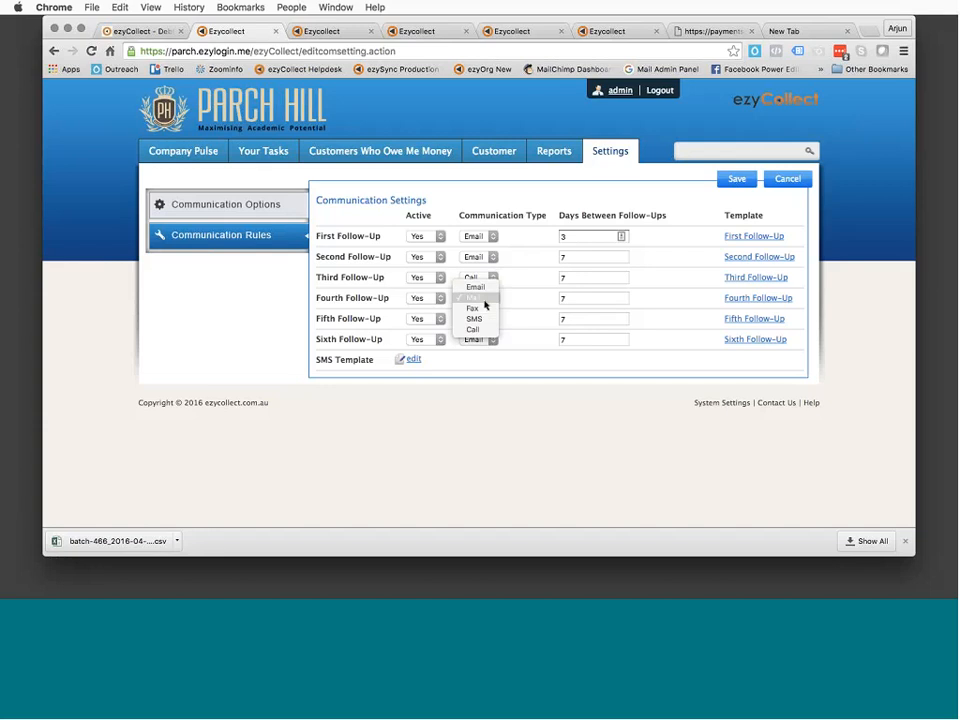
pyautogui.click(485, 303)
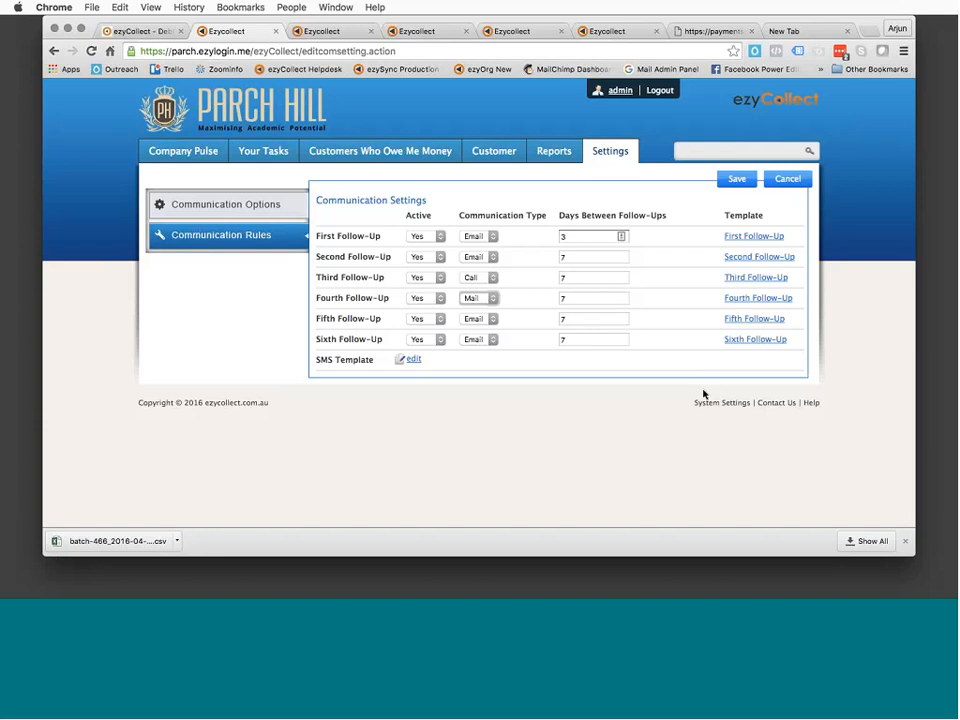
# Set the days between follow-ups to 5 for the first follow-up and 6 for the second
pyautogui.click(591, 235)
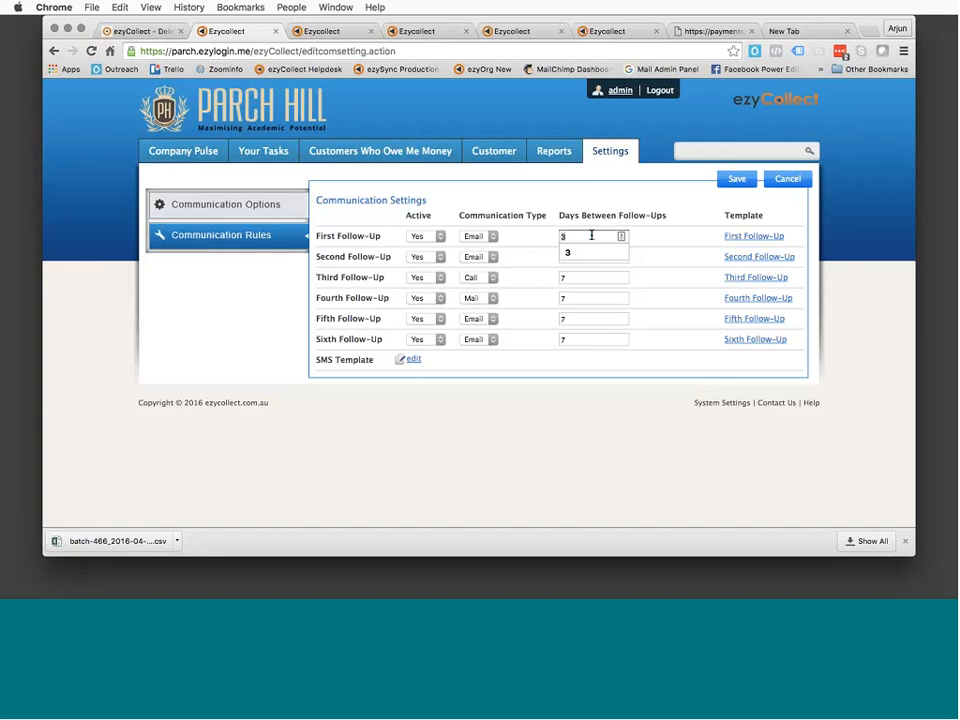
pyautogui.press('BackSpace')
pyautogui.write('5')
pyautogui.click(575, 257)
pyautogui.press('BackSpace')
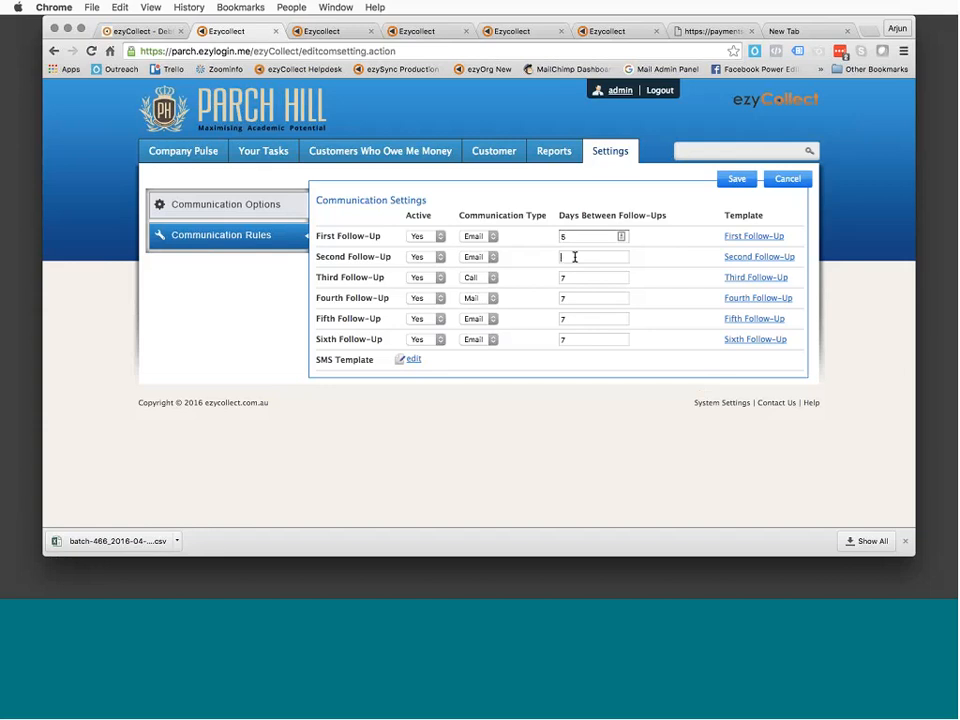
pyautogui.write('6')
pyautogui.click(590, 282)
# Open the Third Follow-Up template and examine its message text, subject and the available merge content fields
pyautogui.click(745, 279)
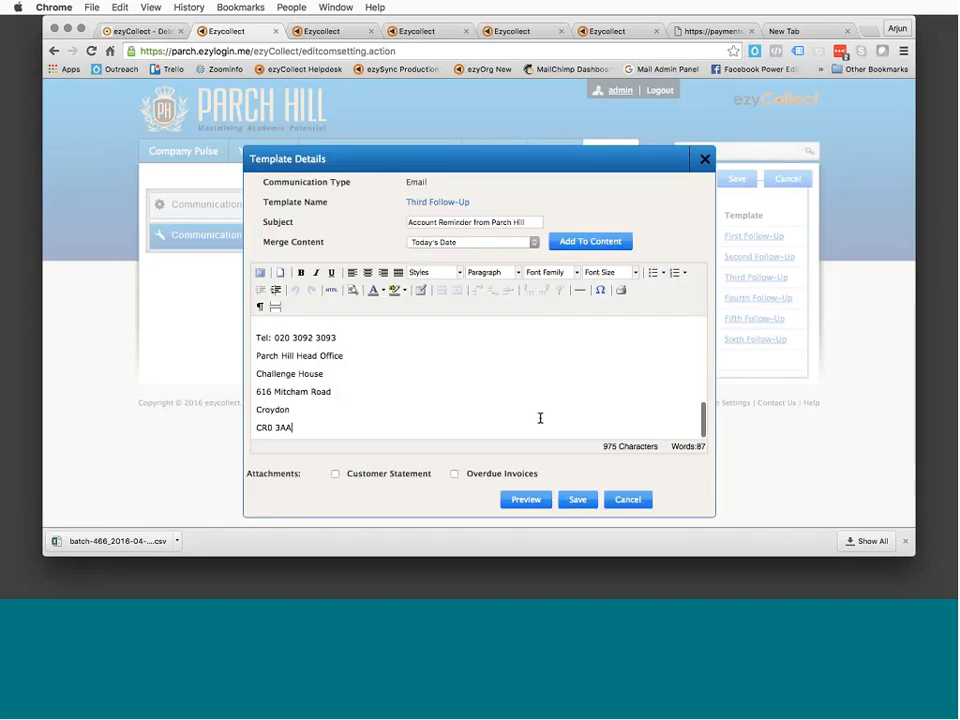
pyautogui.scroll(5, 521, 430)
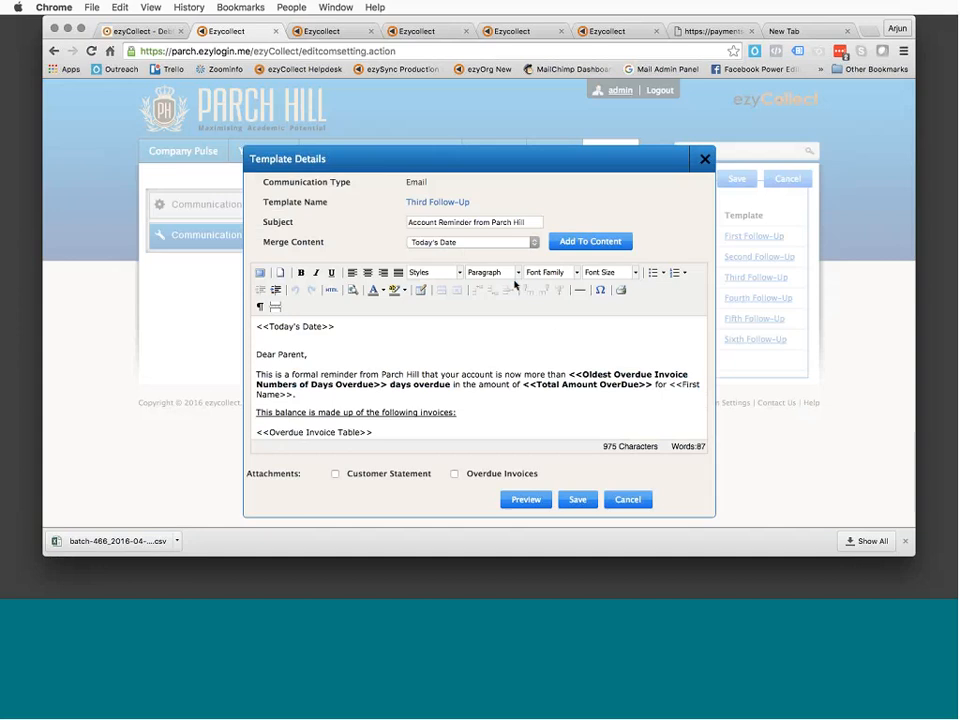
pyautogui.tripleClick(508, 221)
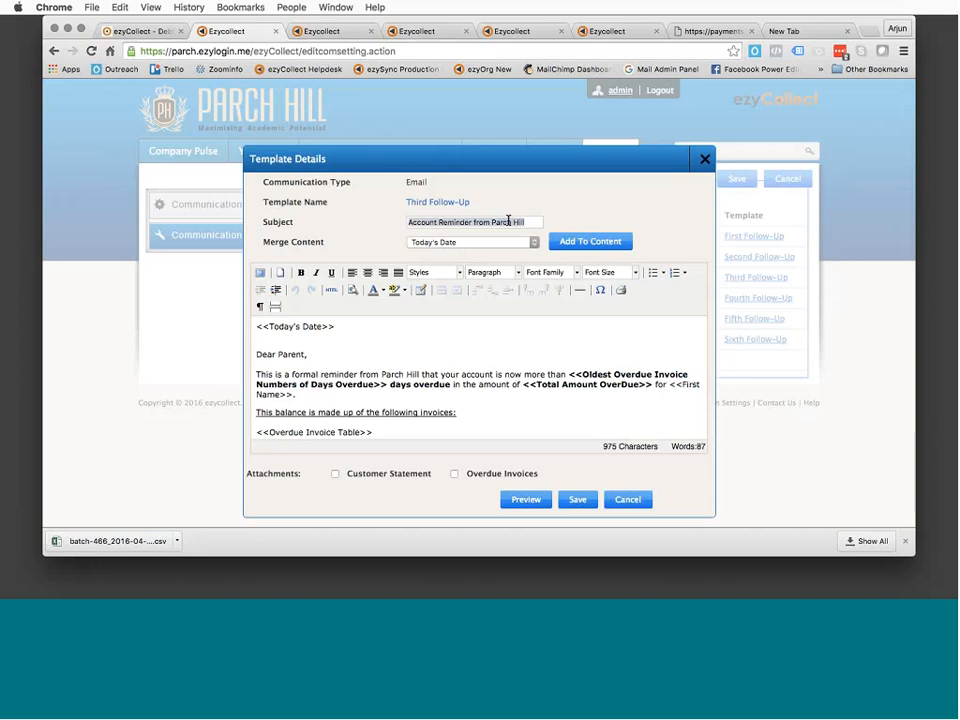
pyautogui.scroll(-2, 395, 387)
pyautogui.click(456, 241)
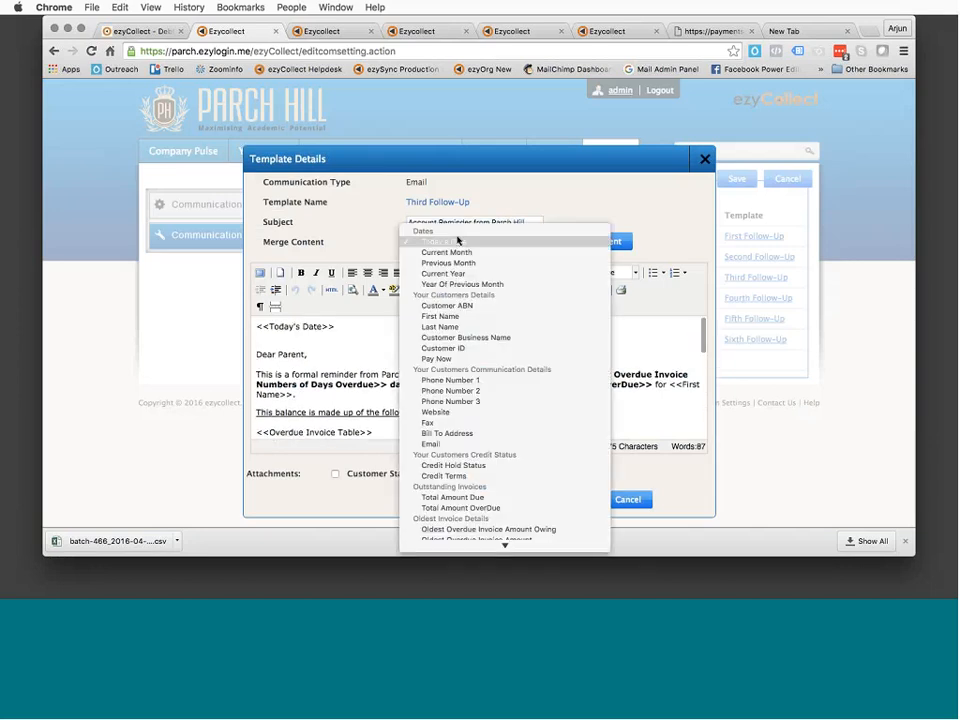
pyautogui.click(361, 330)
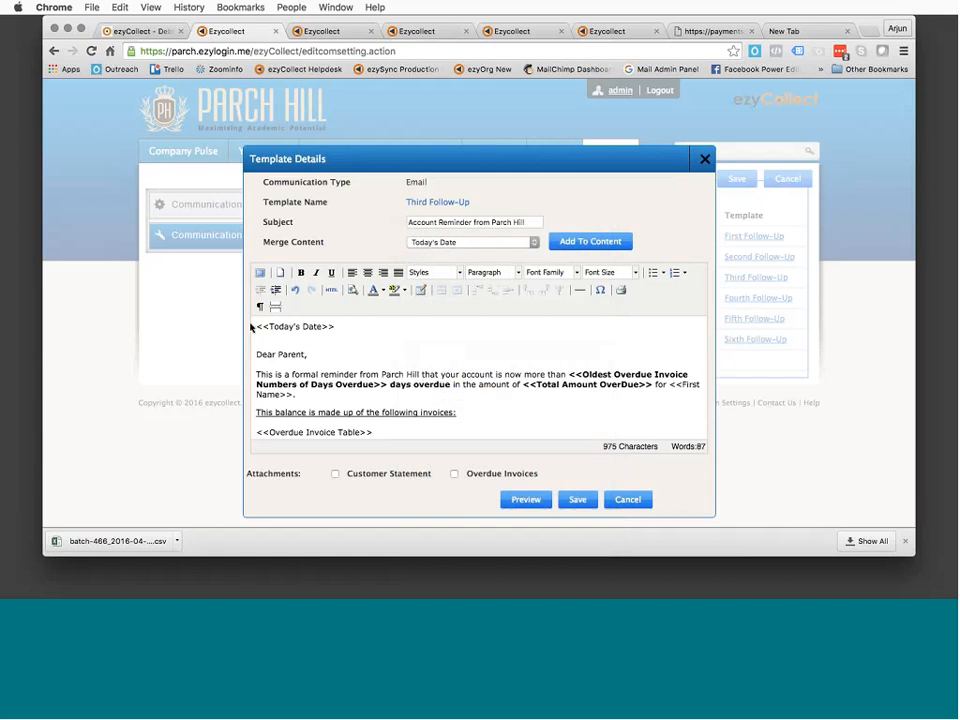
# Insert the Customer Business Name merge field on a new line above the date and make it bold
pyautogui.click(266, 330)
pyautogui.press('Return')
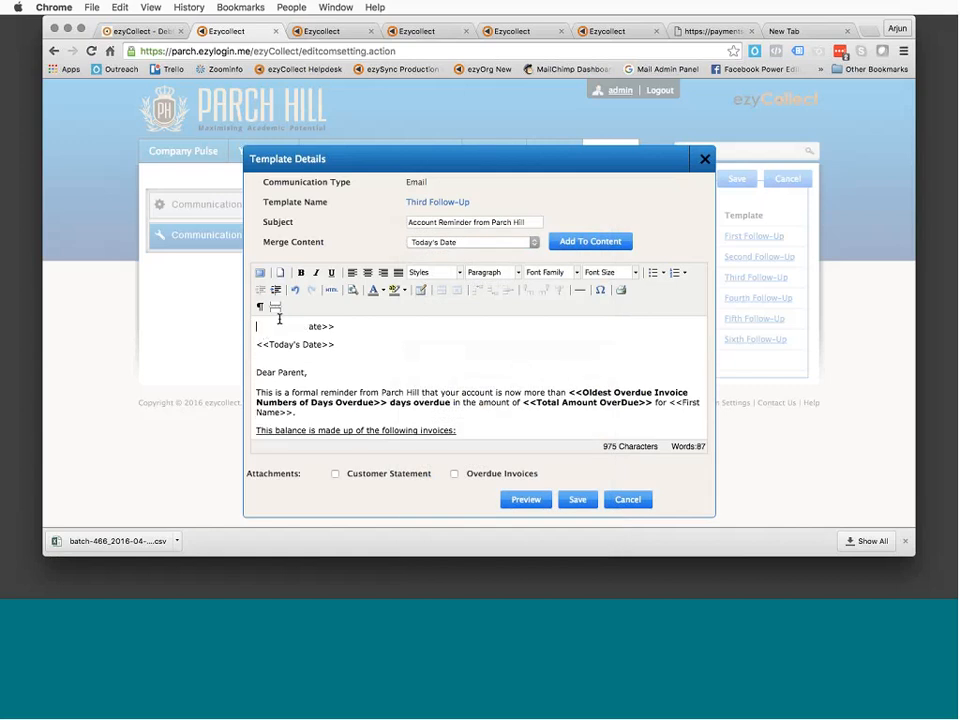
pyautogui.click(452, 244)
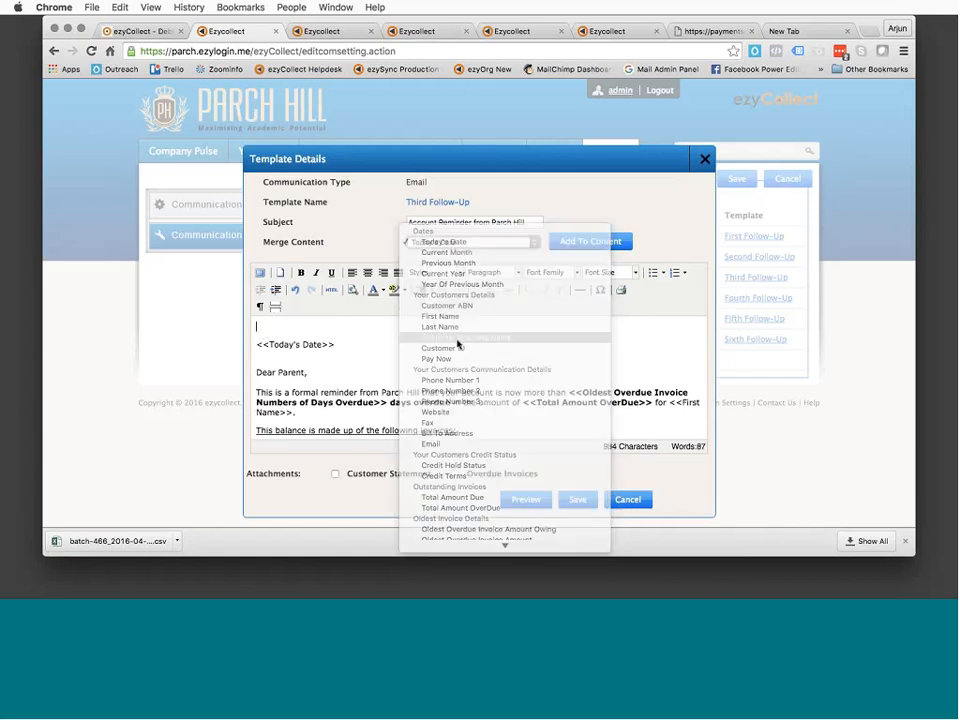
pyautogui.click(457, 340)
pyautogui.click(593, 242)
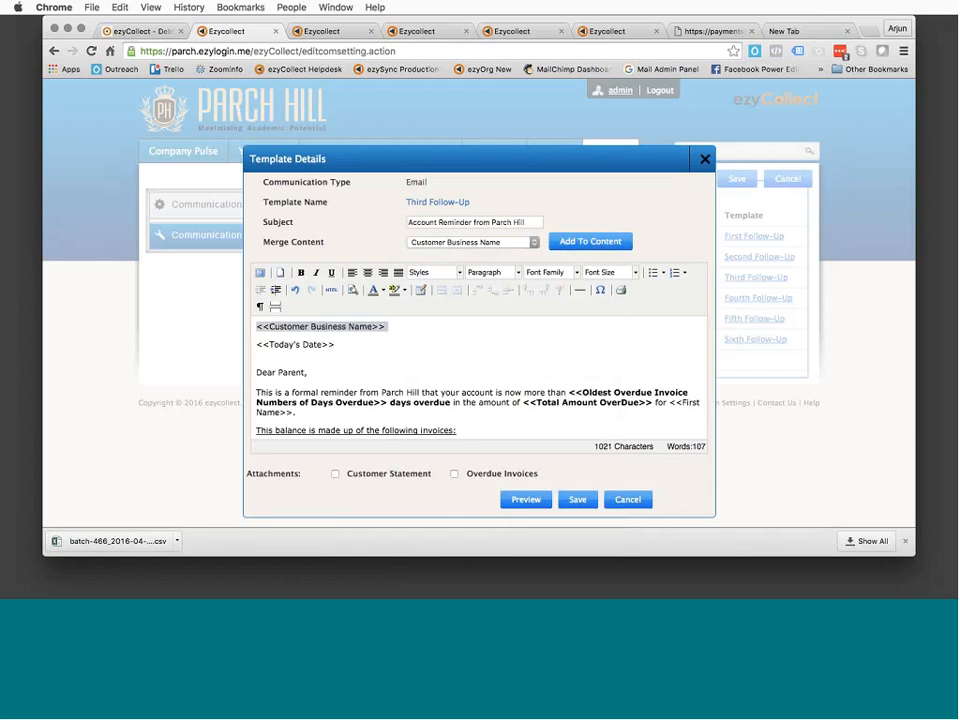
pyautogui.click(301, 273)
pyautogui.click(275, 371)
# Preview the Third Follow-Up email and examine its merged reminder text, overdue invoice table and payment link
pyautogui.scroll(-1, 275, 371)
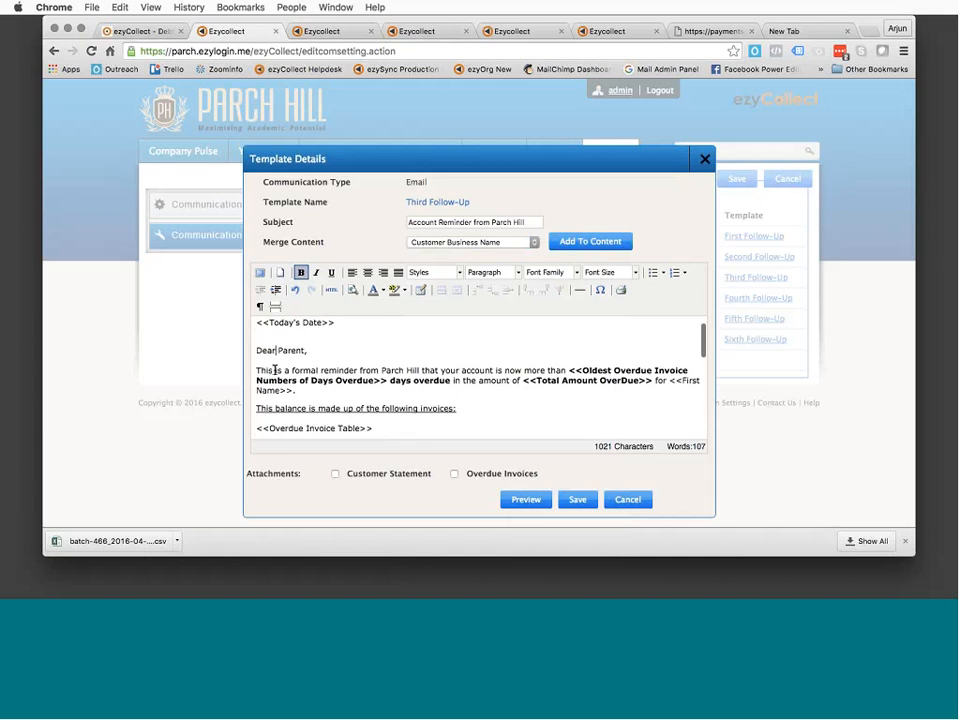
pyautogui.scroll(-3, 643, 354)
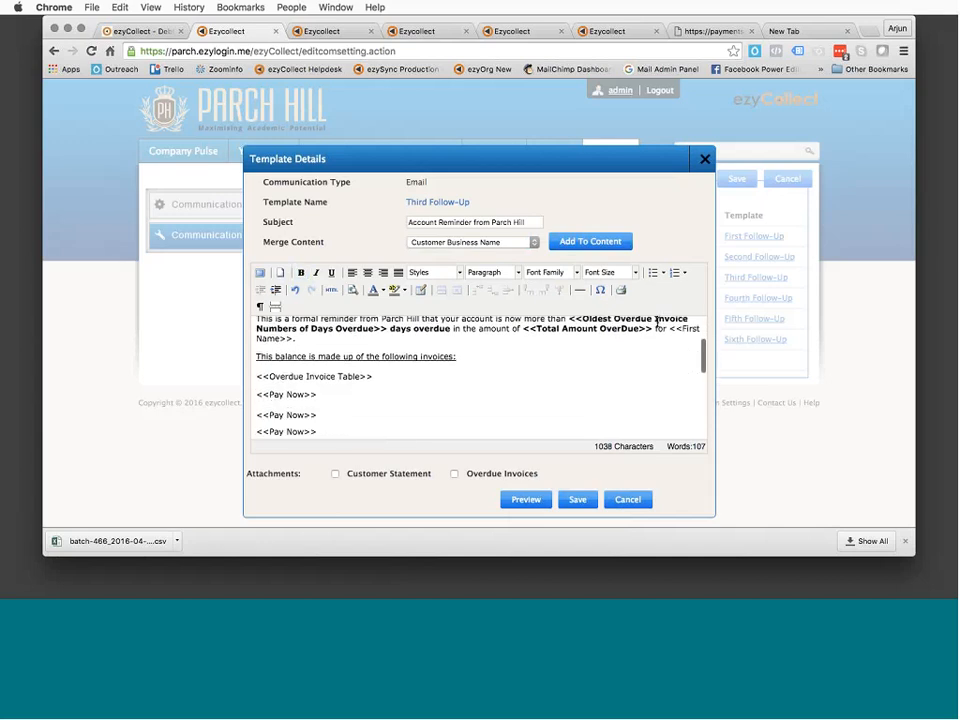
pyautogui.scroll(-2, 381, 364)
pyautogui.scroll(5, 469, 424)
pyautogui.click(525, 498)
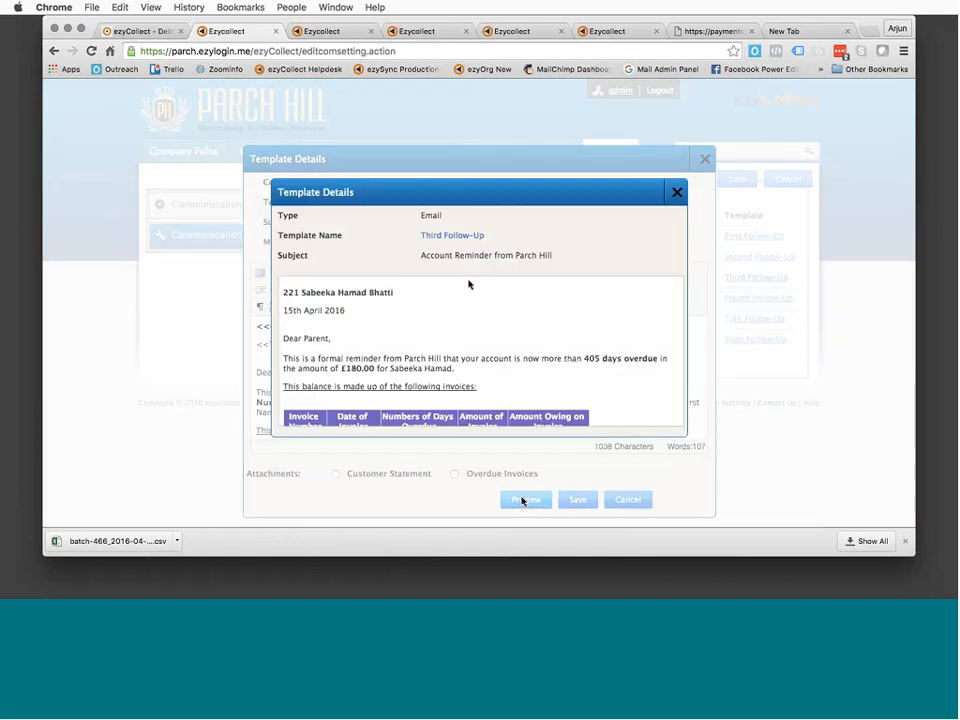
pyautogui.scroll(-1, 564, 299)
pyautogui.scroll(-1, 563, 299)
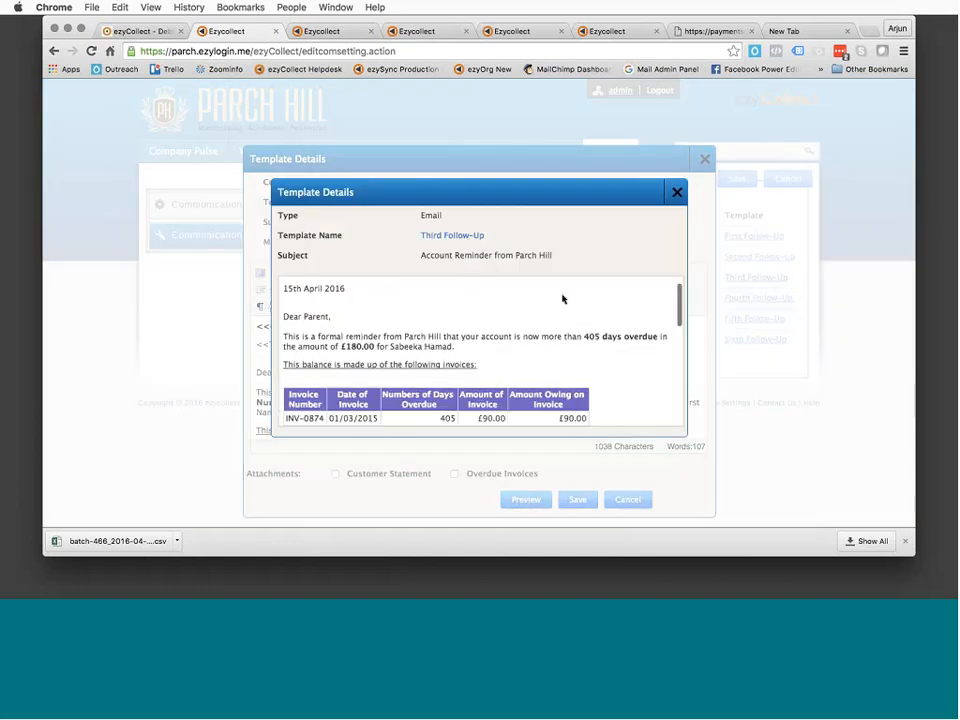
pyautogui.scroll(1, 563, 299)
pyautogui.scroll(-1, 563, 299)
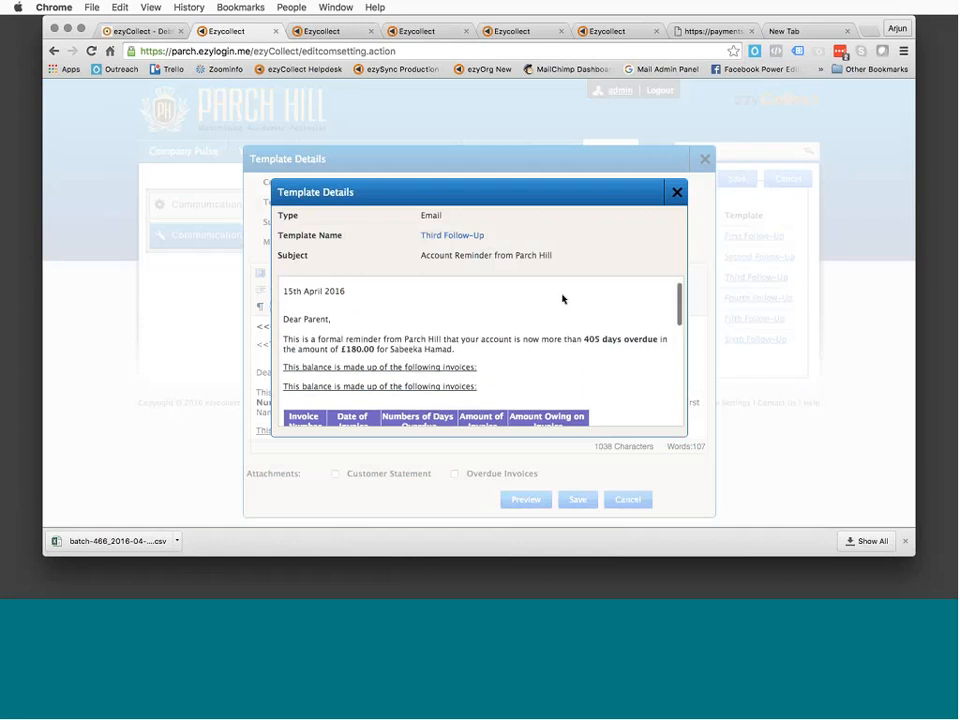
pyautogui.scroll(1, 563, 299)
pyautogui.scroll(-2, 407, 328)
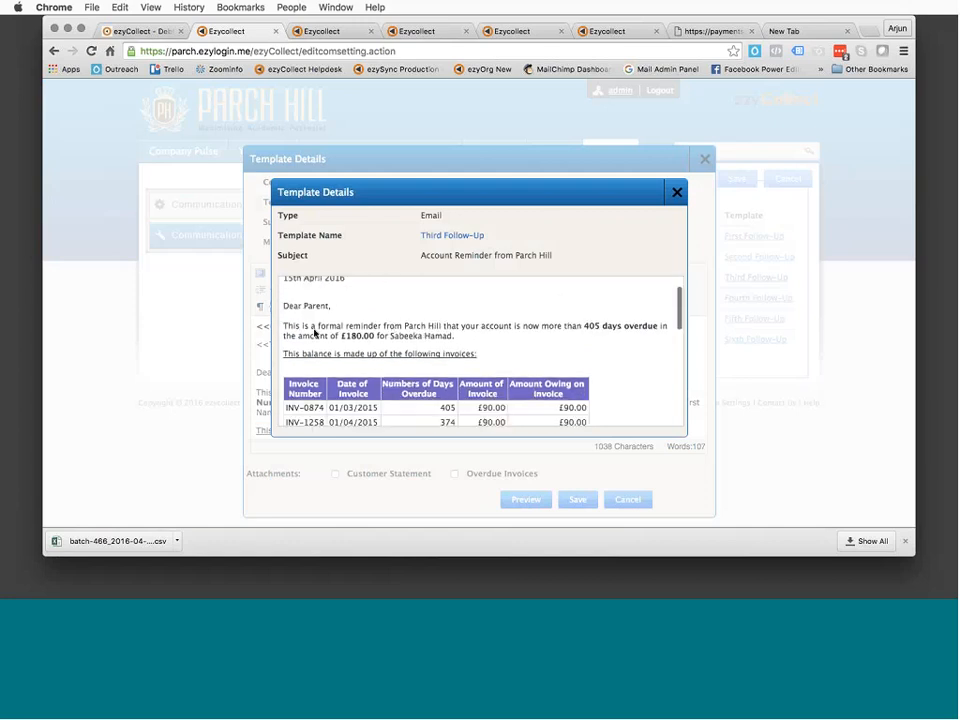
pyautogui.scroll(-1, 434, 331)
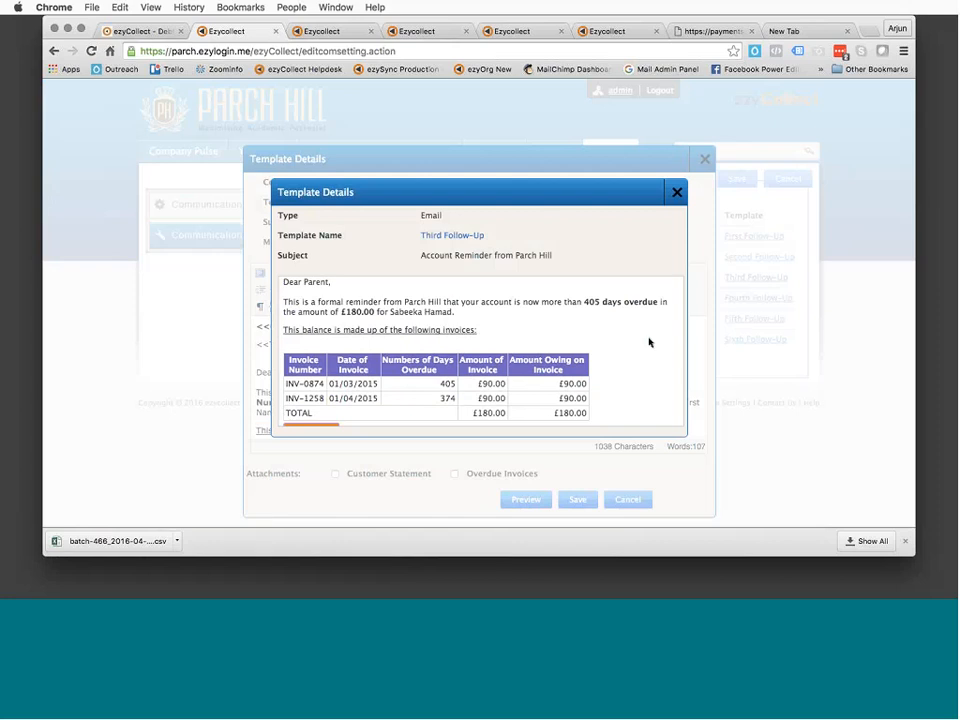
pyautogui.scroll(-1, 649, 342)
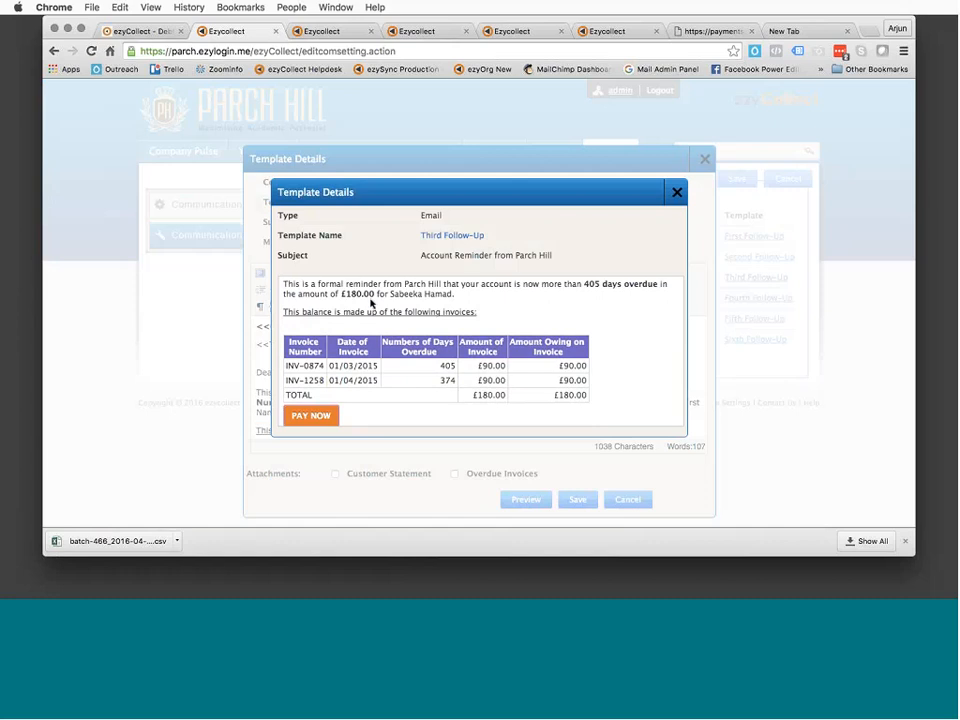
pyautogui.scroll(-1, 568, 335)
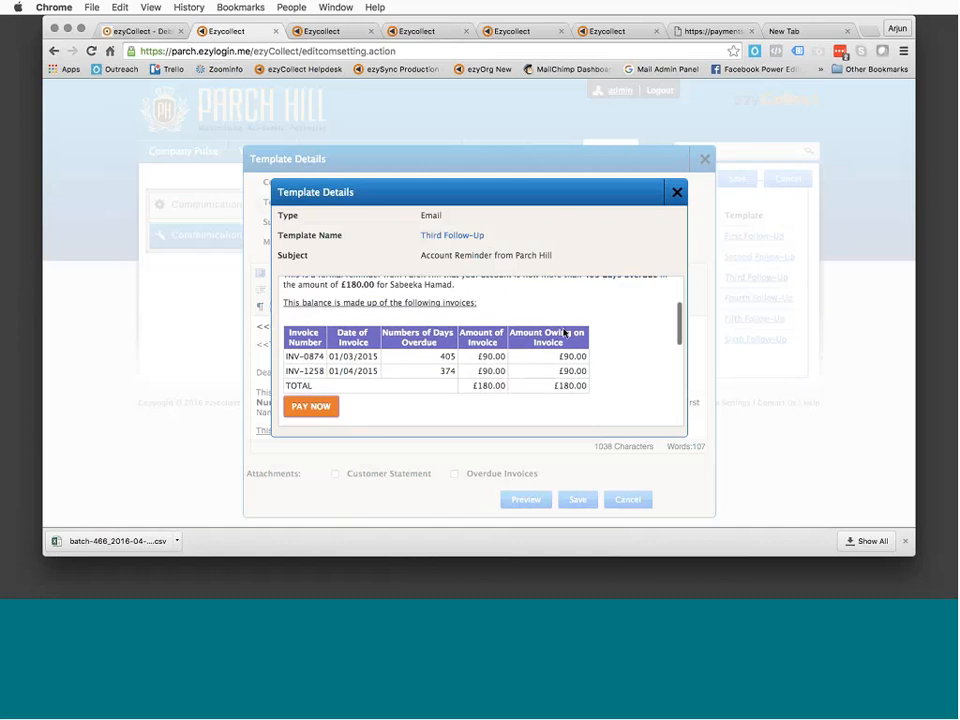
pyautogui.scroll(-1, 445, 358)
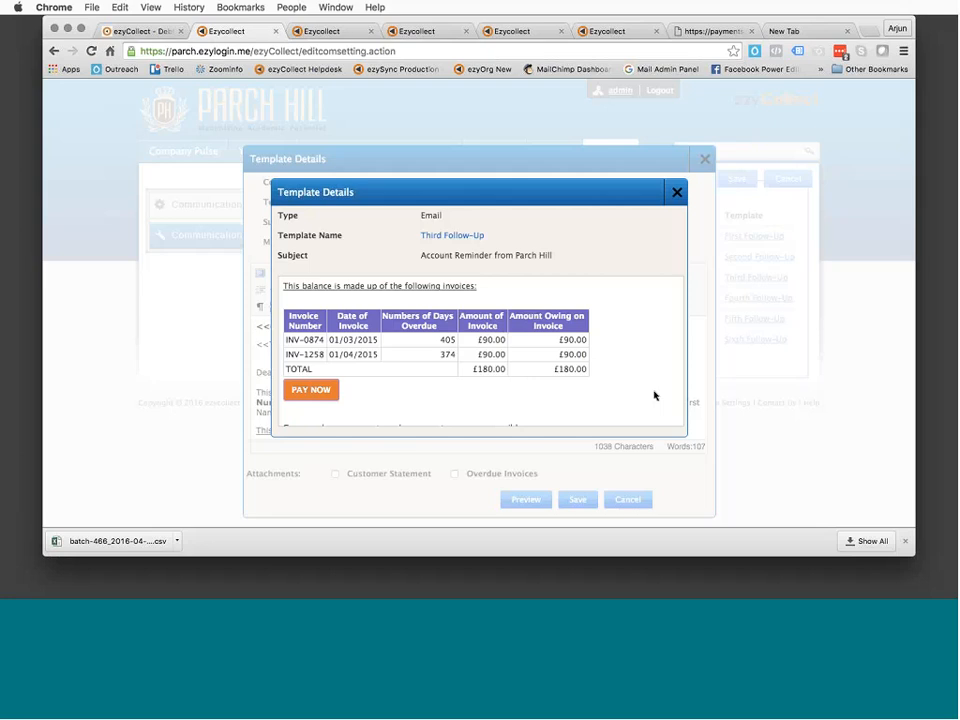
pyautogui.scroll(-2, 654, 396)
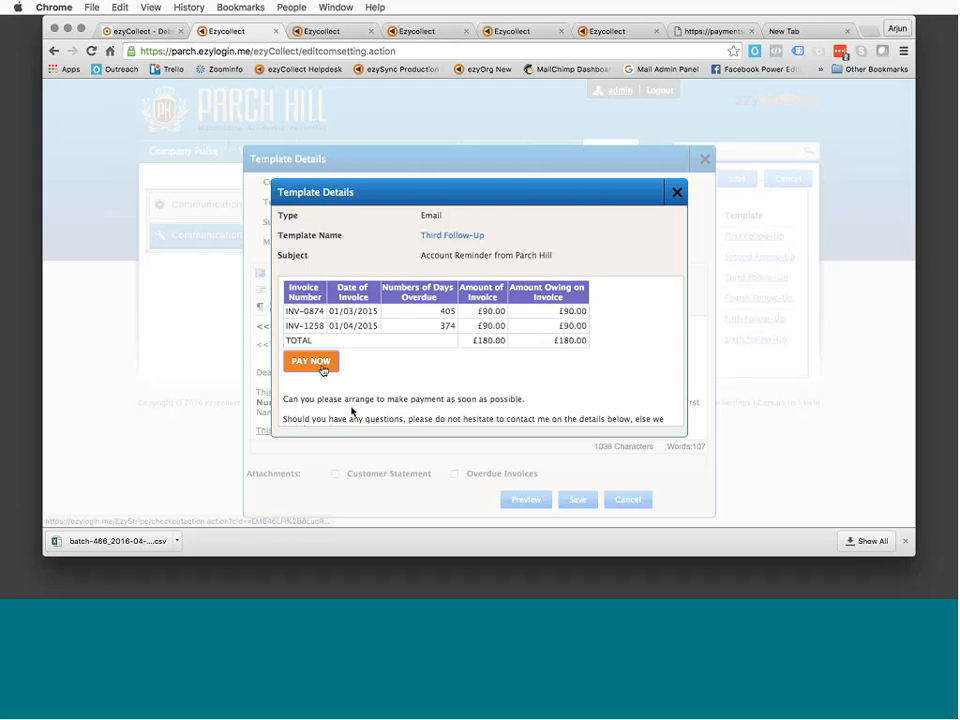
# Switch to the Dashing Print hosted payment page and enter invoice numbers 78778,8979879 and business name hjhjh
pyautogui.click(718, 33)
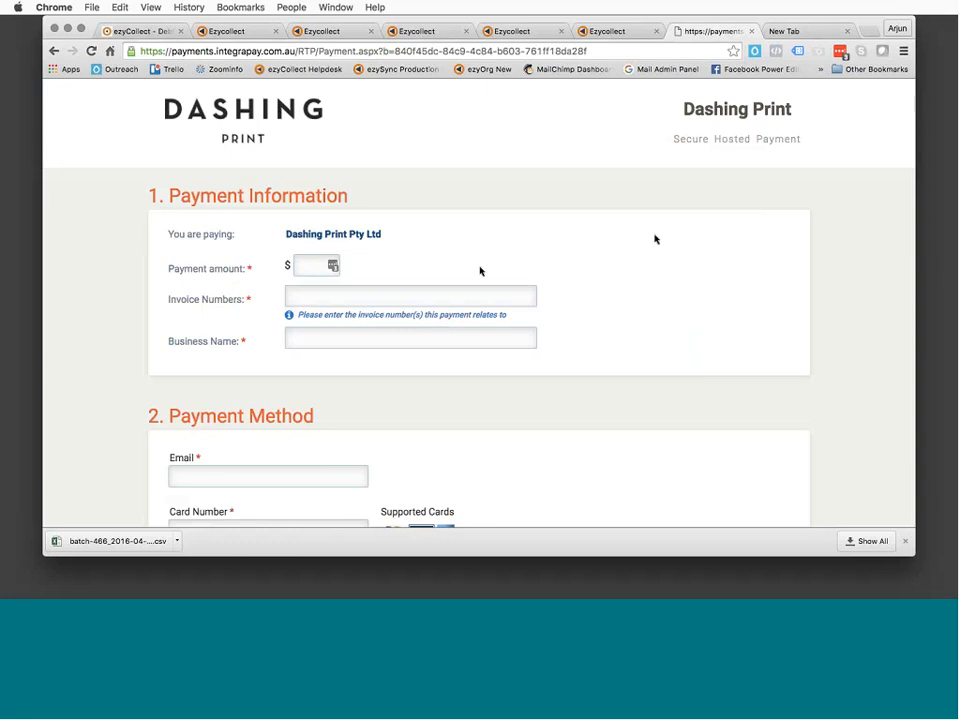
pyautogui.scroll(-3, 470, 270)
pyautogui.click(350, 232)
pyautogui.write('78778,89798')
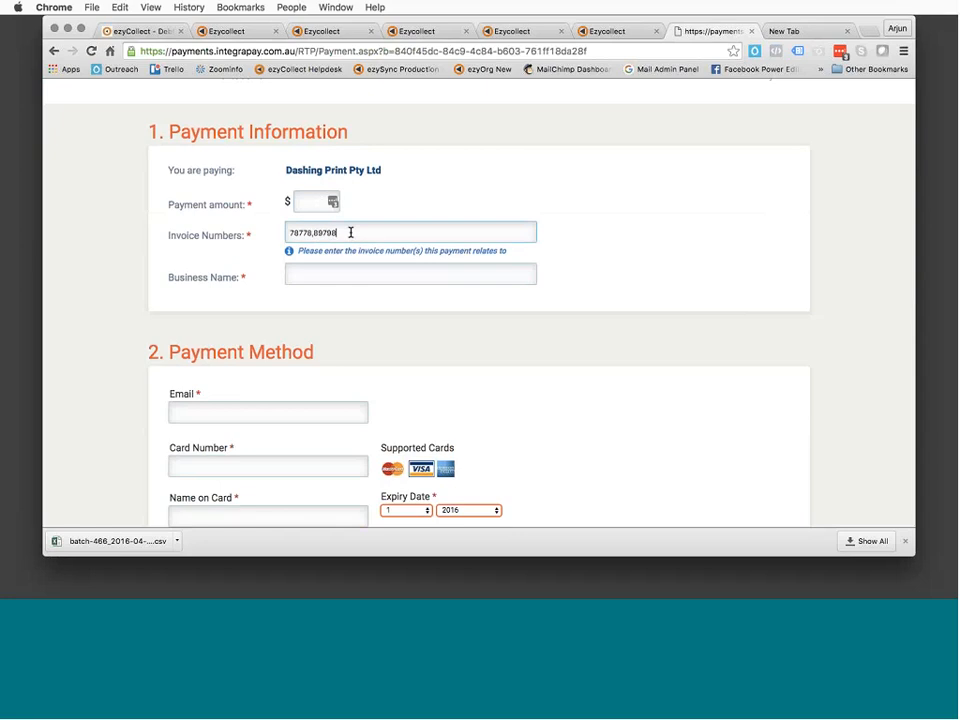
pyautogui.write('79')
pyautogui.click(319, 273)
pyautogui.write('hjhjh')
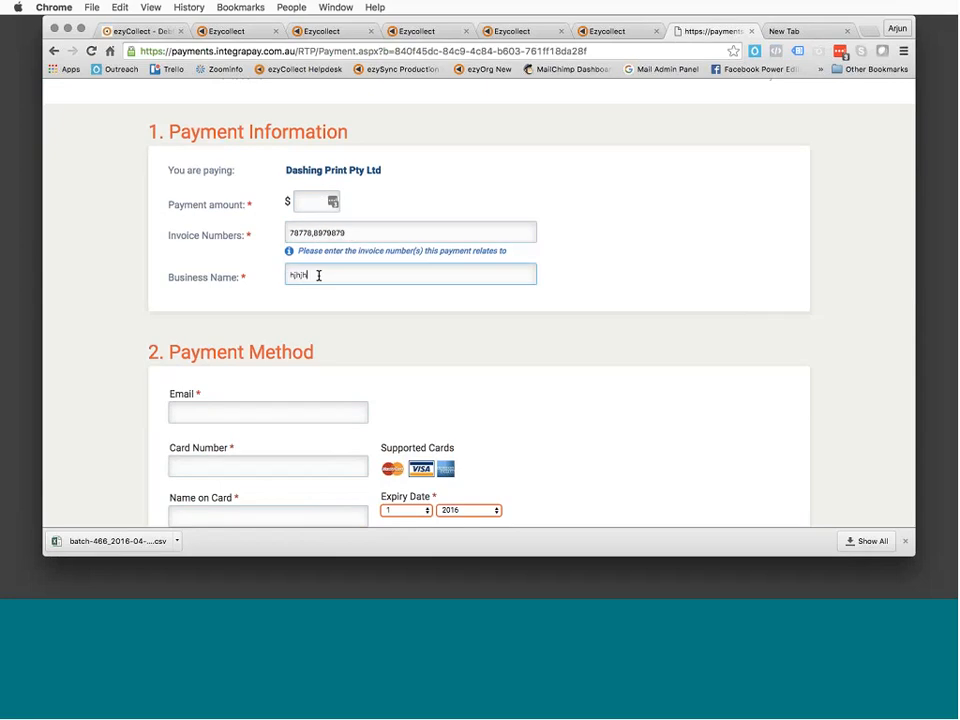
# Examine the payment method, card detail and payment processing sections of the hosted payment page
pyautogui.scroll(-3, 527, 317)
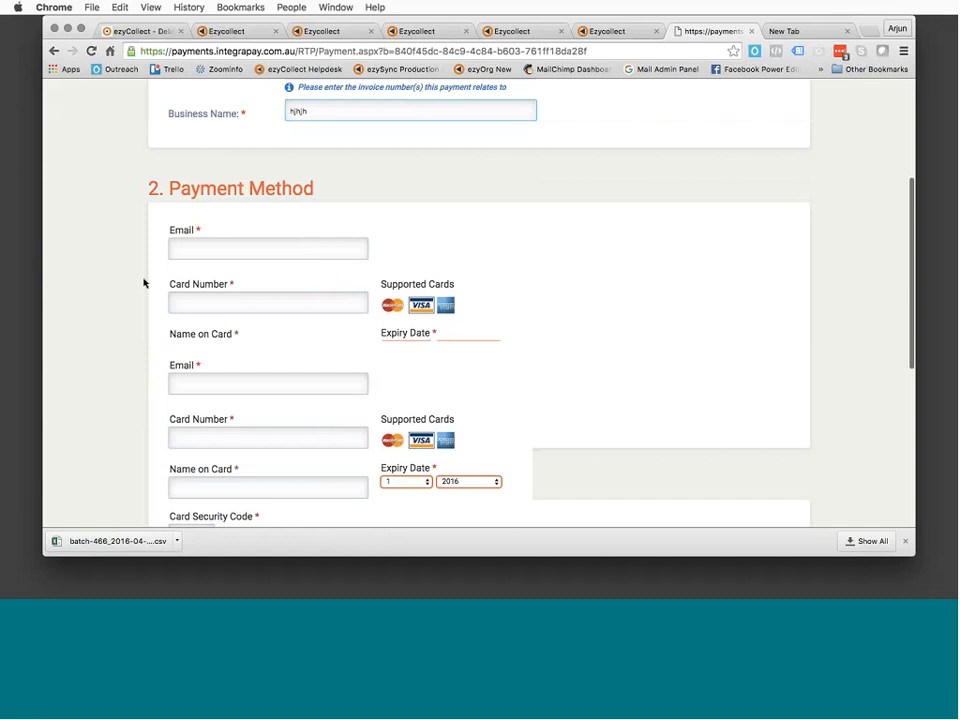
pyautogui.scroll(-3, 478, 463)
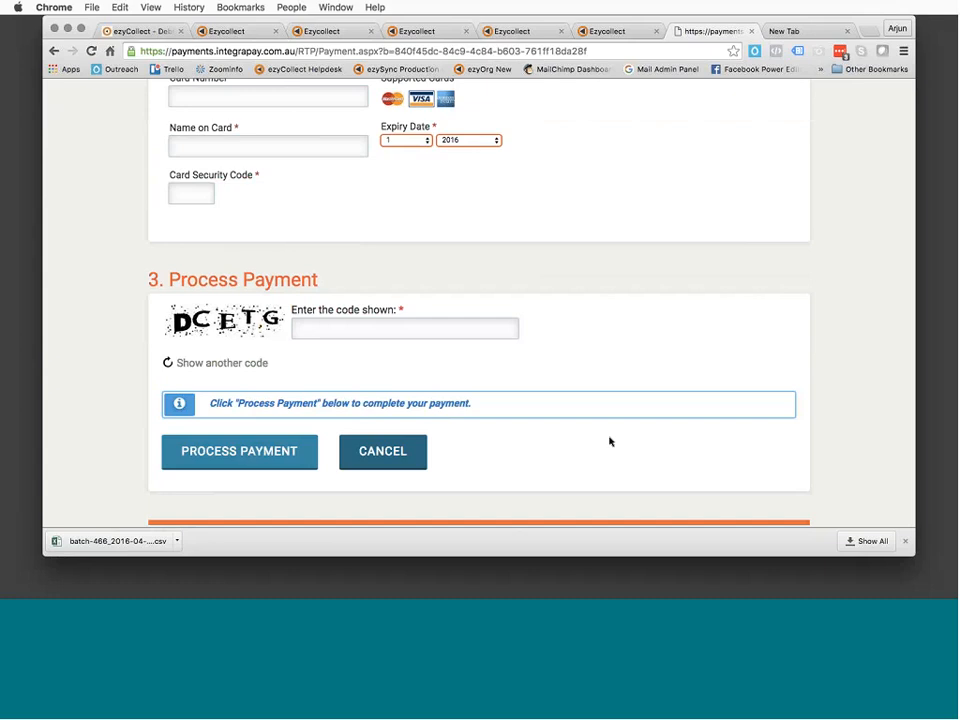
pyautogui.scroll(4, 610, 441)
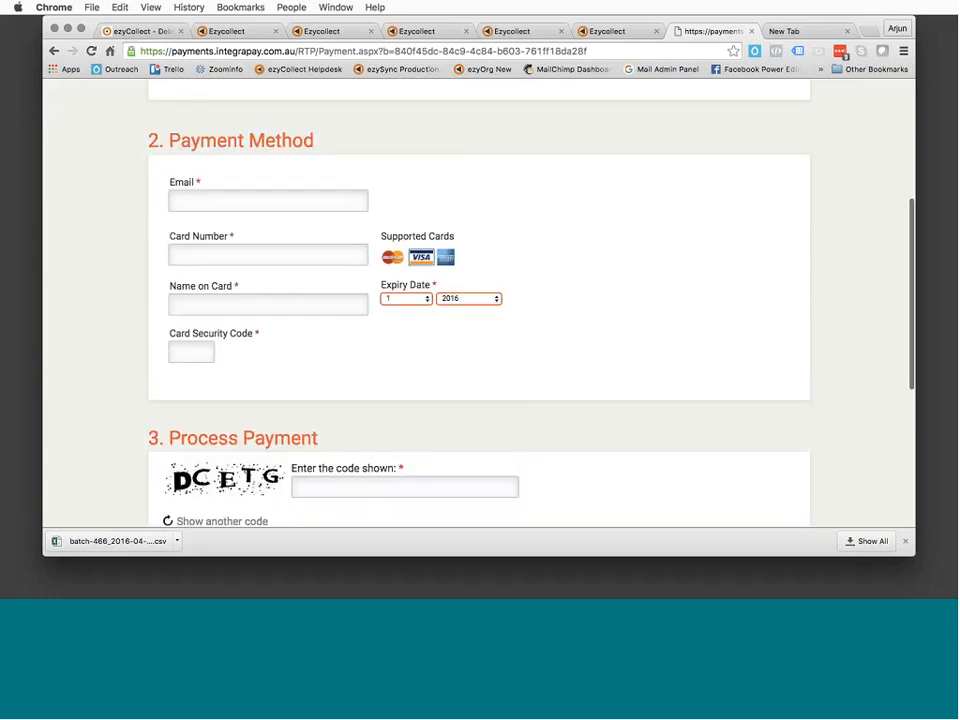
pyautogui.scroll(5, 268, 242)
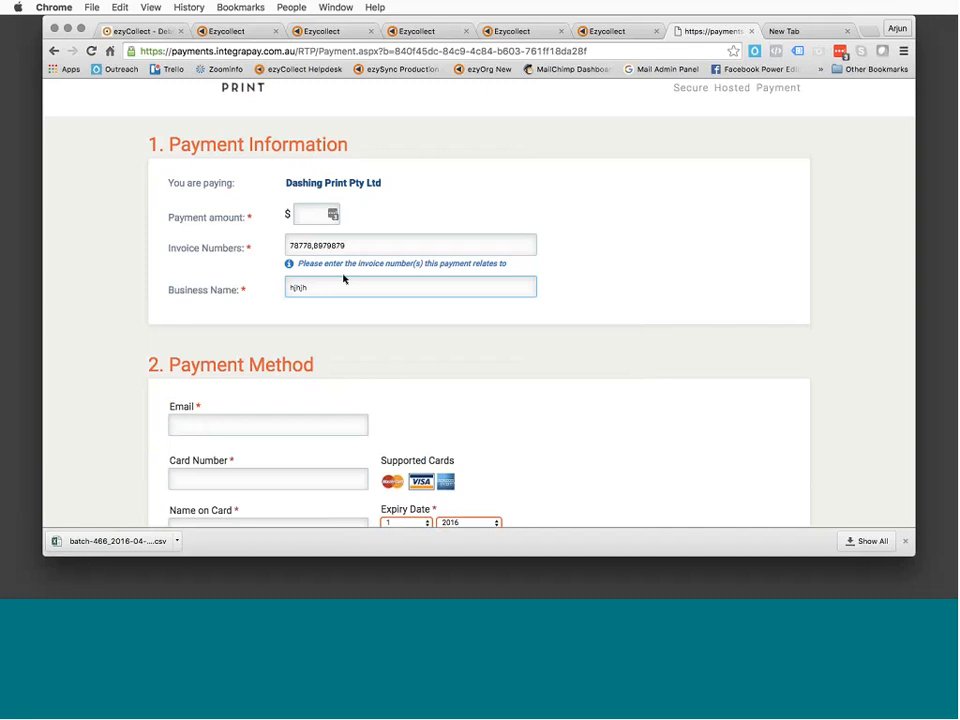
pyautogui.scroll(1, 343, 279)
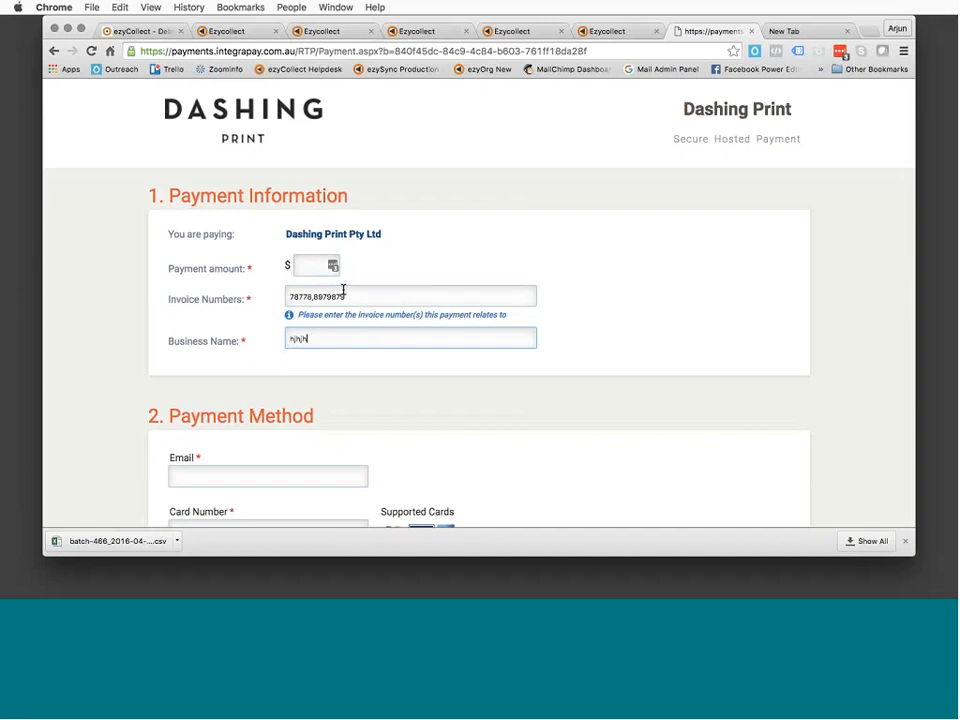
pyautogui.scroll(-3, 343, 282)
pyautogui.scroll(3, 543, 285)
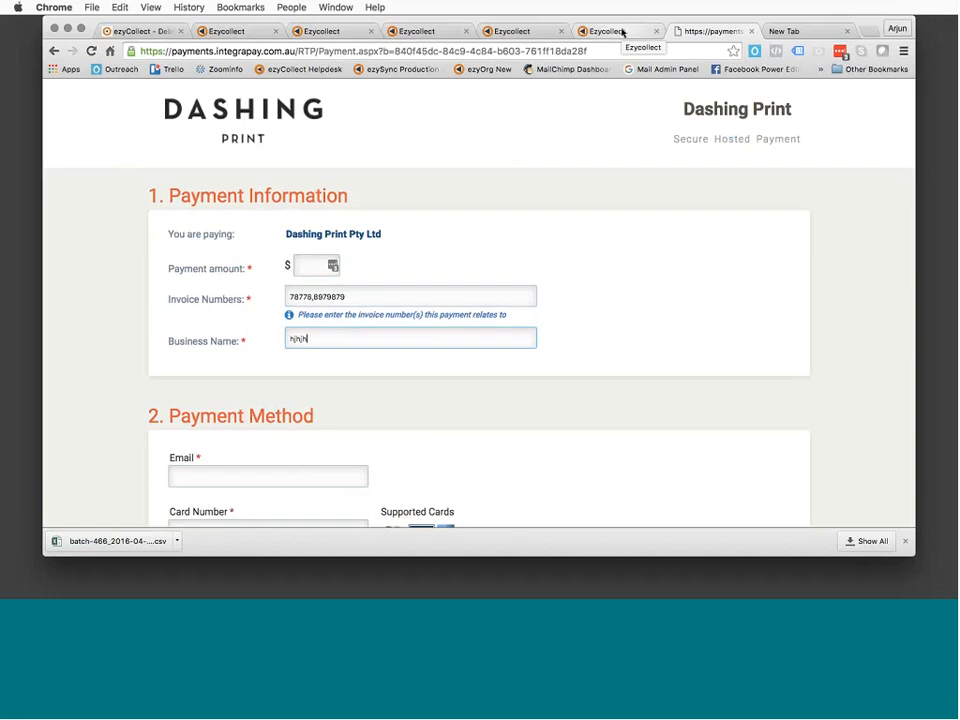
# Return to the Third Follow-Up preview in ezyCollect, review its closing text and signature, and close the preview
pyautogui.click(221, 31)
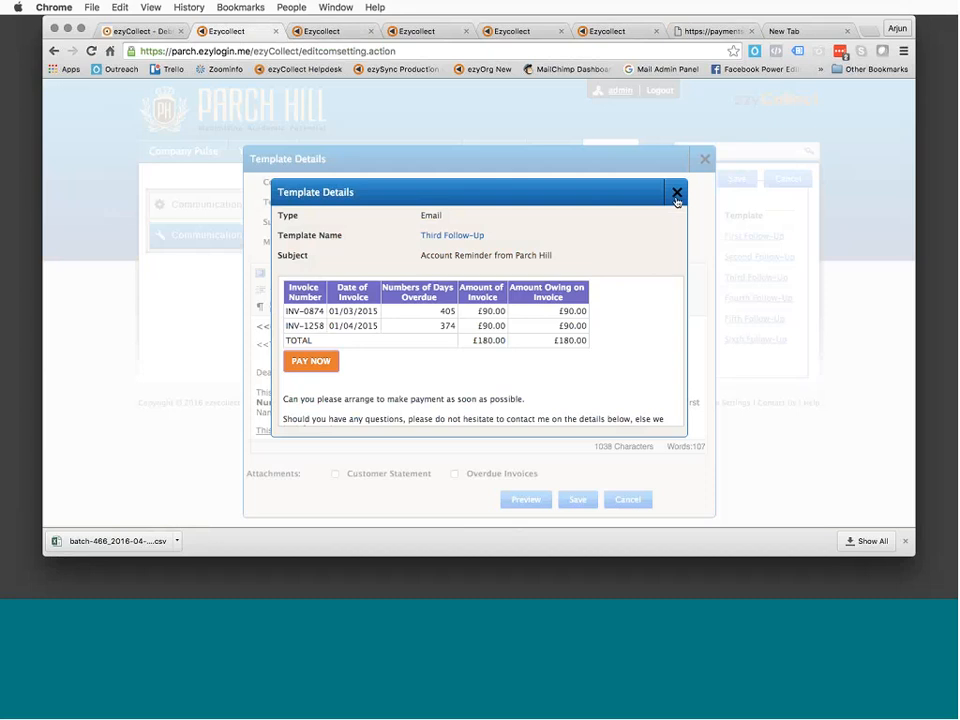
pyautogui.scroll(-4, 613, 281)
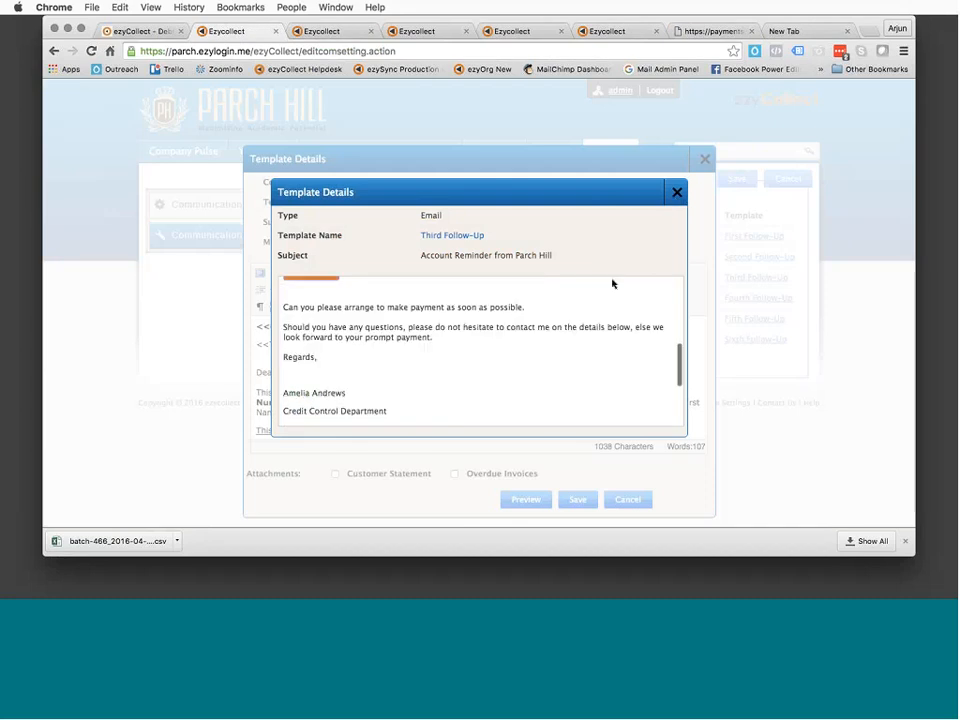
pyautogui.scroll(2, 613, 281)
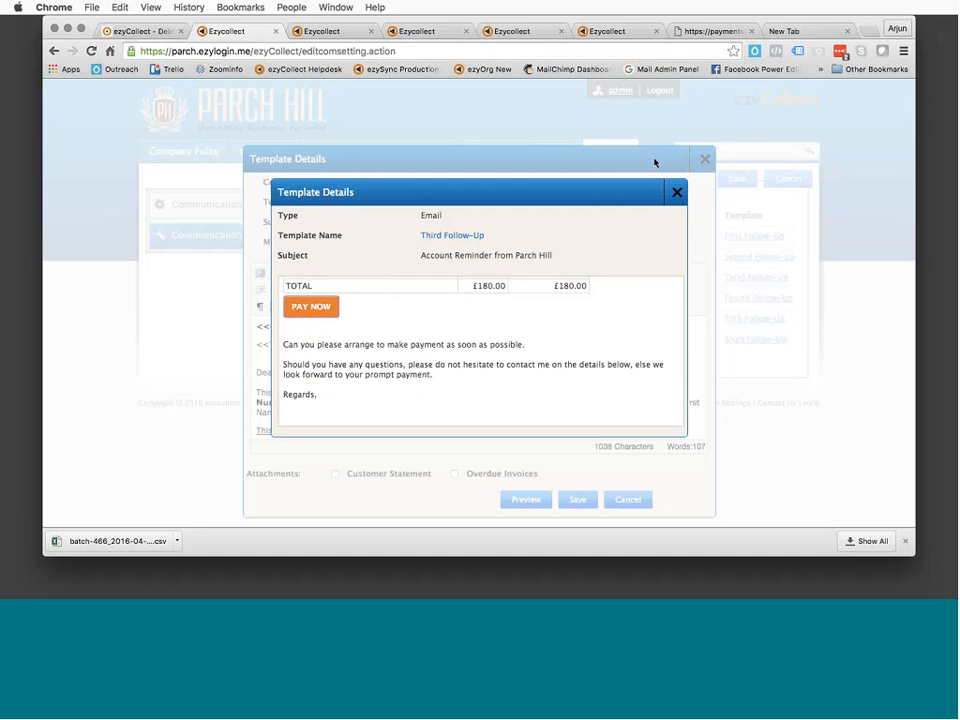
pyautogui.click(703, 159)
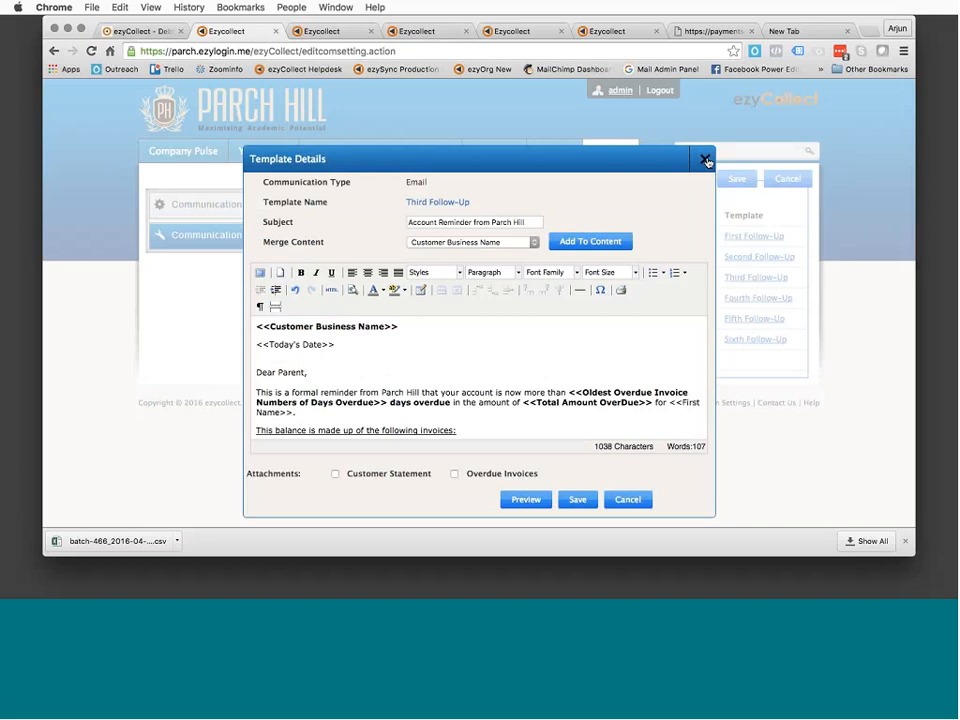
# Include the overdue invoices as an attachment to the Third Follow-Up email and review the rest of its message
pyautogui.scroll(-10, 568, 364)
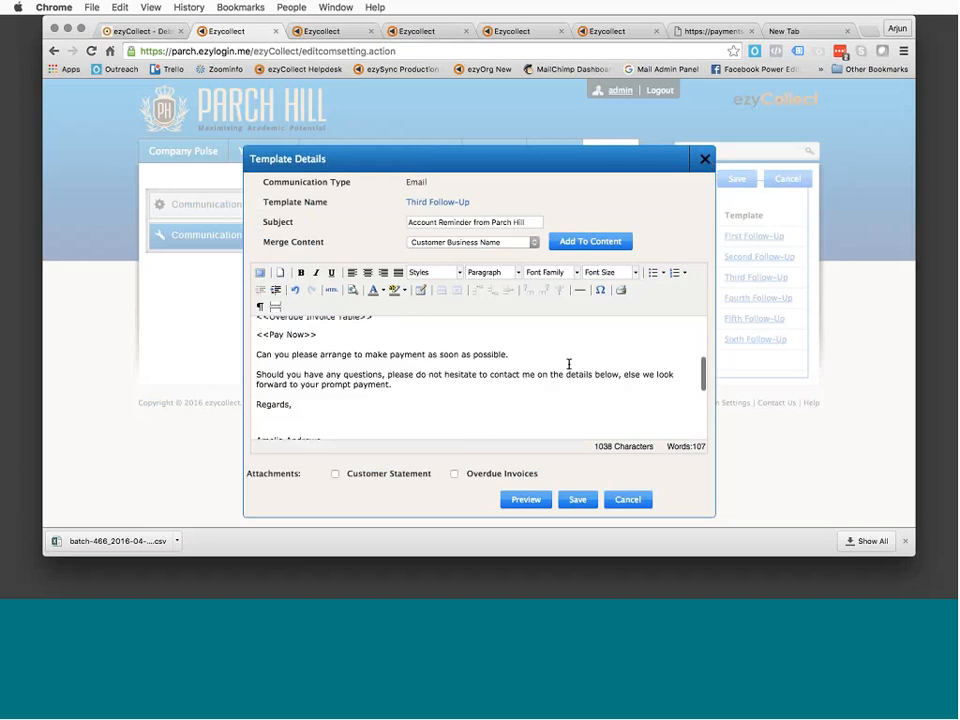
pyautogui.scroll(10, 568, 364)
pyautogui.scroll(-10, 568, 364)
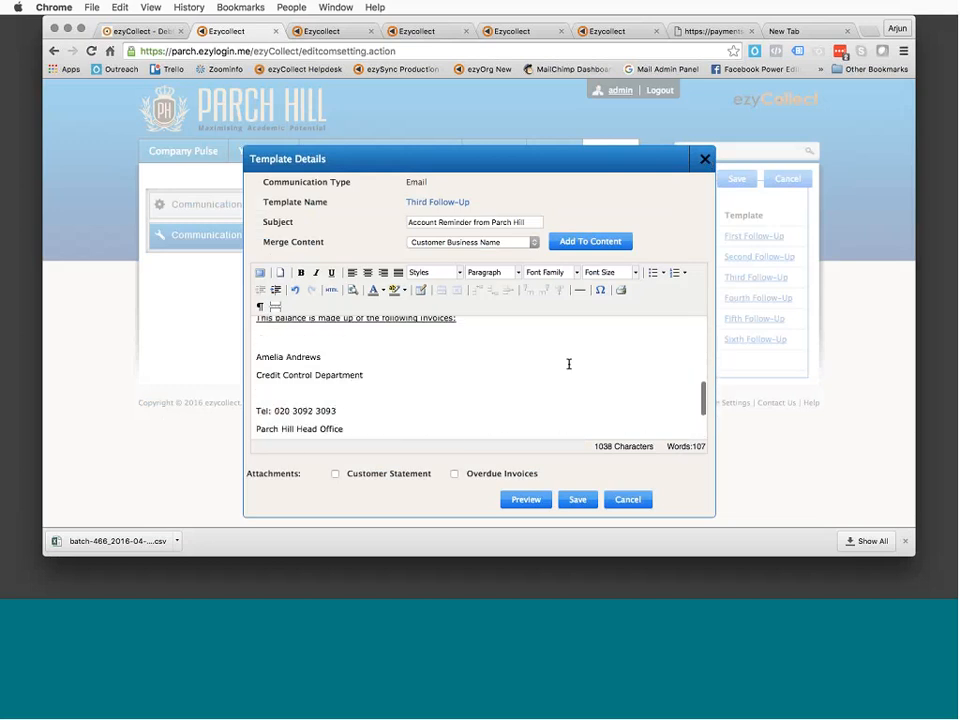
pyautogui.click(455, 474)
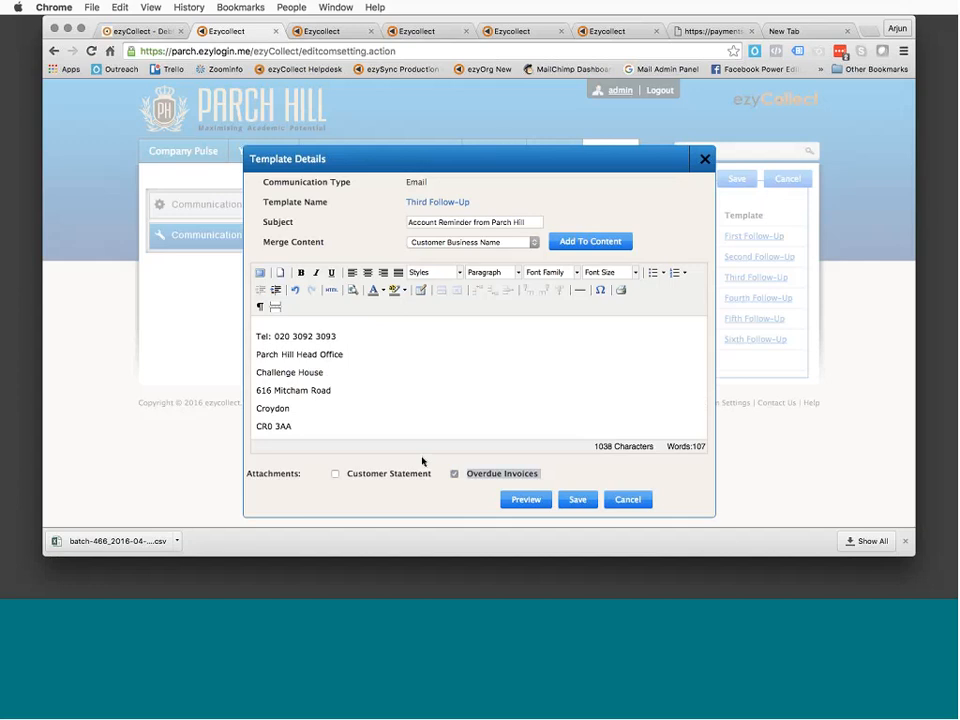
pyautogui.click(454, 473)
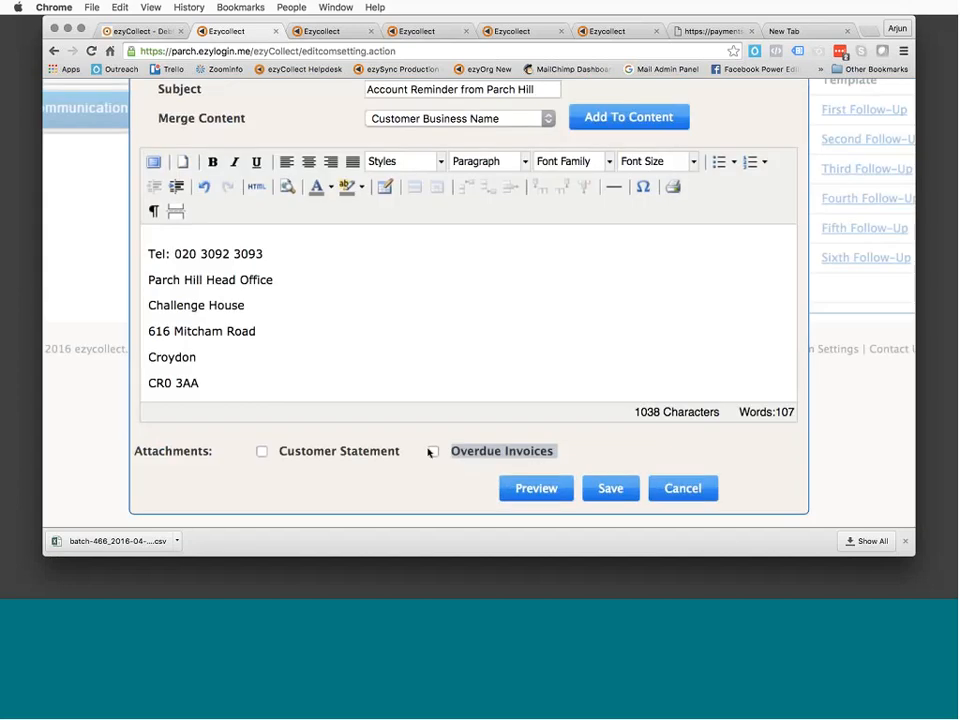
pyautogui.click(432, 452)
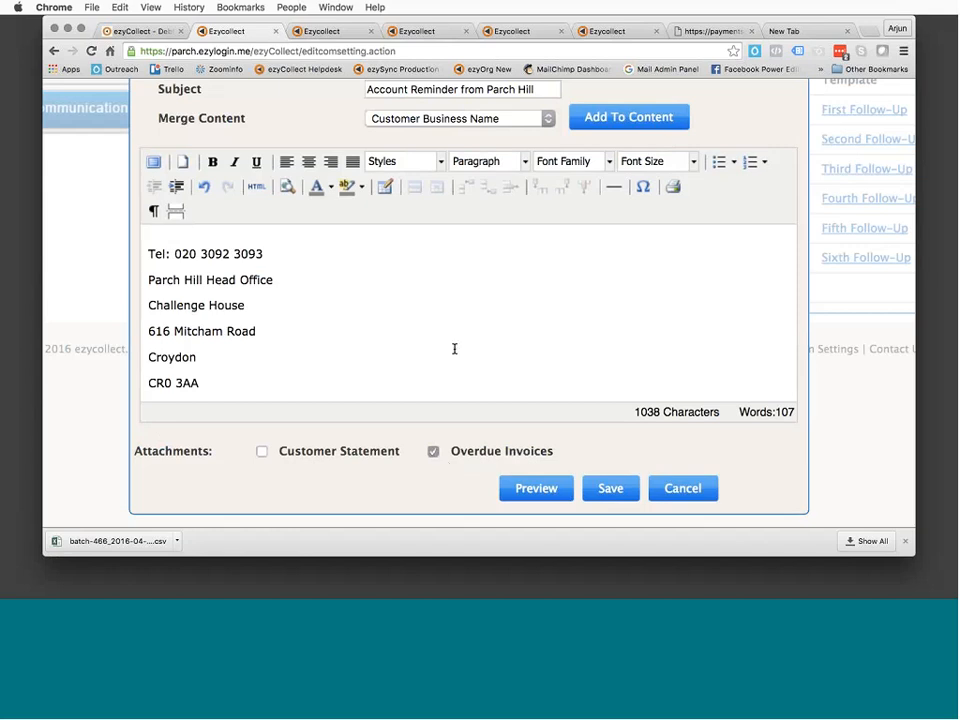
pyautogui.press('super+0')
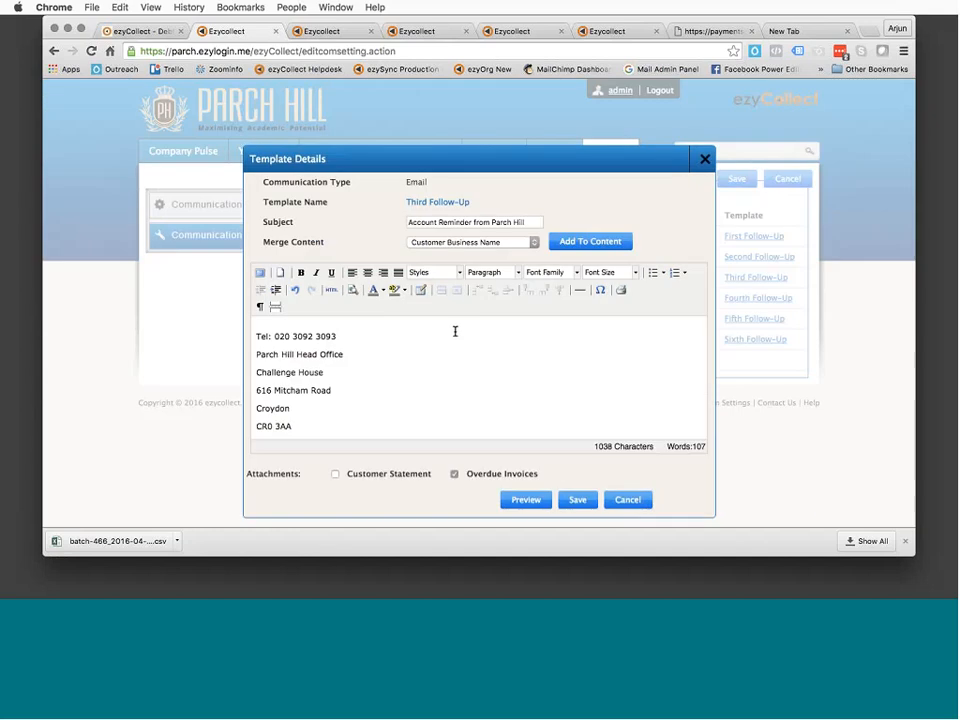
pyautogui.scroll(-10, 455, 331)
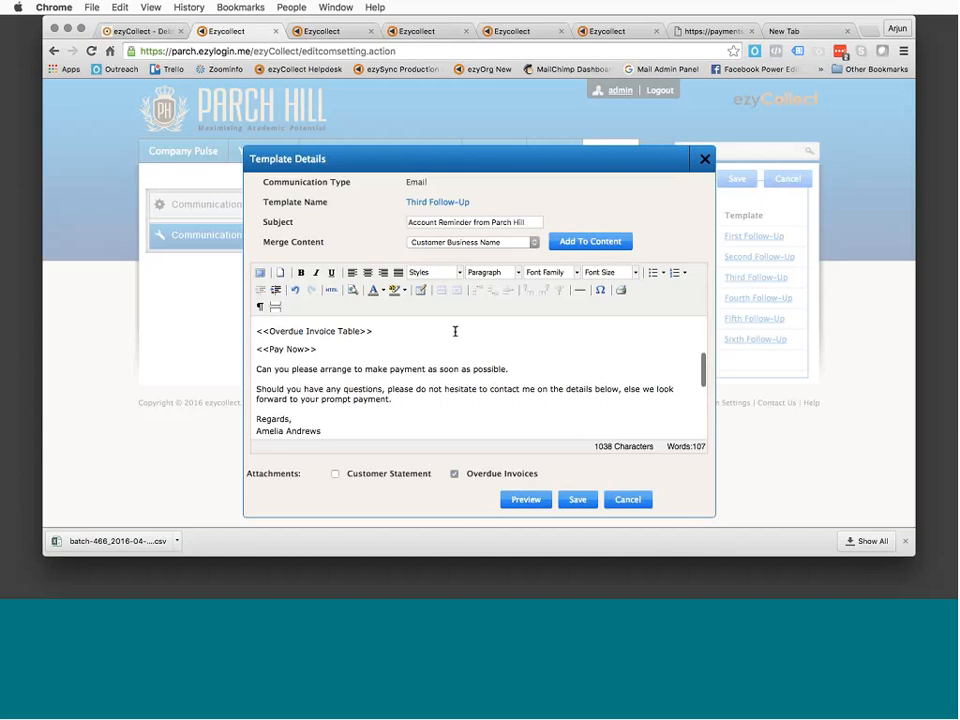
pyautogui.scroll(-5, 407, 373)
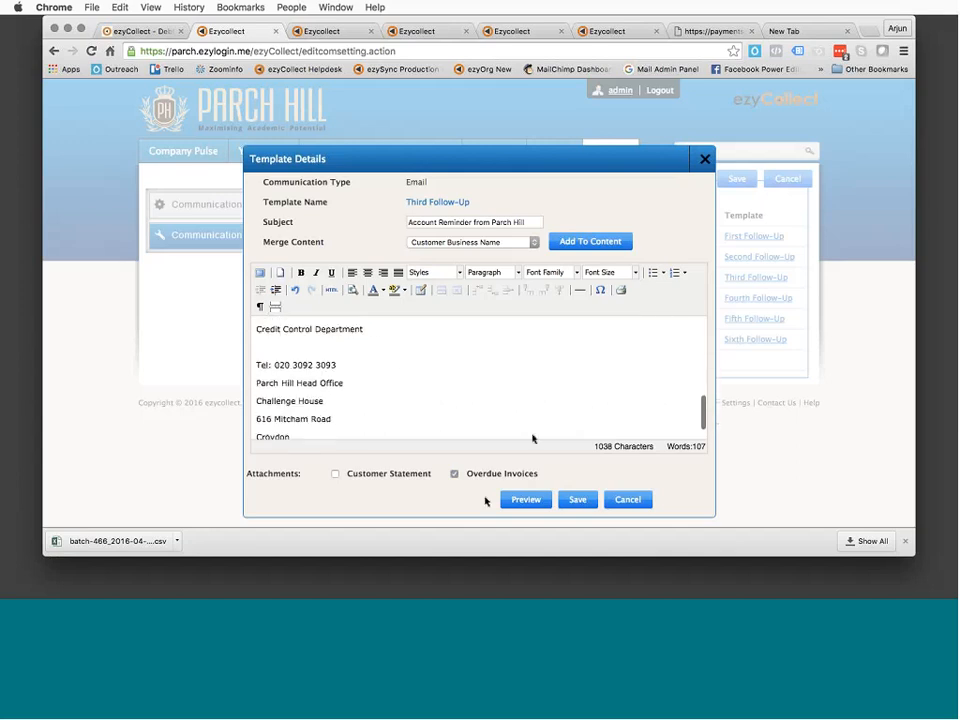
# Close the Third Follow-Up template details and open the sixth customer in the task list of calls to be made
pyautogui.click(704, 159)
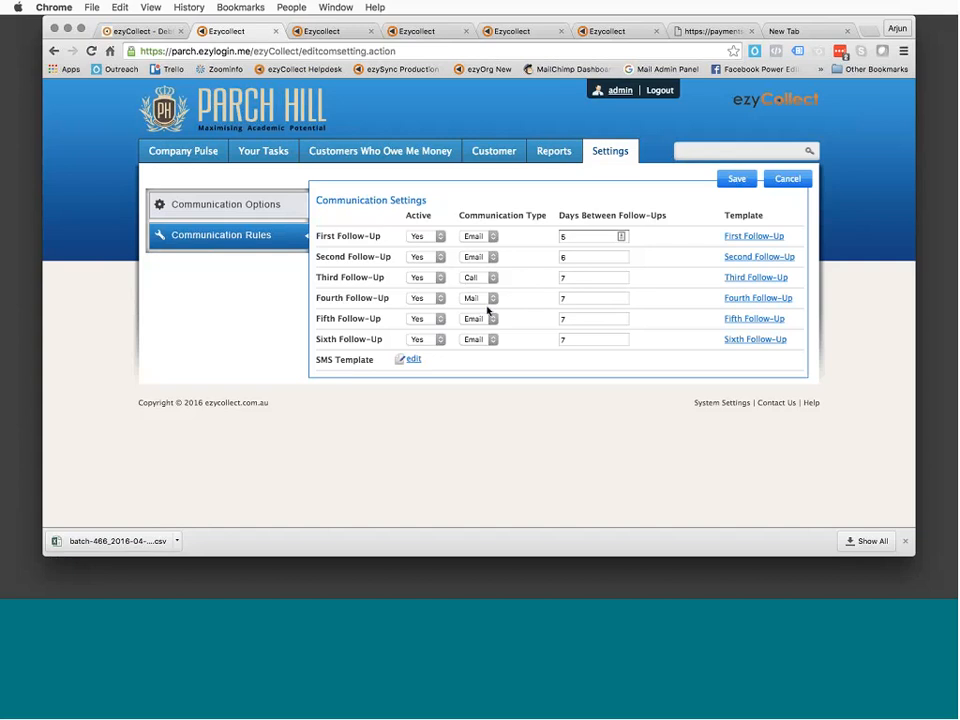
pyautogui.click(266, 157)
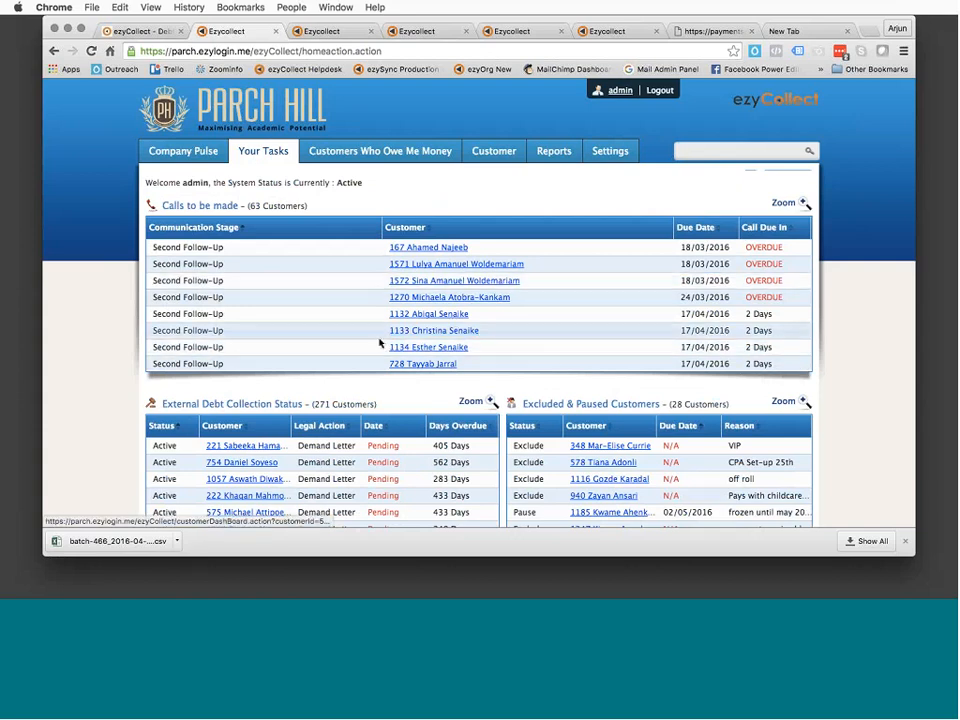
pyautogui.click(447, 333)
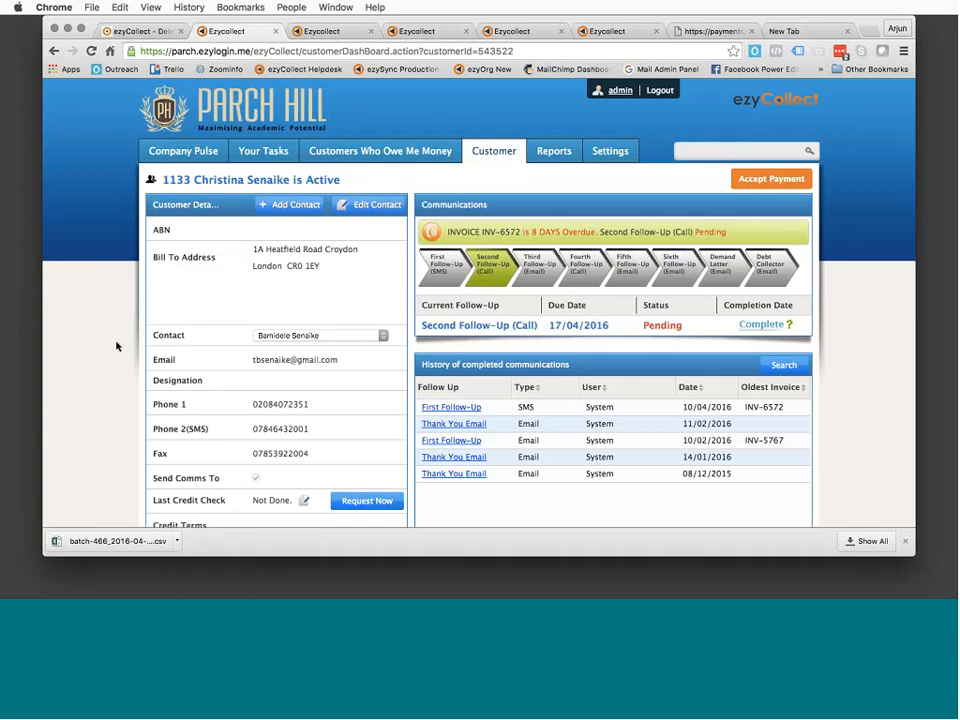
# Review the customer's address, email and phone details and check the list of available contacts
pyautogui.scroll(5, 116, 346)
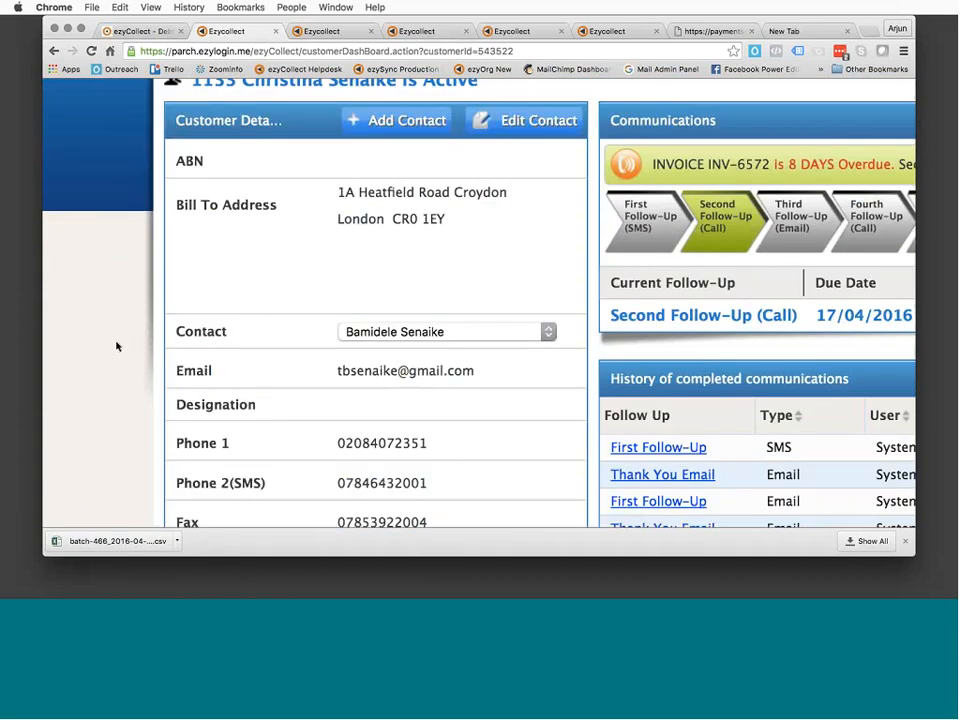
pyautogui.scroll(-5, 116, 346)
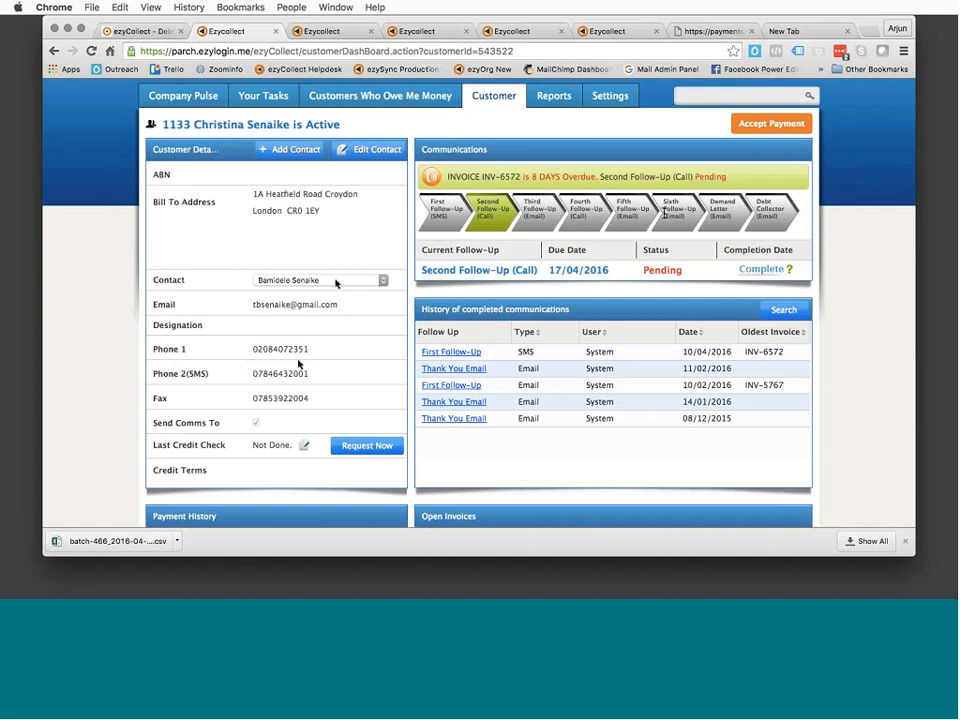
pyautogui.click(336, 284)
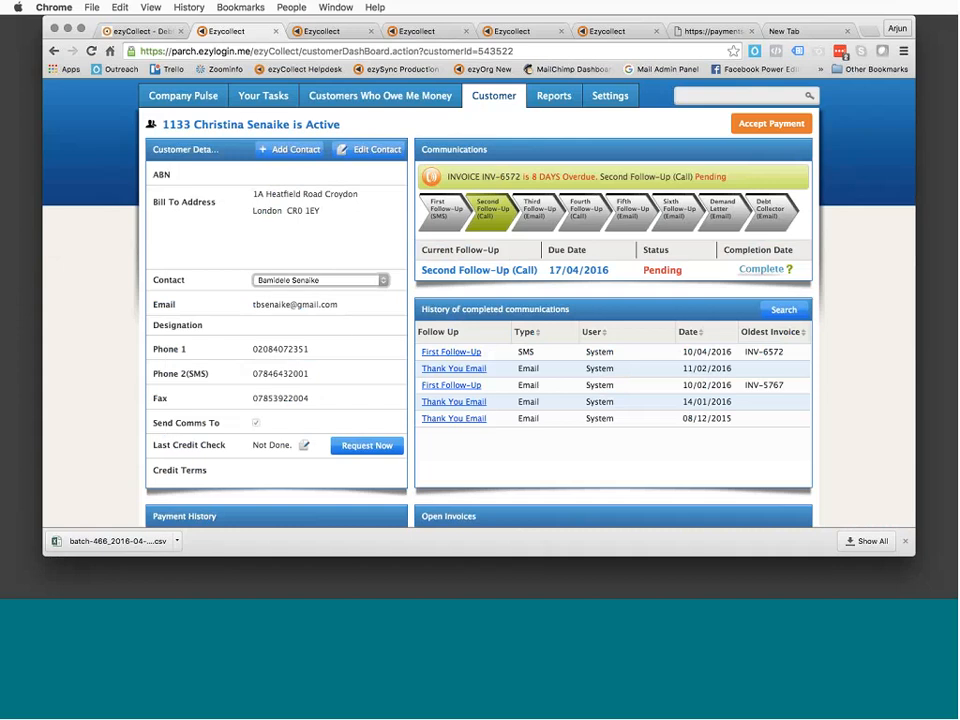
# Examine the customer's follow-up stages, current Second Follow-Up call and history of completed communications
pyautogui.scroll(5, 537, 228)
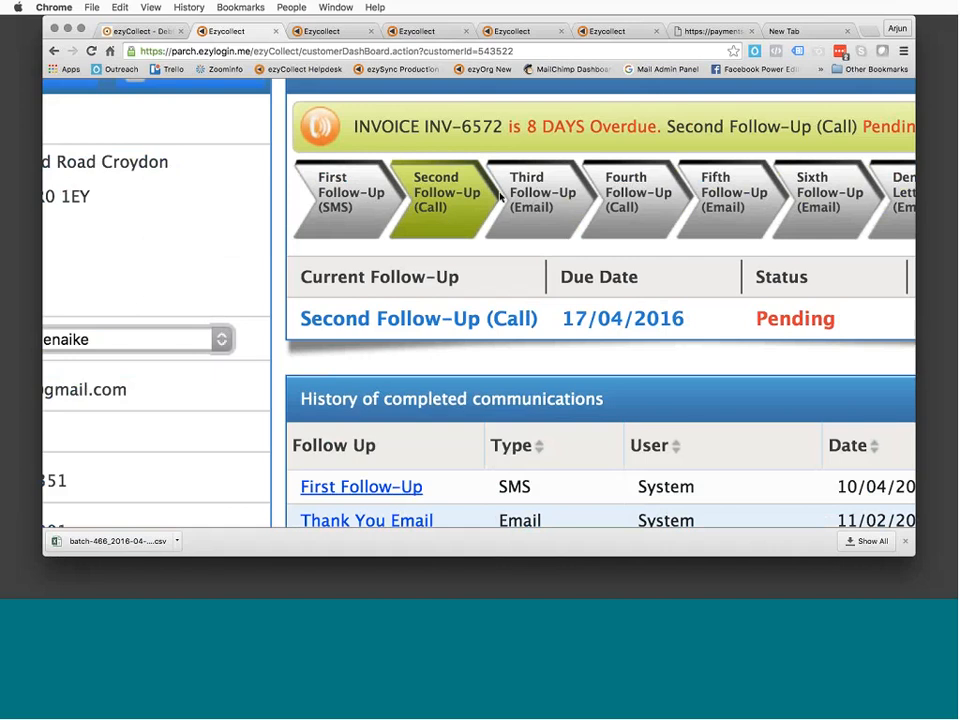
pyautogui.scroll(-5, 501, 197)
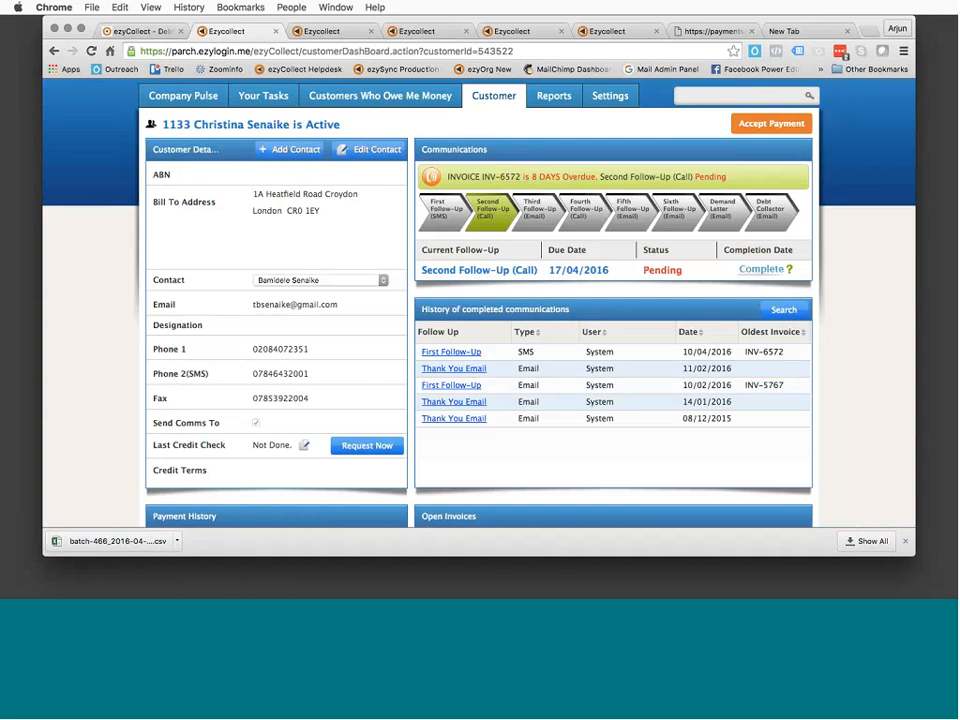
pyautogui.scroll(2, 481, 247)
pyautogui.scroll(2, 481, 247)
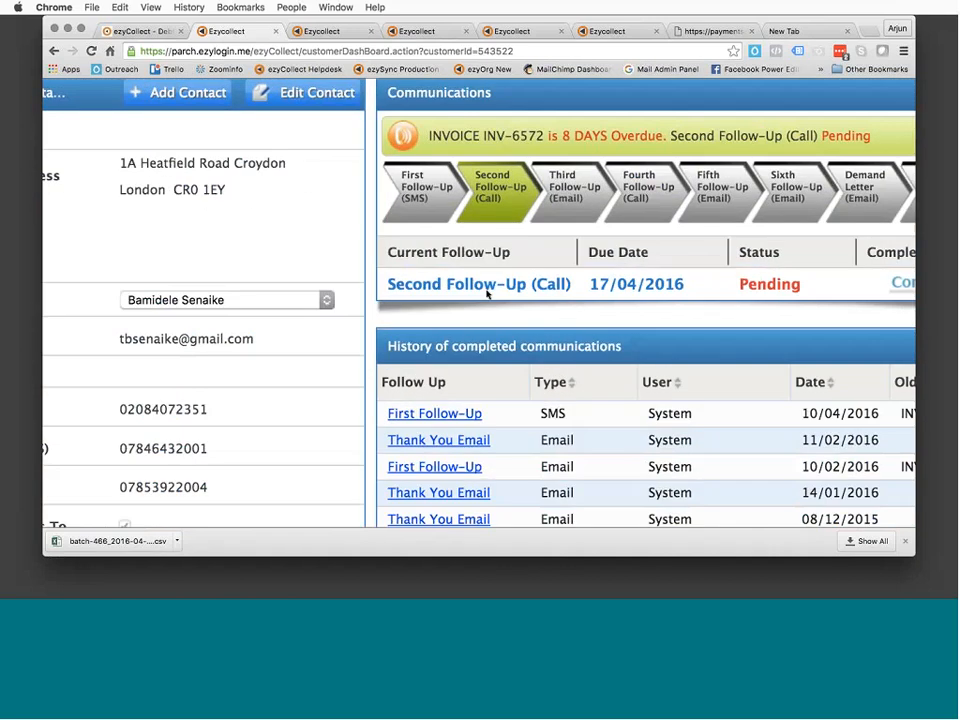
pyautogui.scroll(-3, 488, 291)
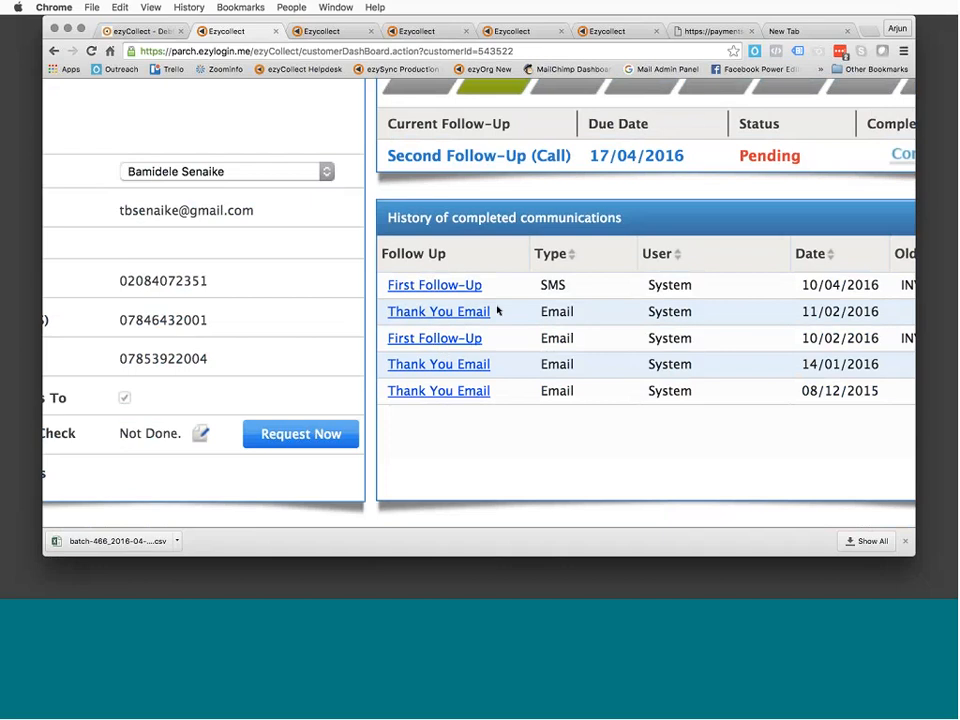
pyautogui.scroll(-3, 475, 413)
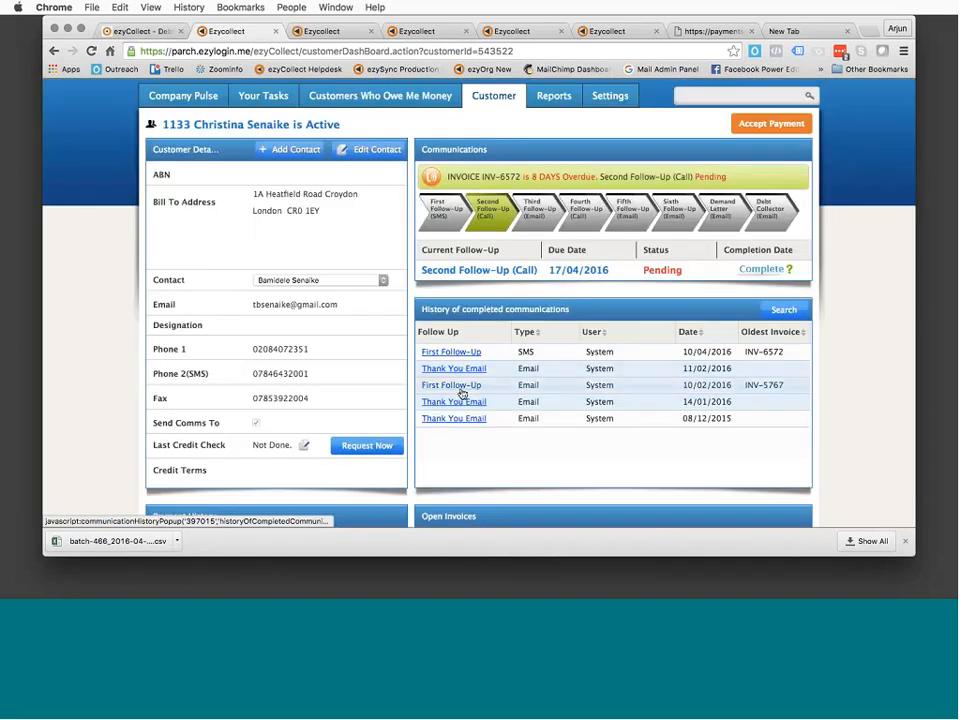
# Open the completed First Follow-Up email dated 10/02/2016 and review its recipient, date and message
pyautogui.click(451, 385)
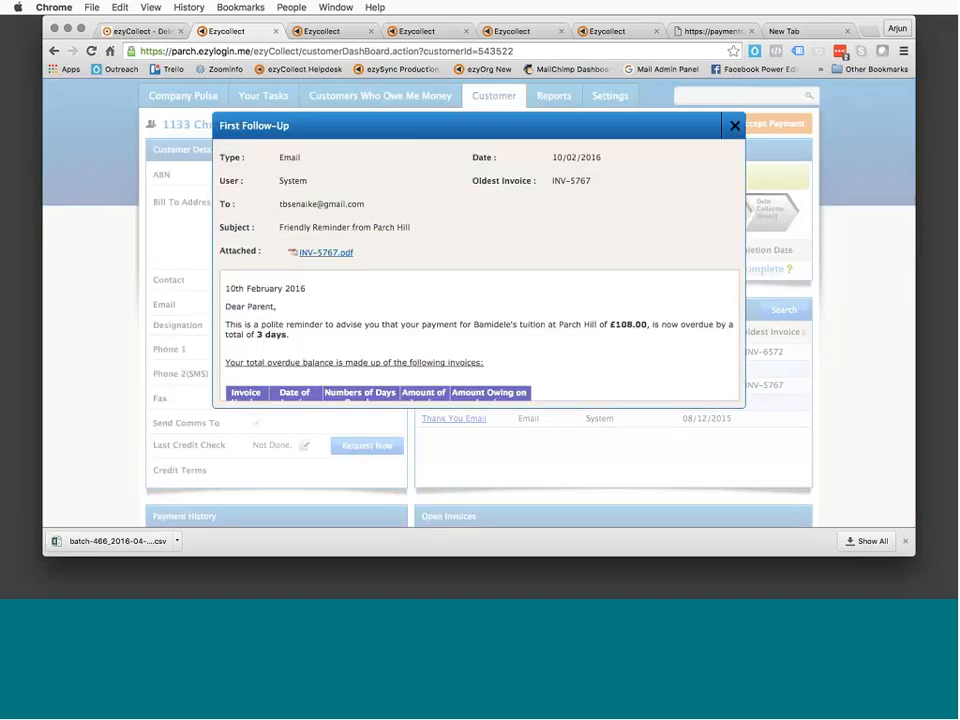
pyautogui.tripleClick(322, 204)
pyautogui.doubleClick(576, 157)
pyautogui.scroll(-6, 545, 338)
pyautogui.scroll(6, 545, 338)
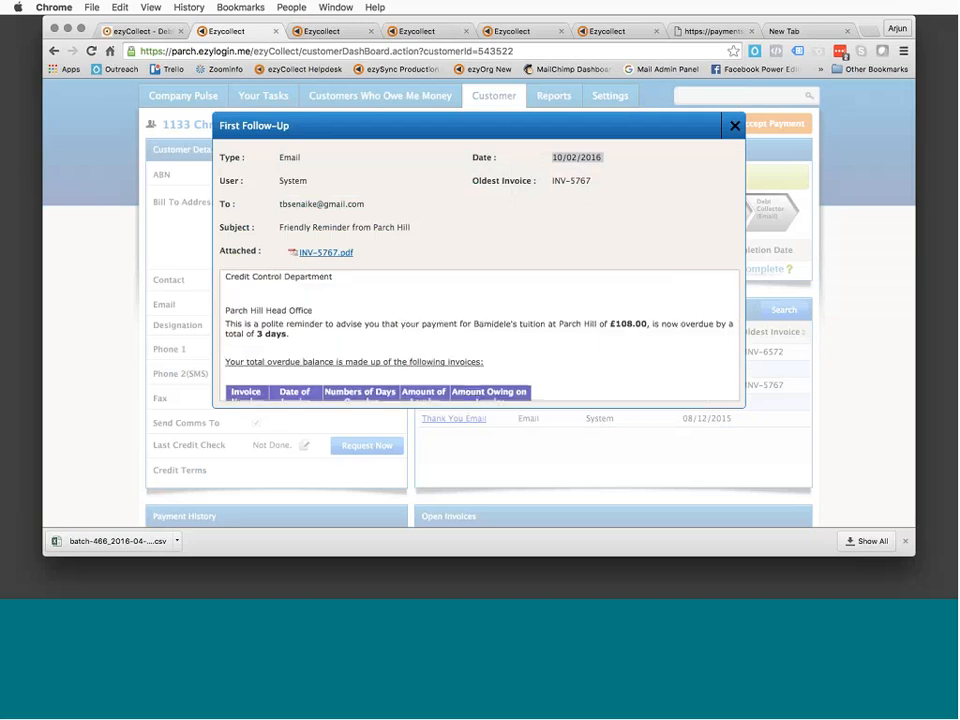
# View the attached INV-5767.pdf down to its payment advice, and close both the invoice and the First Follow-Up email details
pyautogui.click(325, 255)
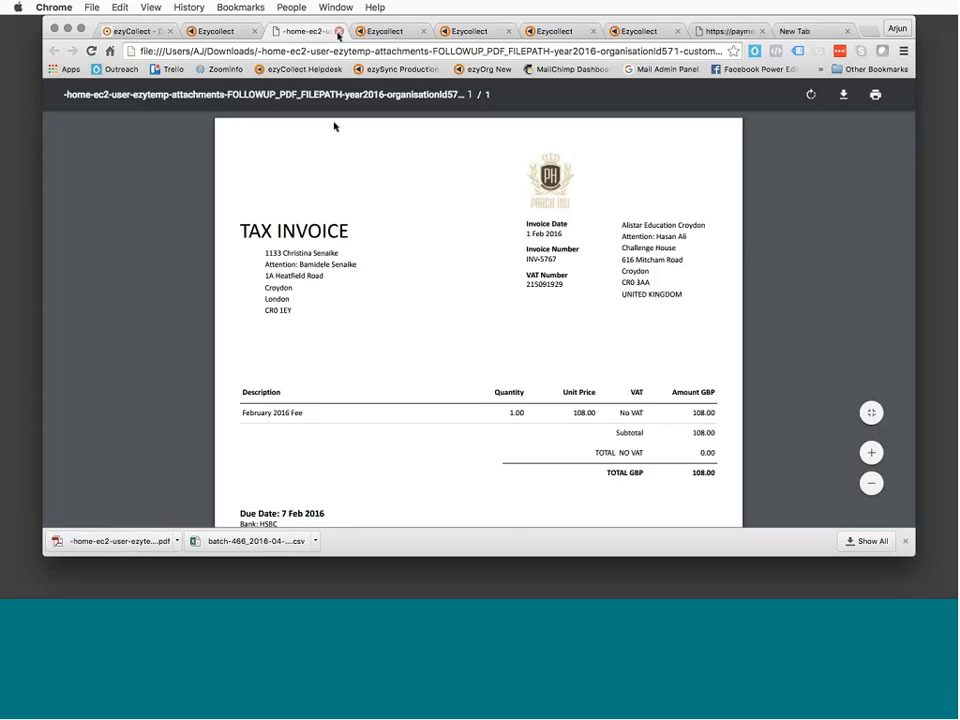
pyautogui.scroll(-5, 444, 302)
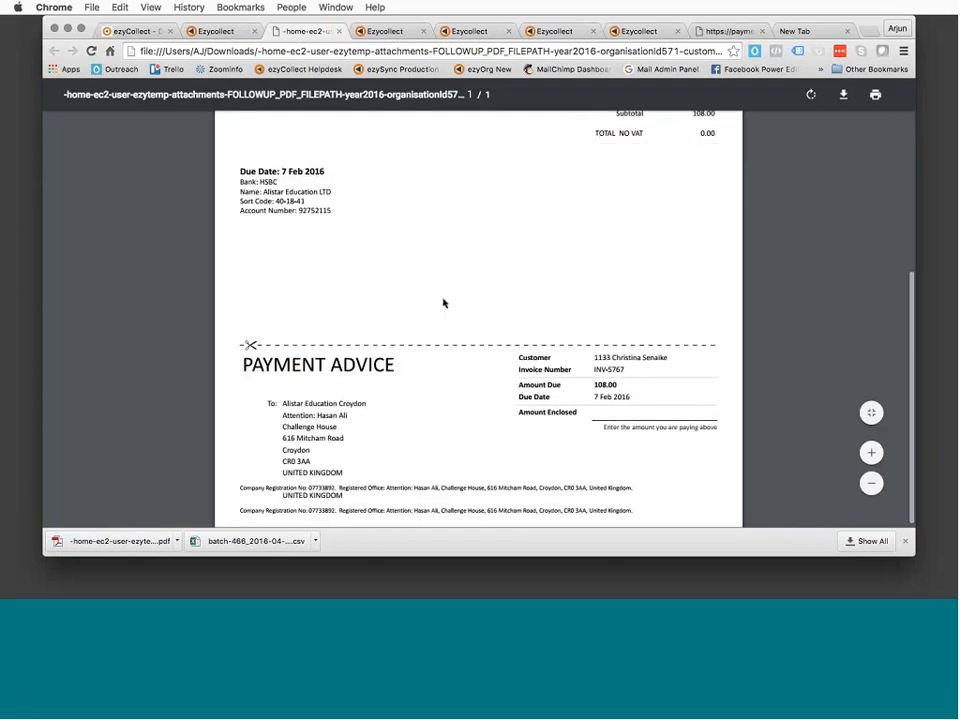
pyautogui.scroll(3, 444, 302)
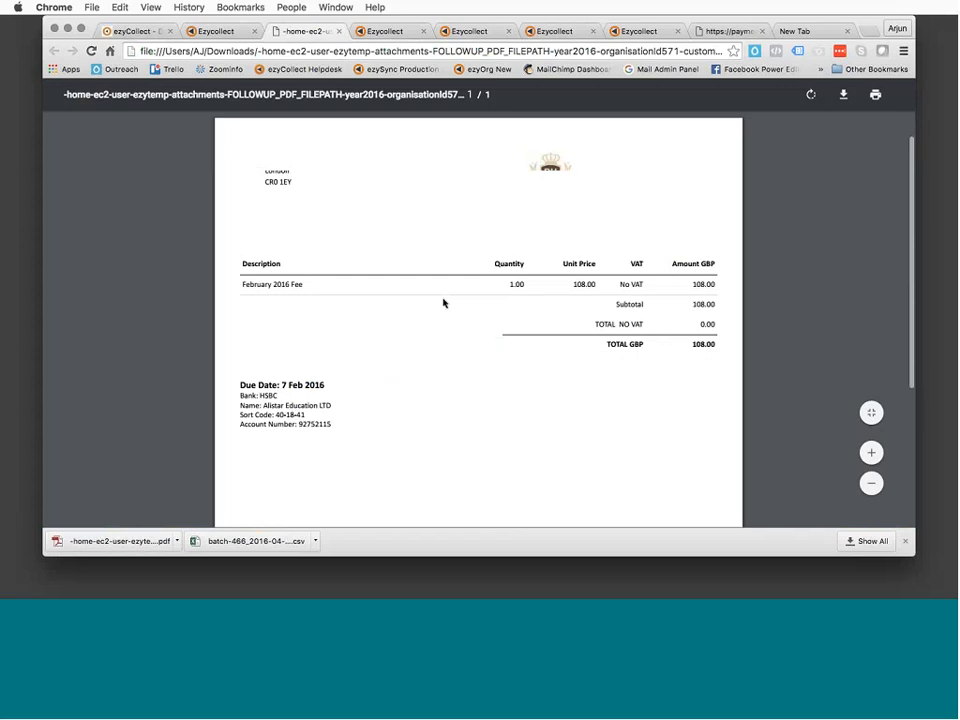
pyautogui.scroll(2, 444, 302)
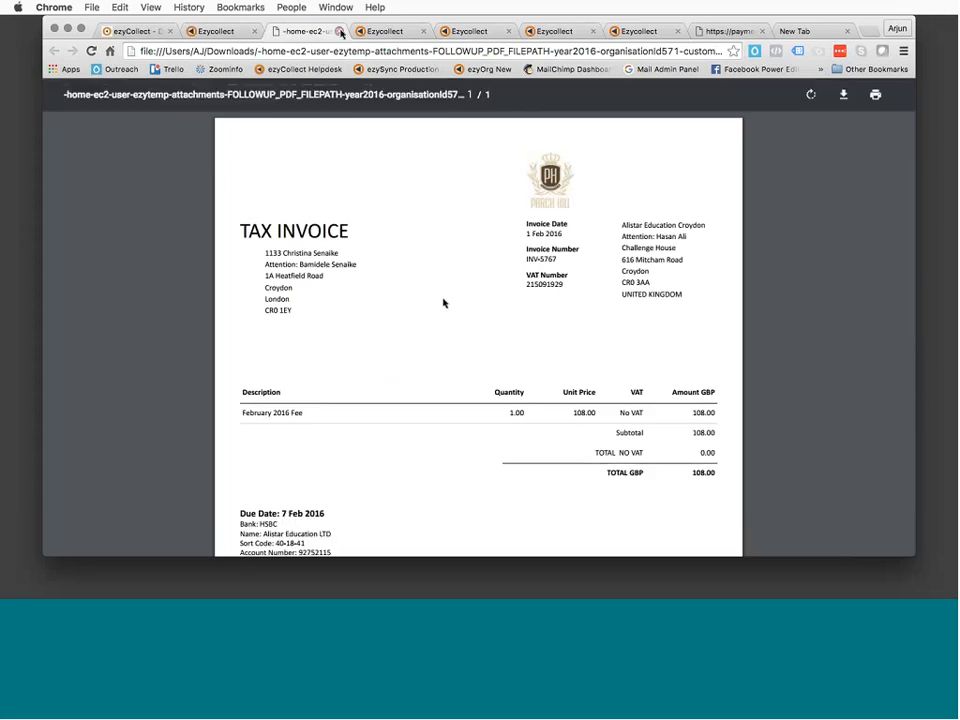
pyautogui.click(340, 31)
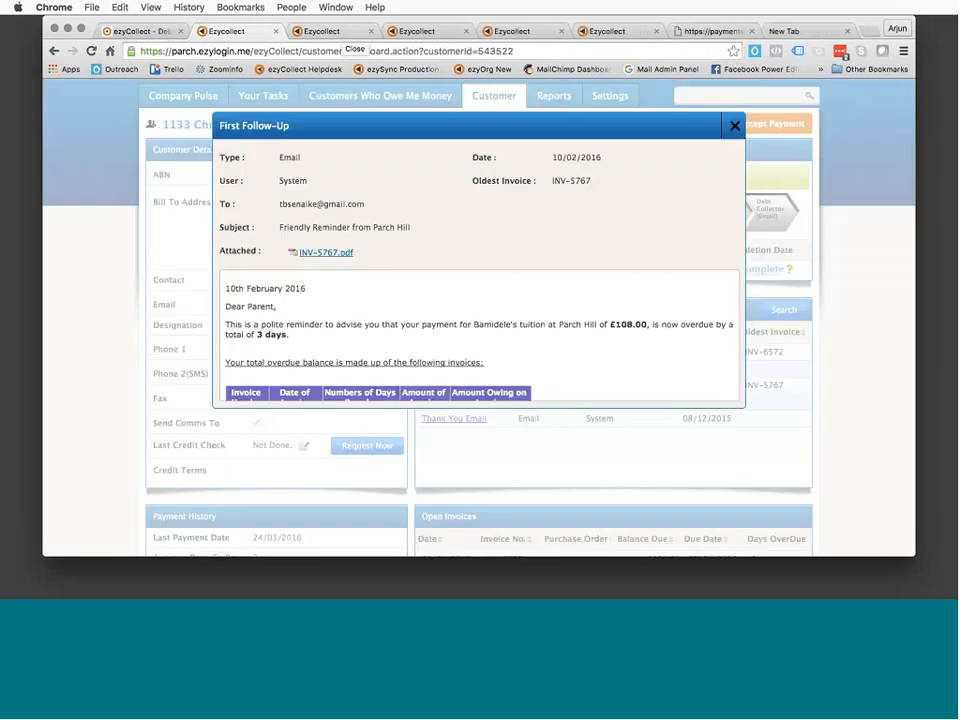
pyautogui.click(730, 125)
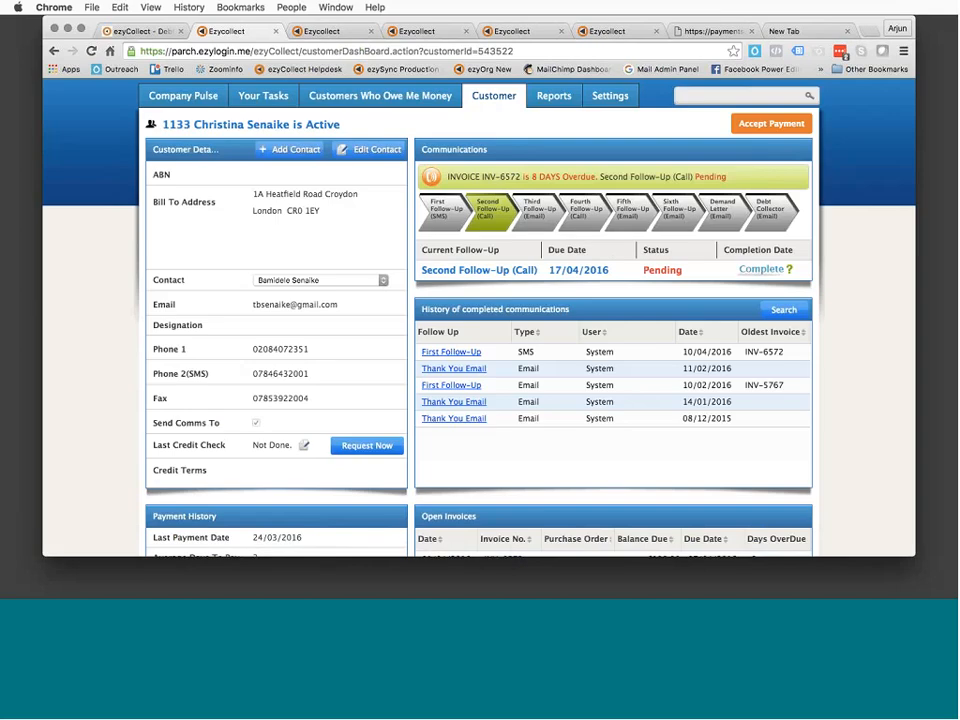
# Draft a completion entry for the Second Follow-Up call, dated 15/04/2016, noting the contact's promise to pay next week, and dismiss the form
pyautogui.scroll(-1, 765, 251)
pyautogui.click(763, 251)
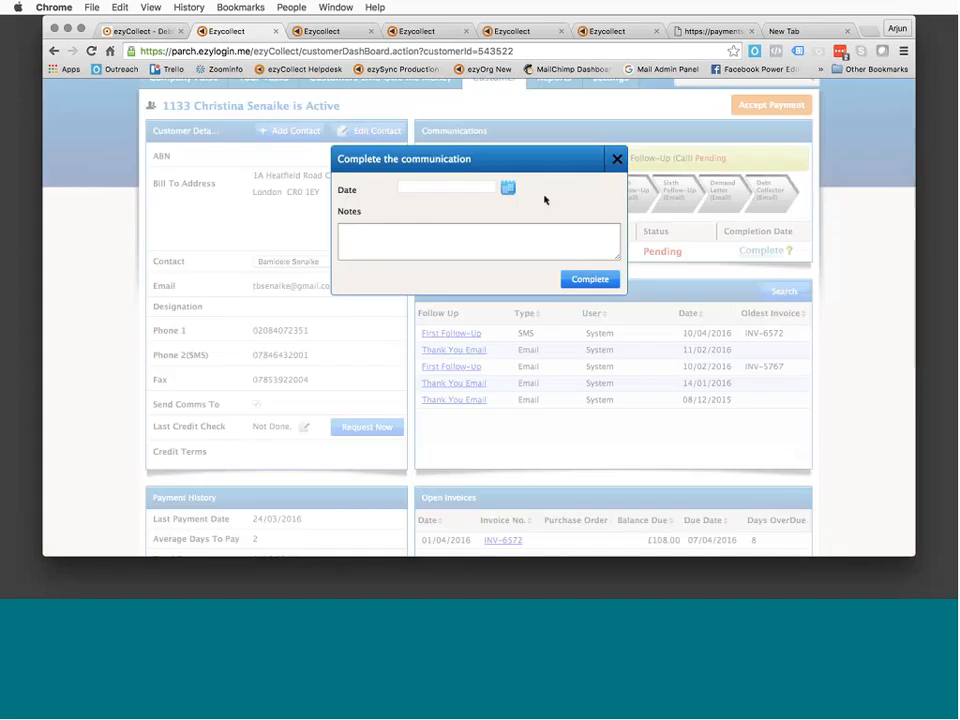
pyautogui.click(508, 187)
pyautogui.click(467, 191)
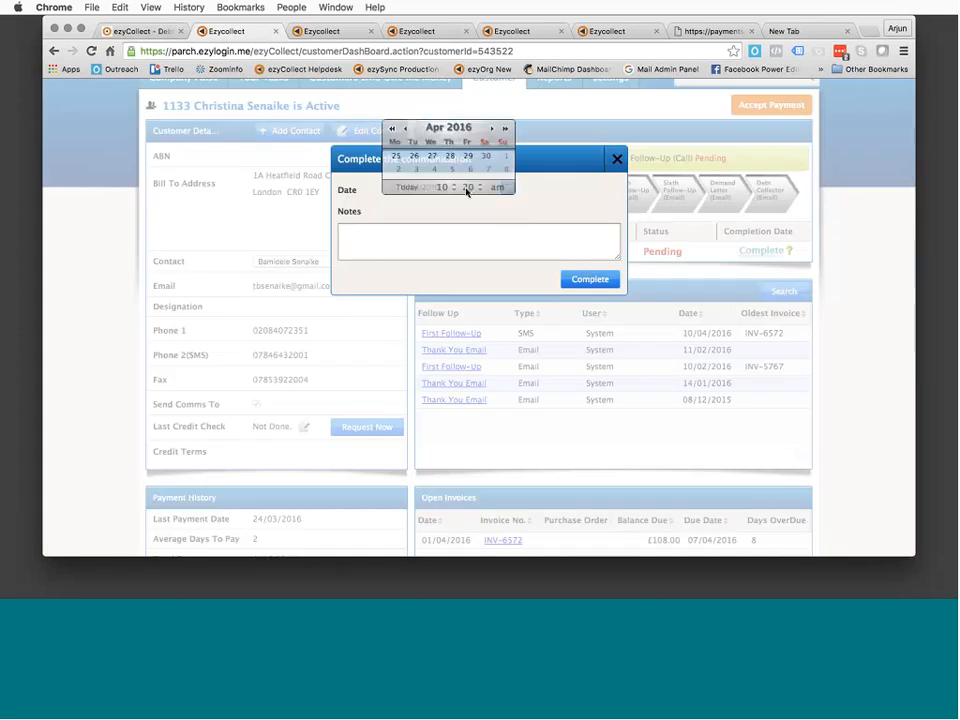
pyautogui.click(431, 231)
pyautogui.write('SP')
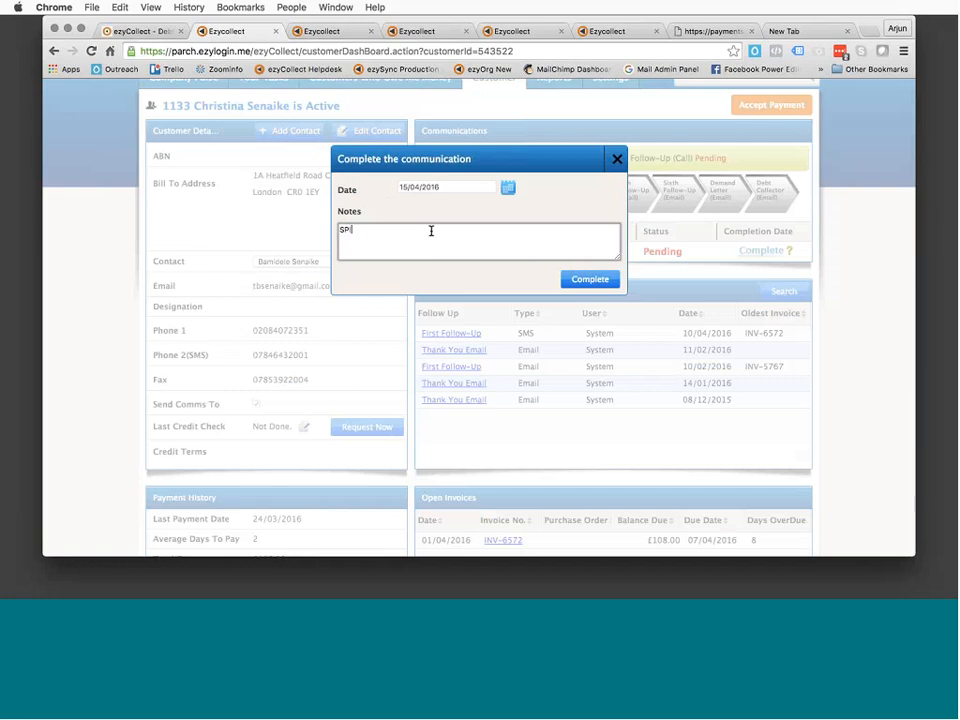
pyautogui.write('oke to Paul, said he was paying next week, lying as u')
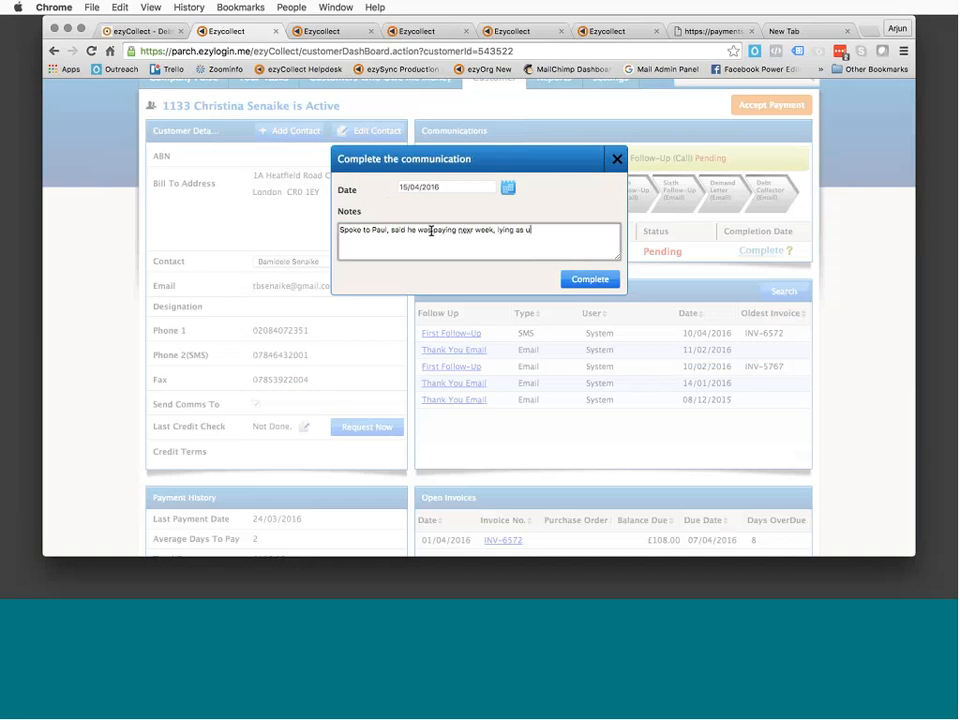
pyautogui.write('sual!')
pyautogui.click(591, 284)
pyautogui.click(617, 161)
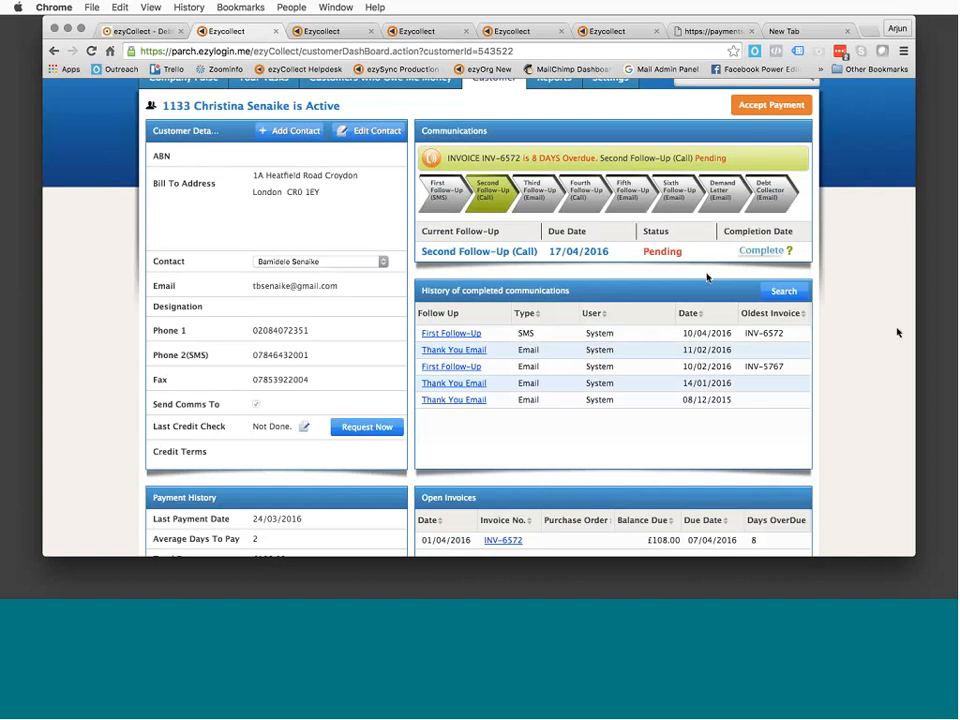
# Set the customer status to Pause till 30/04/2016 with the reason hjhghjghgf
pyautogui.scroll(-3, 897, 332)
pyautogui.scroll(-10, 897, 332)
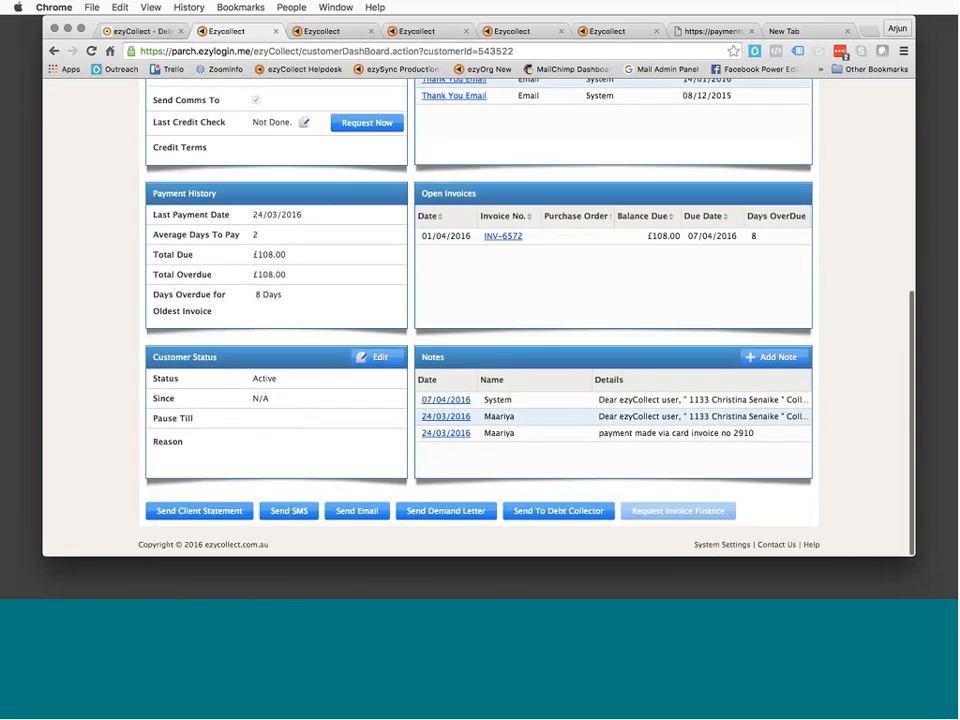
pyautogui.click(372, 357)
pyautogui.click(293, 378)
pyautogui.click(291, 389)
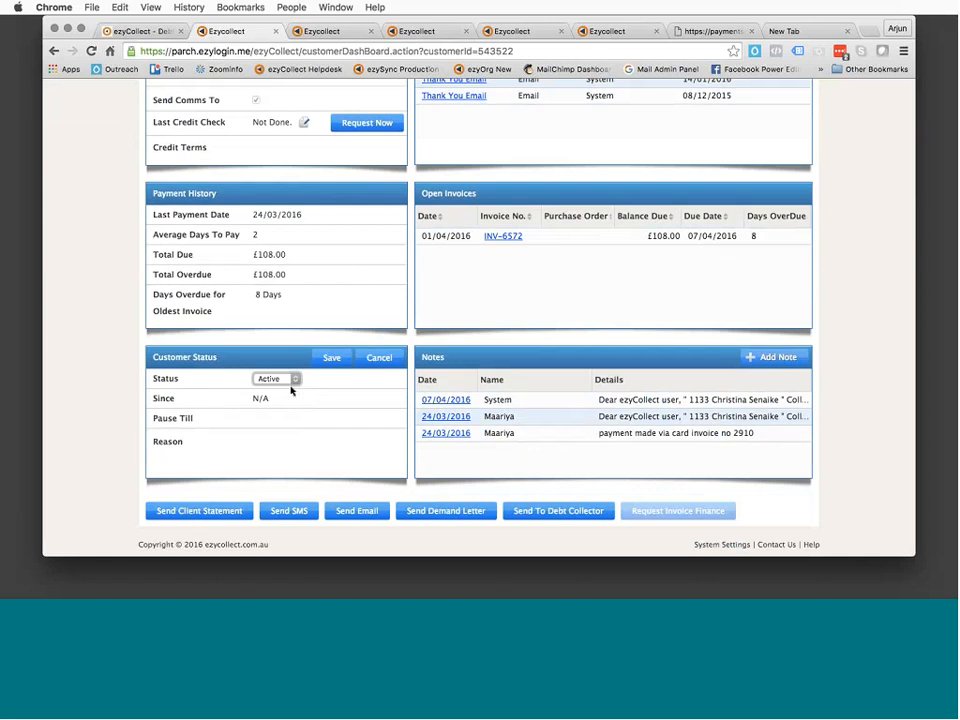
pyautogui.click(291, 389)
pyautogui.click(388, 418)
pyautogui.click(365, 373)
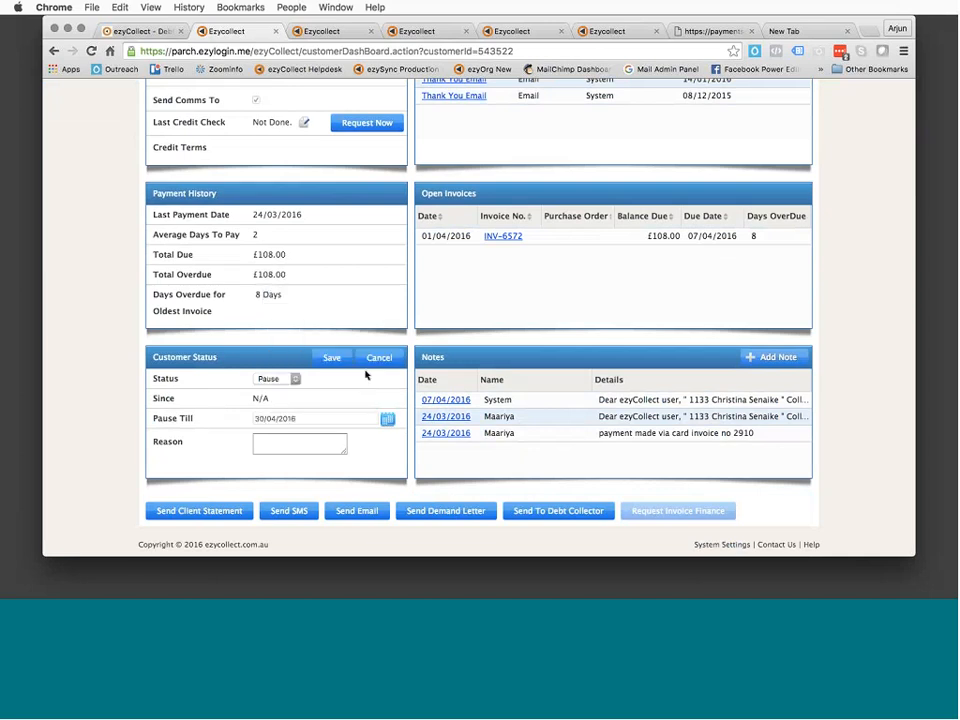
pyautogui.click(306, 441)
pyautogui.write('hjhghjgngf')
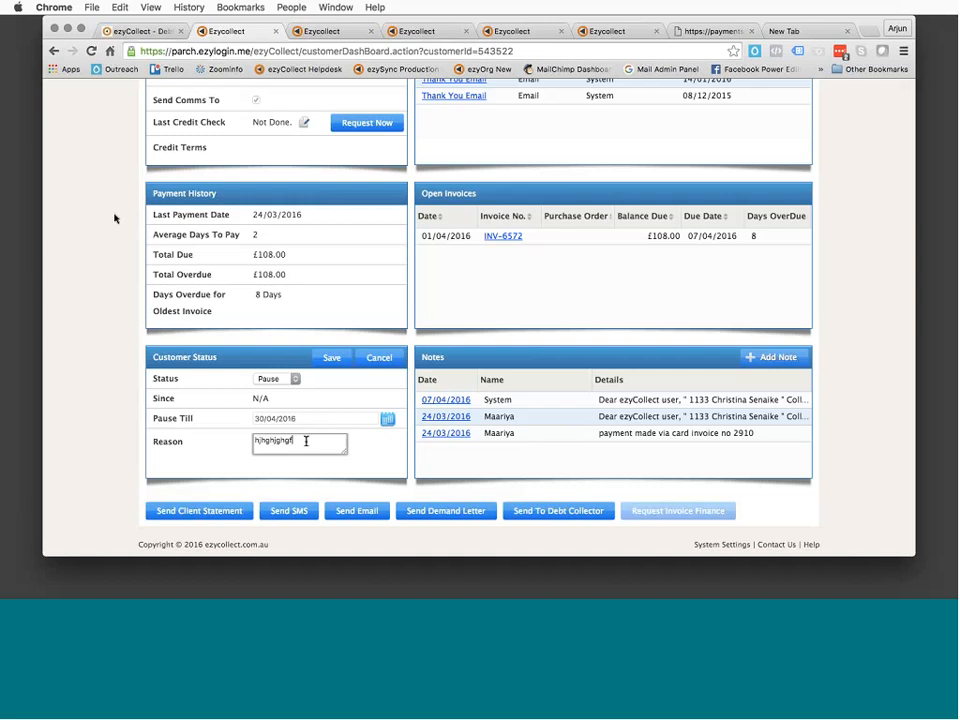
# Examine the Demand Letter and Debt Collector stages at the end of the customer's communications timeline
pyautogui.scroll(5, 113, 214)
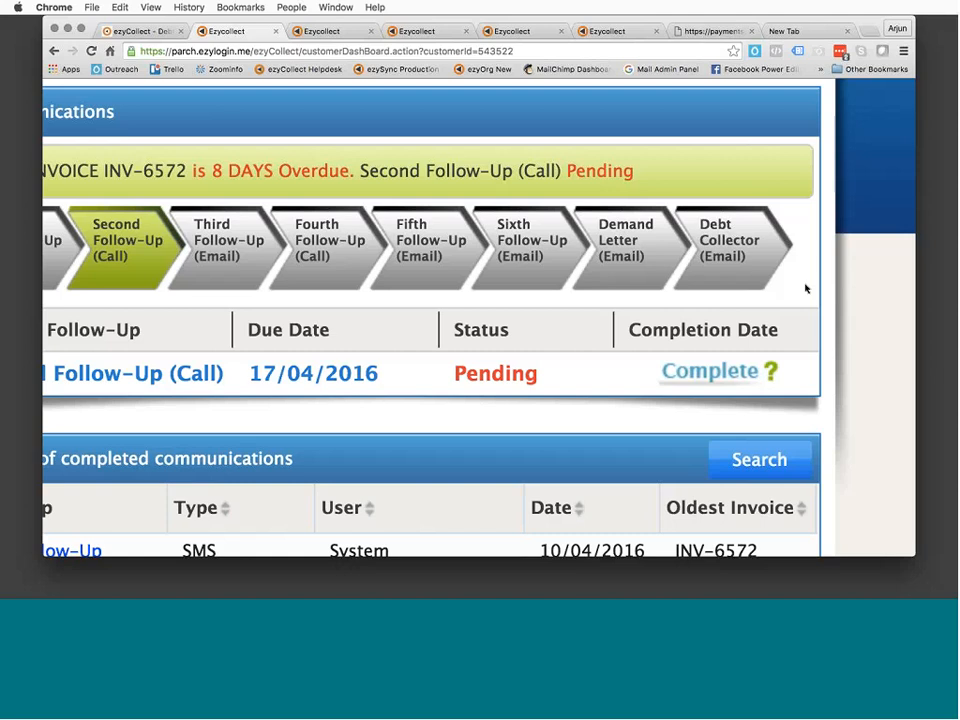
pyautogui.tripleClick(631, 233)
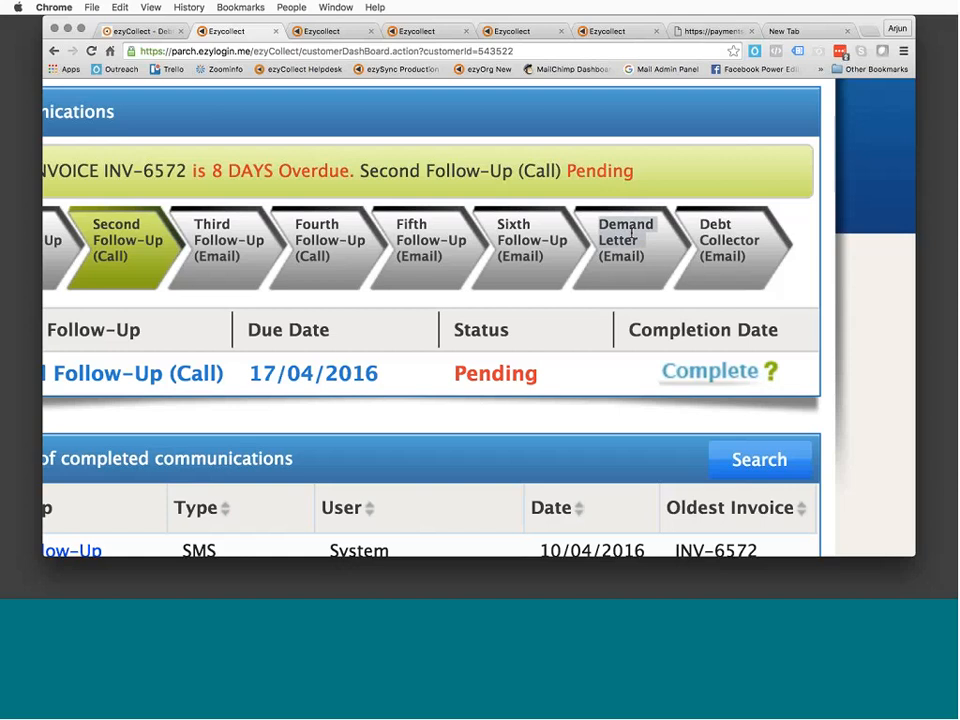
pyautogui.tripleClick(731, 233)
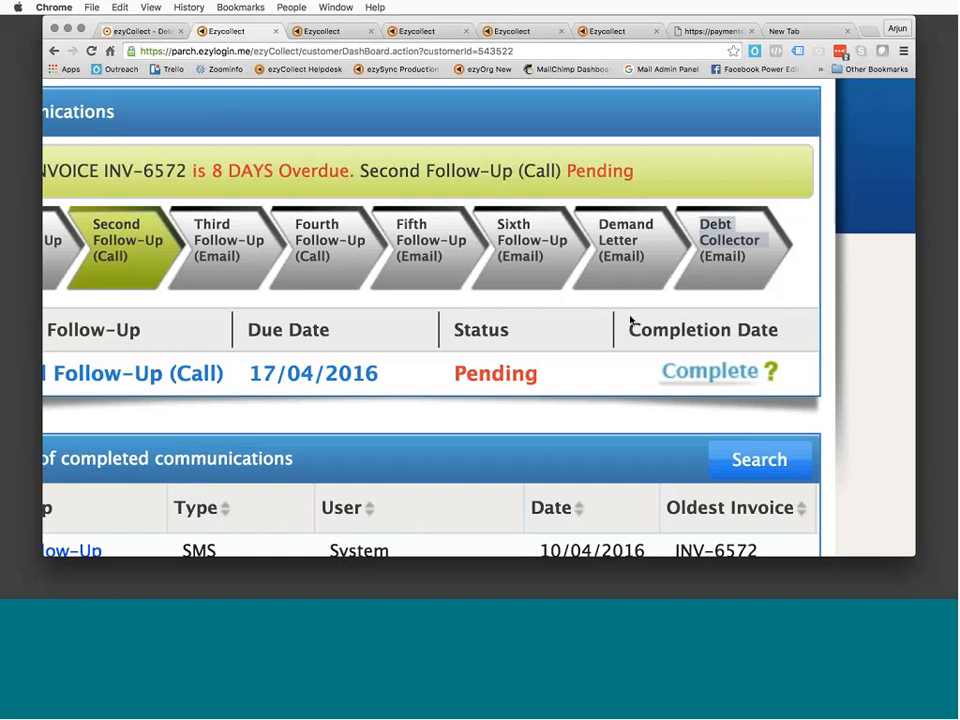
pyautogui.click(623, 264)
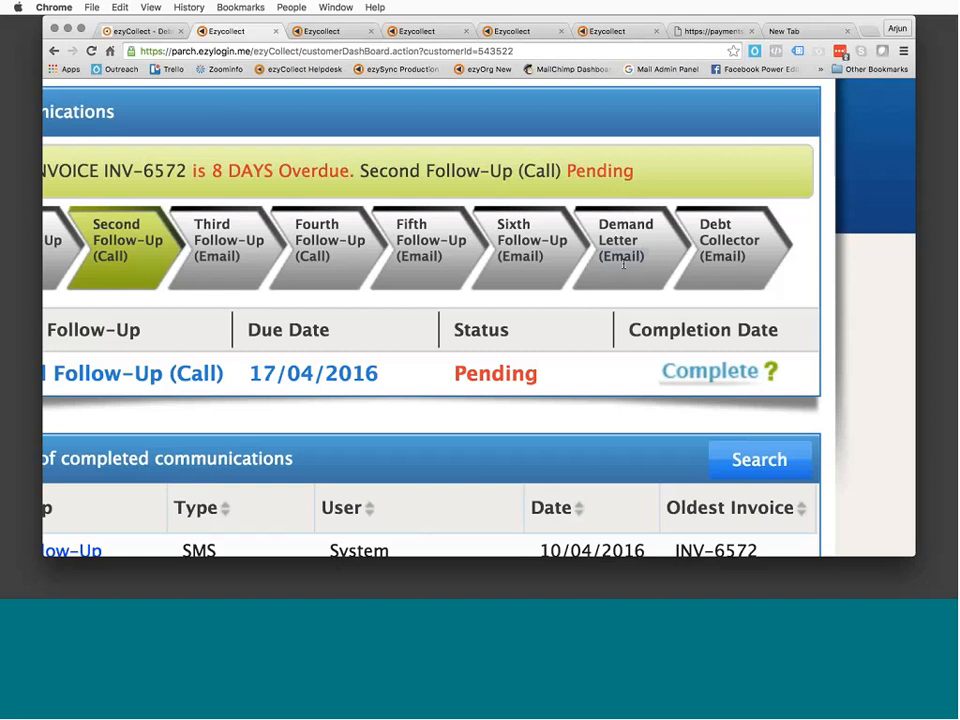
# Review the customer's manual actions for sending a statement, SMS, email, demand letter or debt collector referral
pyautogui.scroll(-5, 623, 264)
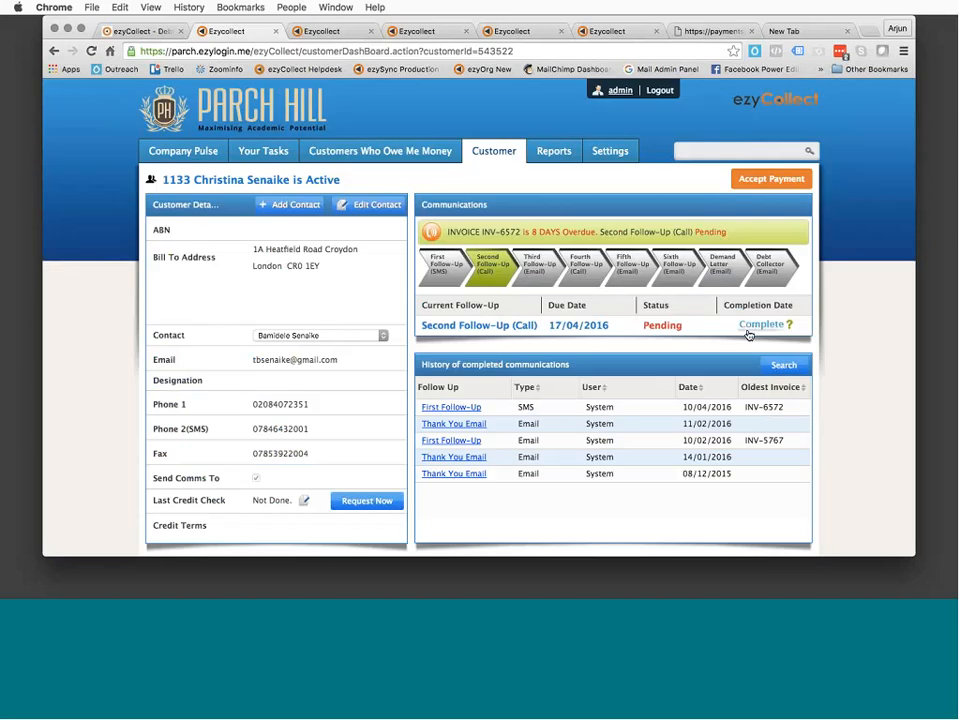
pyautogui.scroll(-5, 853, 390)
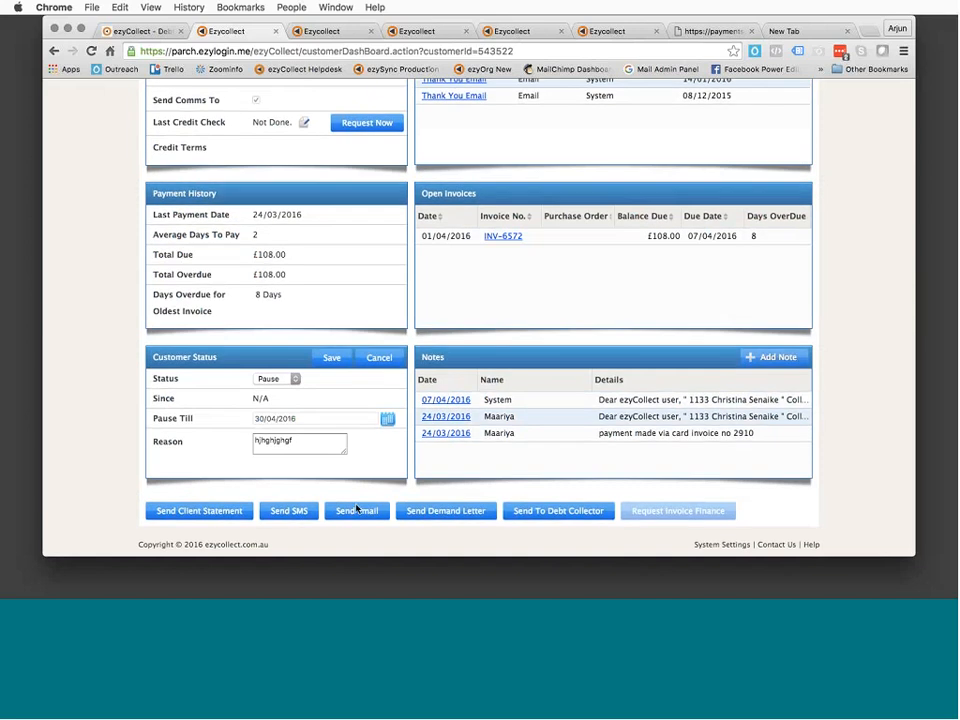
pyautogui.scroll(3, 364, 510)
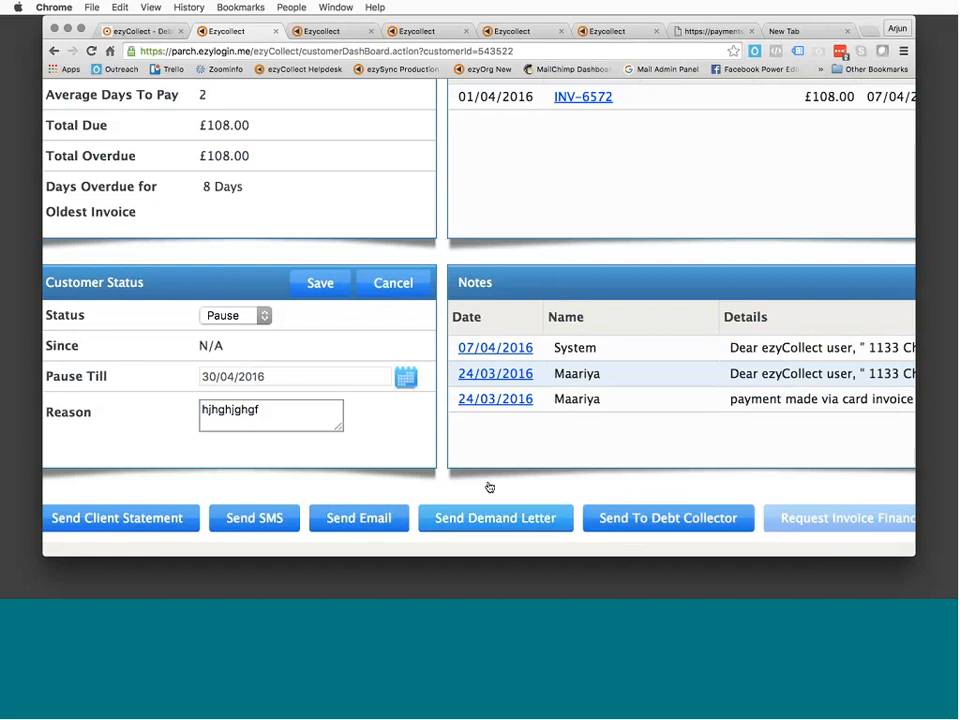
# Review the customer's payment history, open invoice, notes and completed communications on the customer dashboard
pyautogui.press('super+minus')
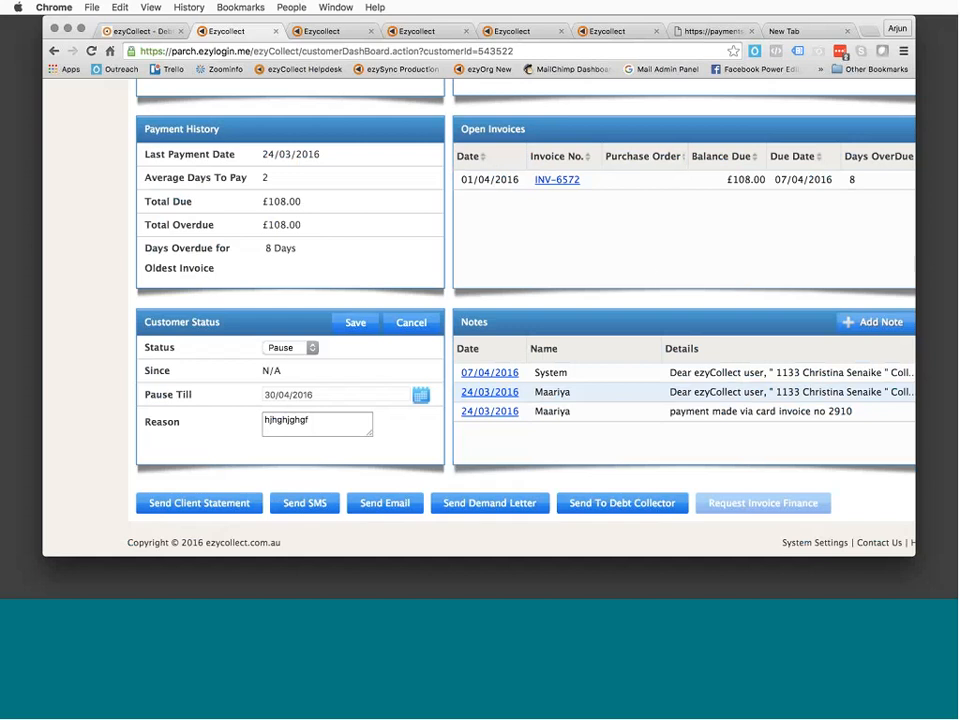
pyautogui.press('super+minus')
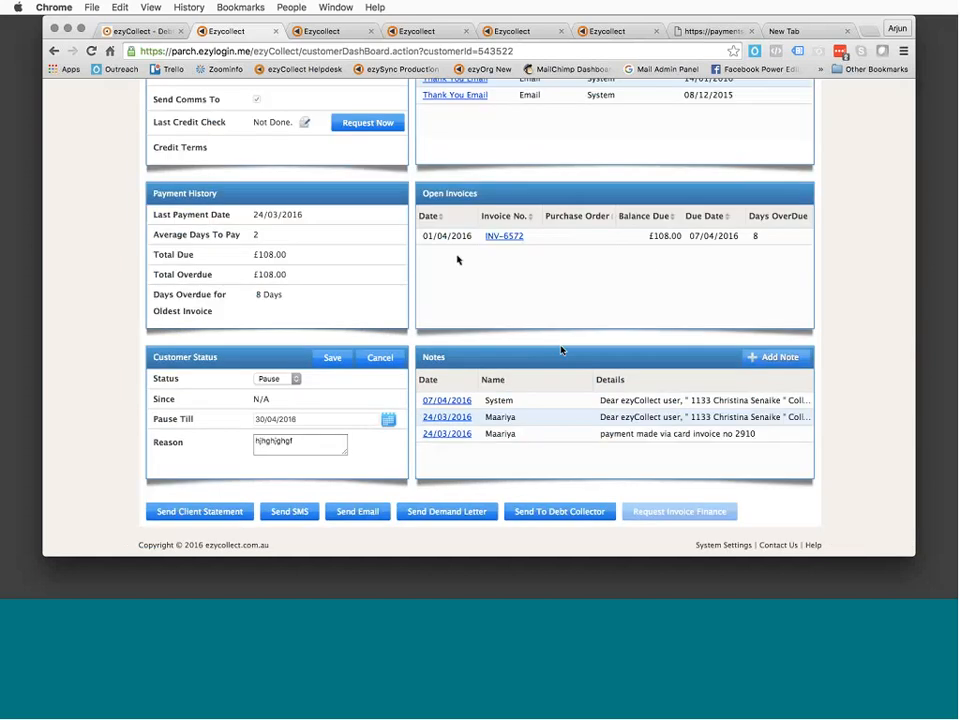
pyautogui.scroll(3, 814, 270)
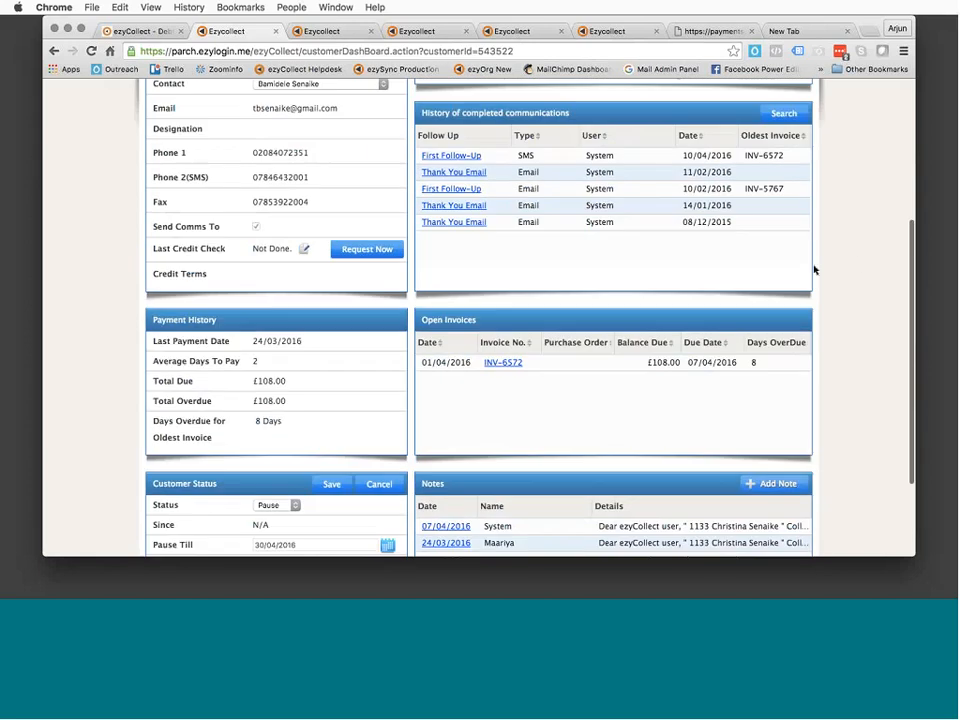
pyautogui.scroll(2, 857, 264)
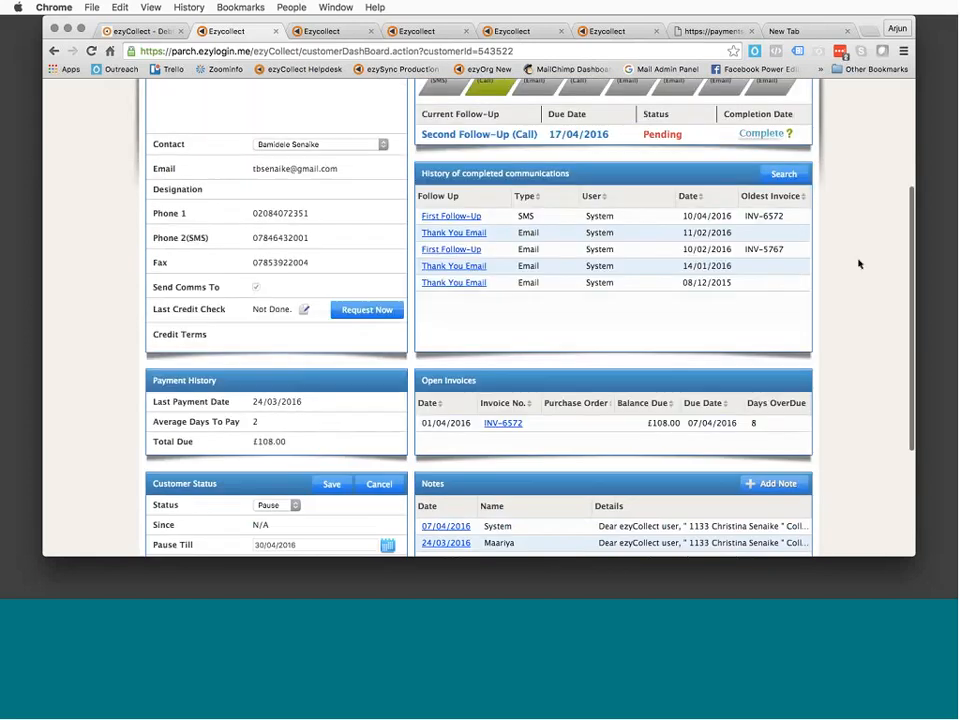
pyautogui.scroll(-3, 857, 264)
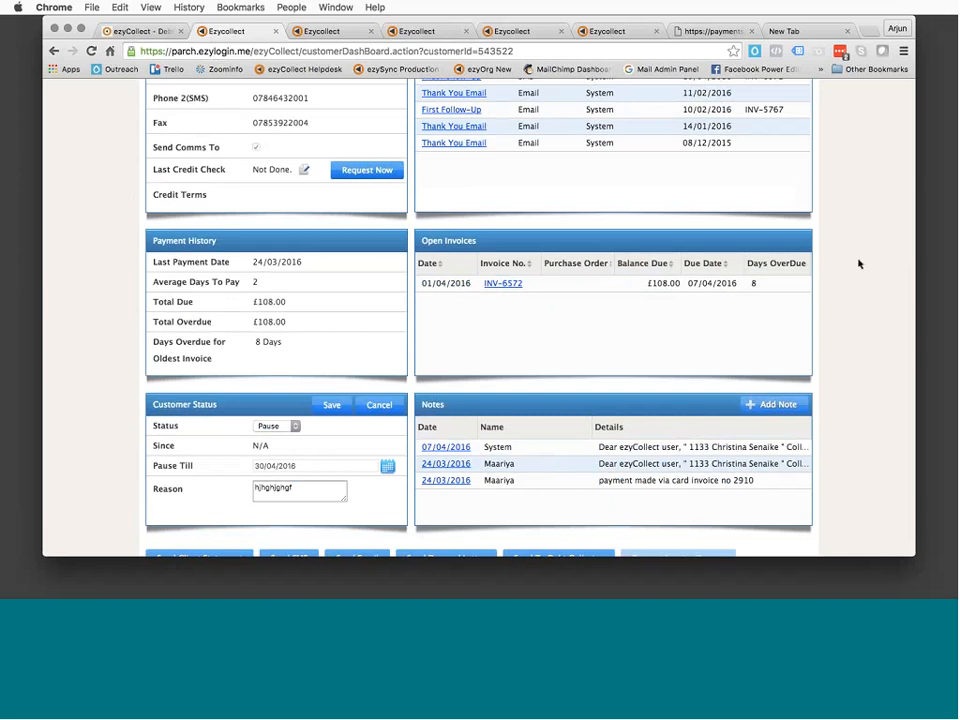
pyautogui.scroll(10, 858, 264)
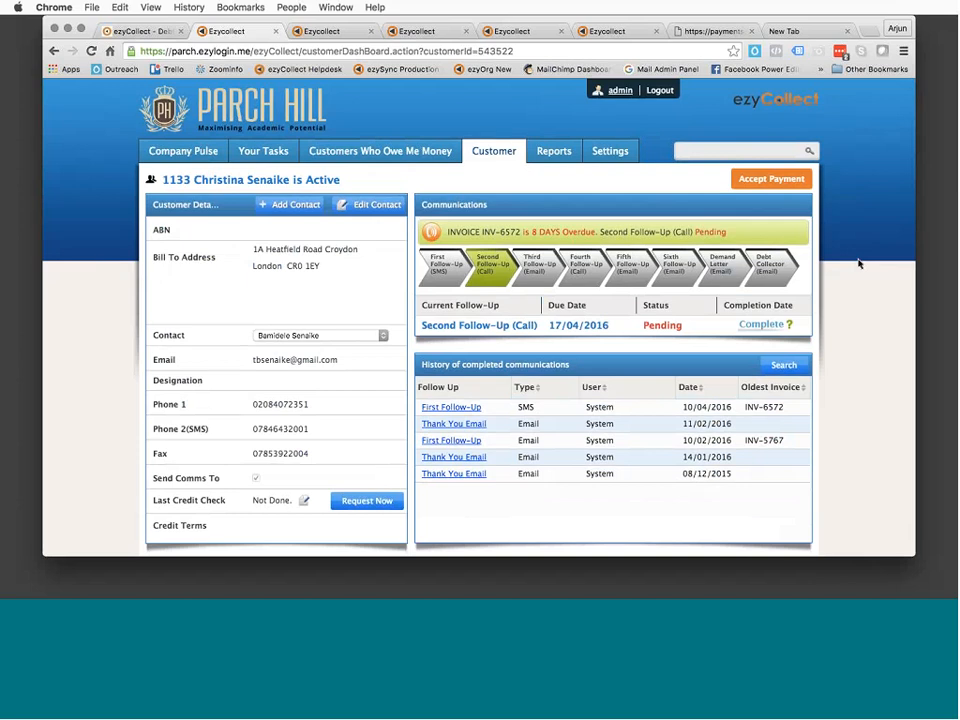
# Review the default communication rules in the settings, covering the monthly client statement, its statement day and the thank-you email for payment
pyautogui.click(618, 152)
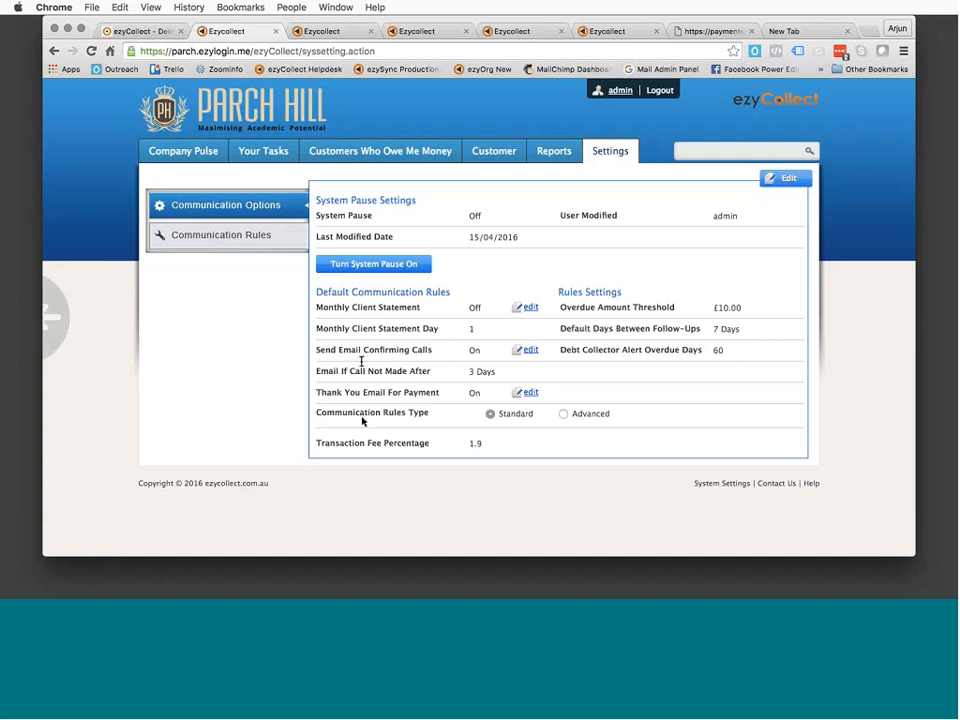
pyautogui.scroll(5, 361, 362)
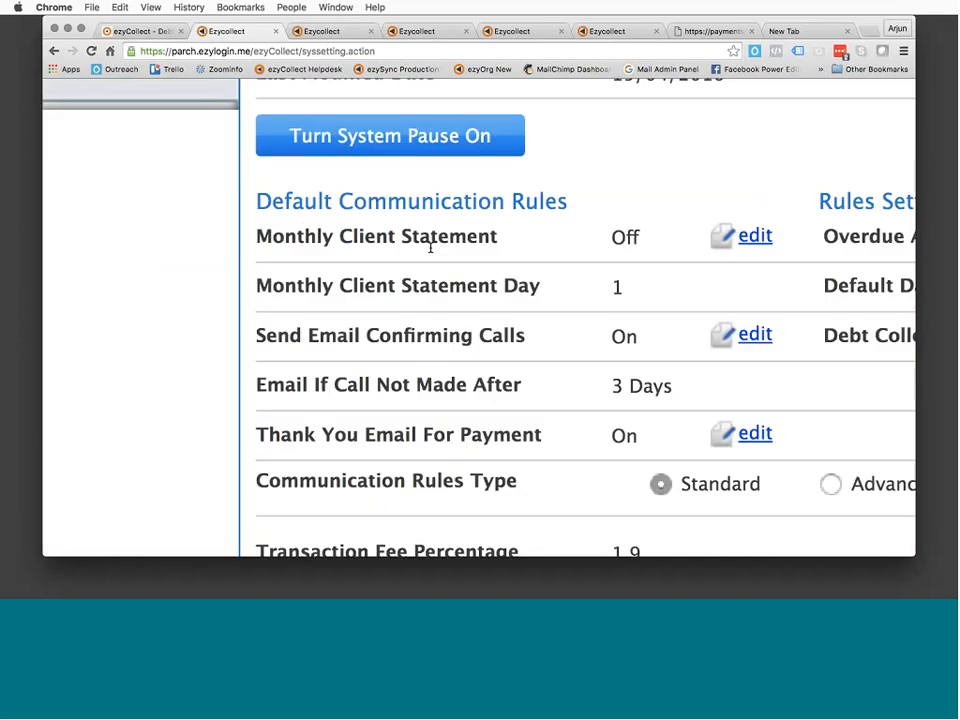
pyautogui.scroll(-1, 428, 244)
pyautogui.doubleClick(422, 216)
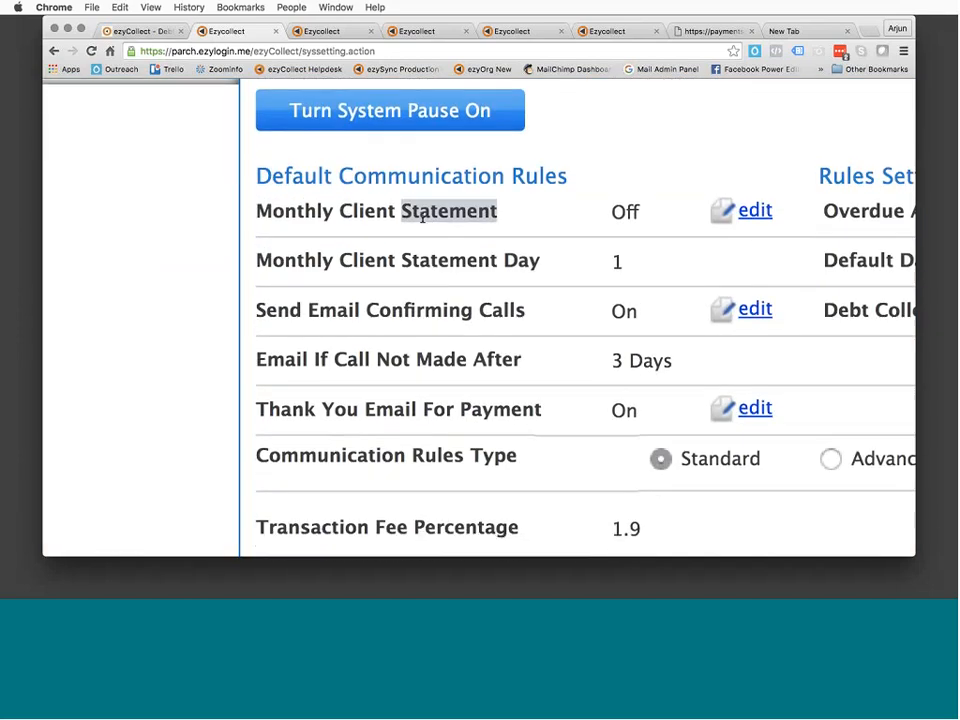
pyautogui.tripleClick(422, 217)
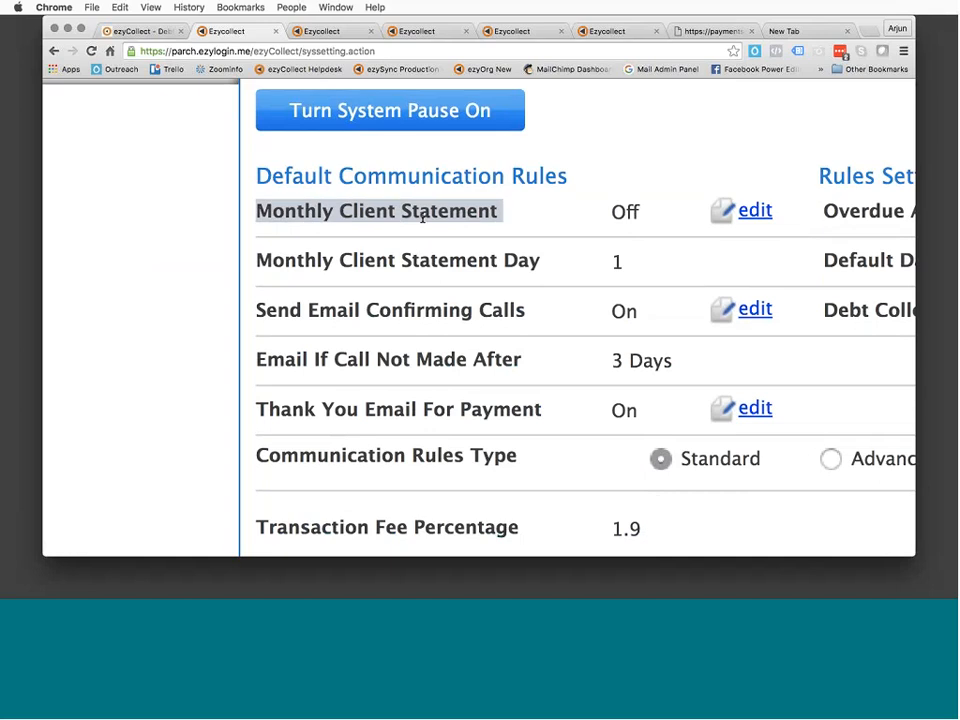
pyautogui.click(619, 263)
pyautogui.doubleClick(619, 263)
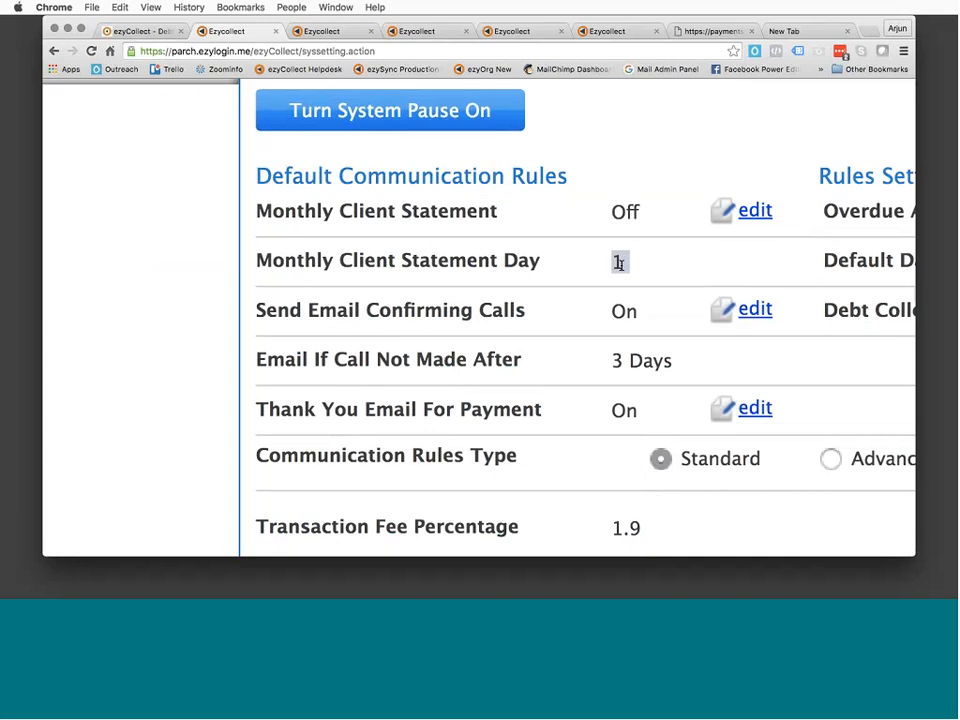
pyautogui.moveTo(257, 409); pyautogui.dragTo(542, 433)
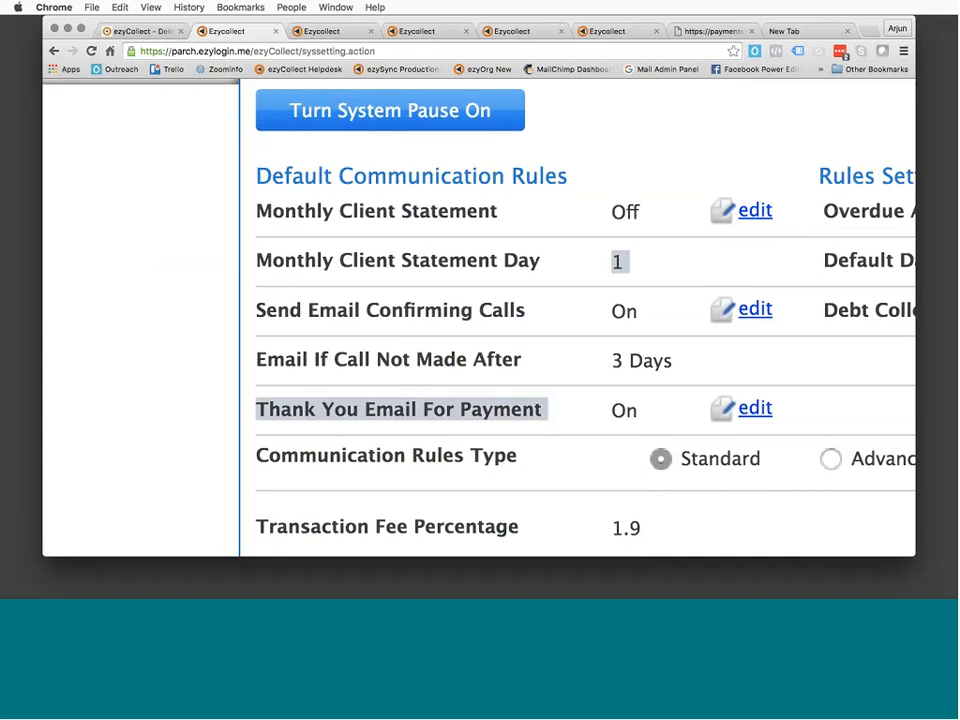
pyautogui.doubleClick(631, 411)
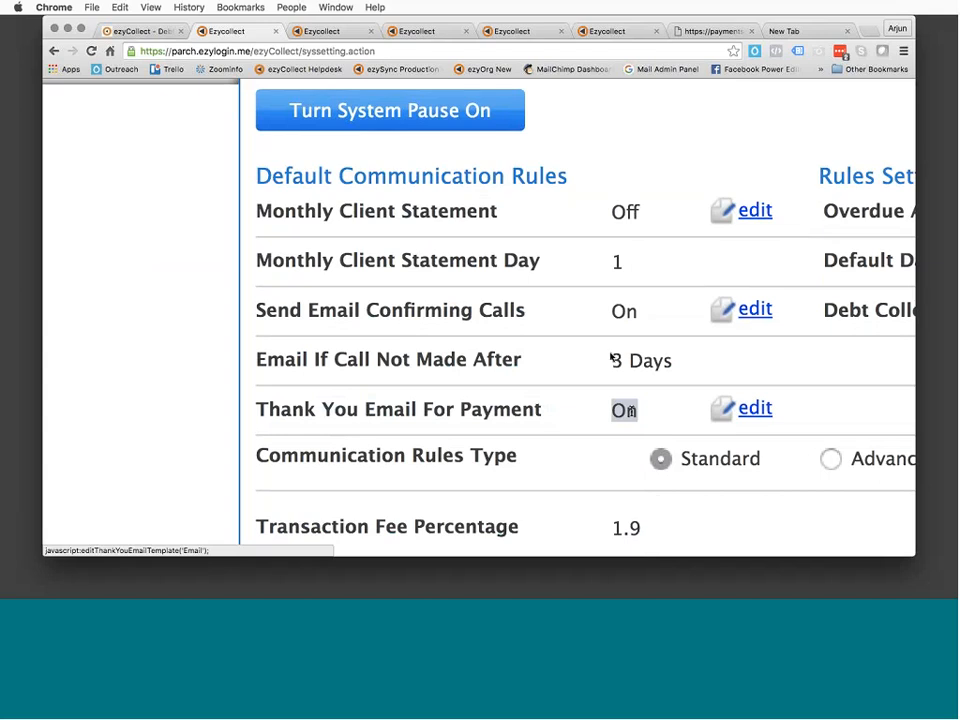
# Inspect the Thank You Email template's wording, including its greeting, and dismiss it without saving
pyautogui.click(755, 408)
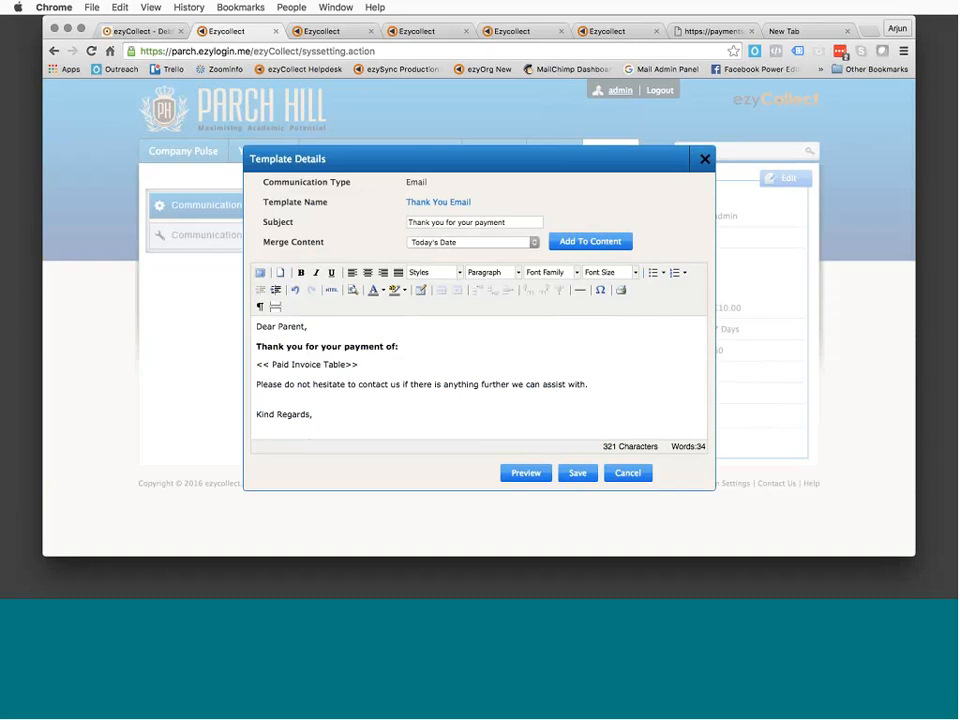
pyautogui.tripleClick(278, 327)
pyautogui.click(699, 158)
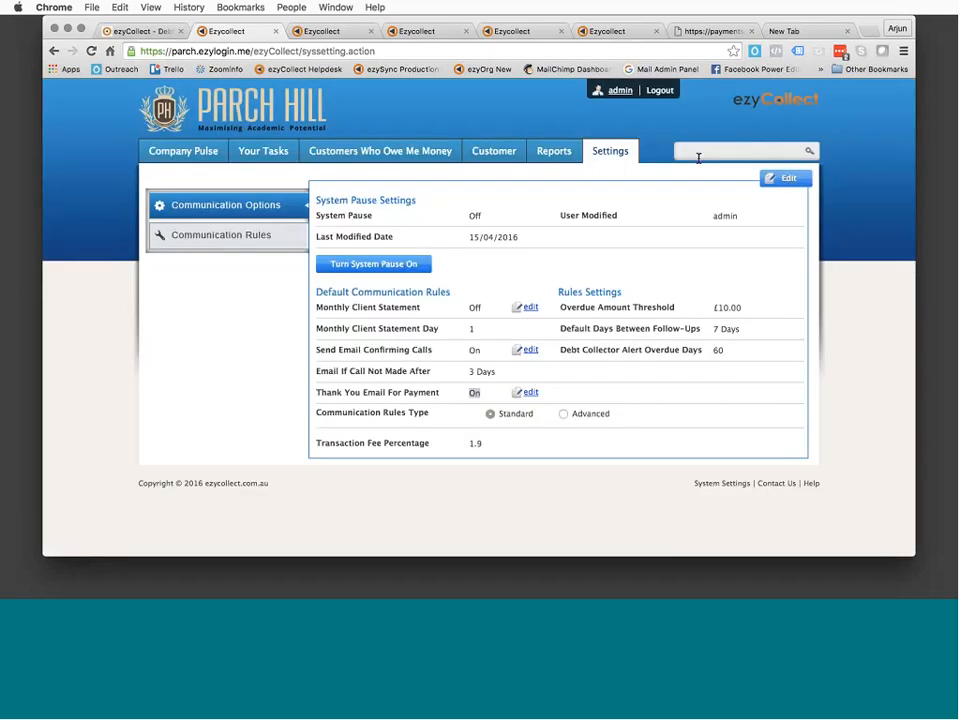
# Set an advanced filter on the customers who owe money for time overdue greater than 90 days
pyautogui.click(381, 153)
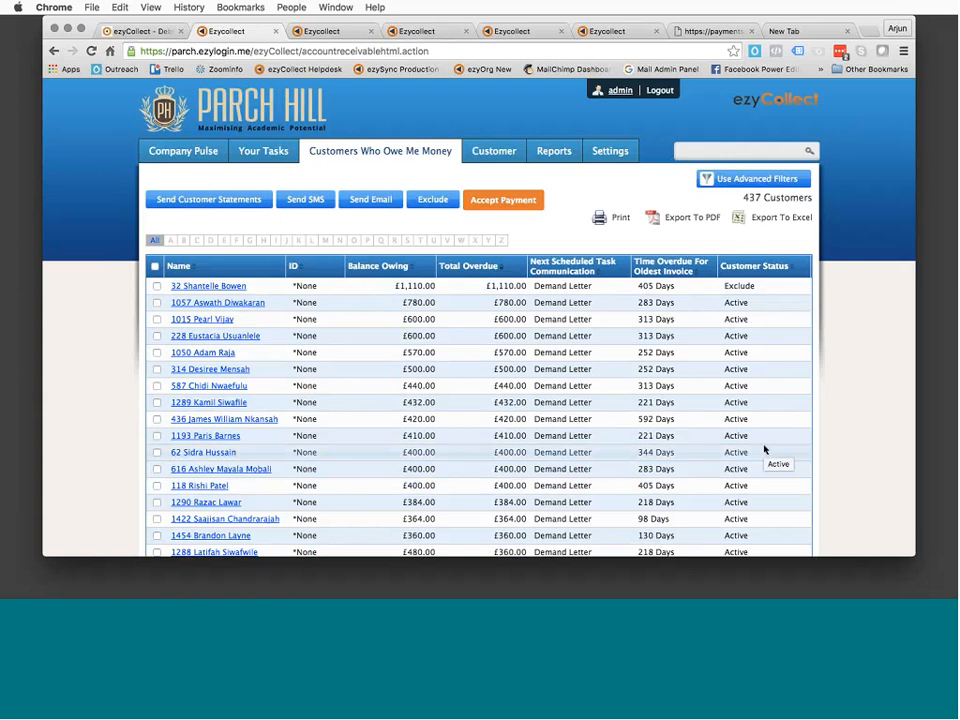
pyautogui.click(753, 180)
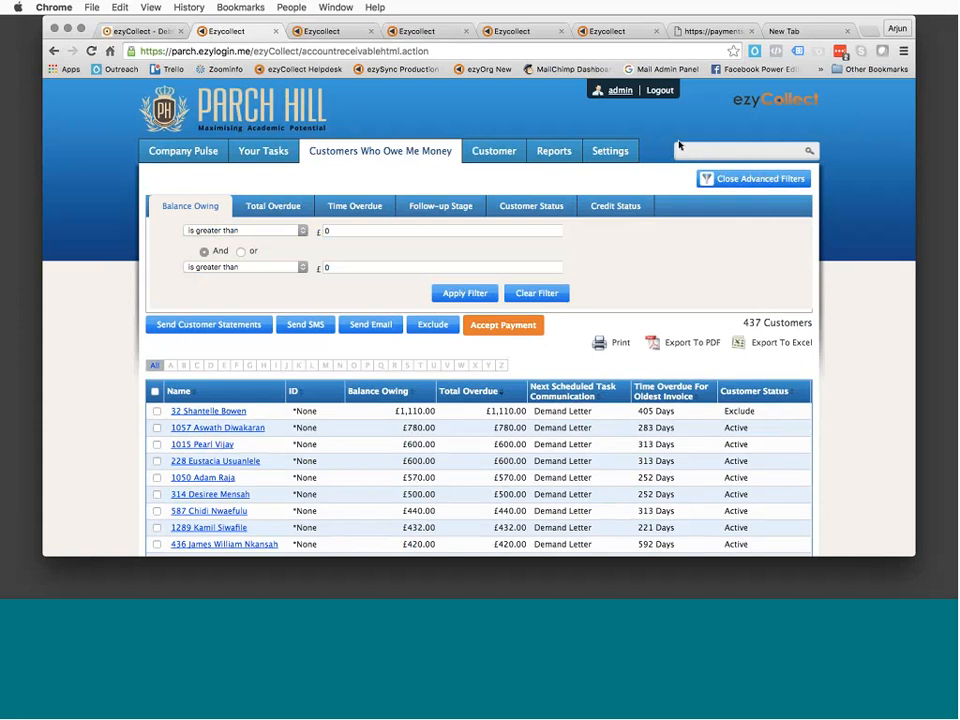
pyautogui.click(371, 208)
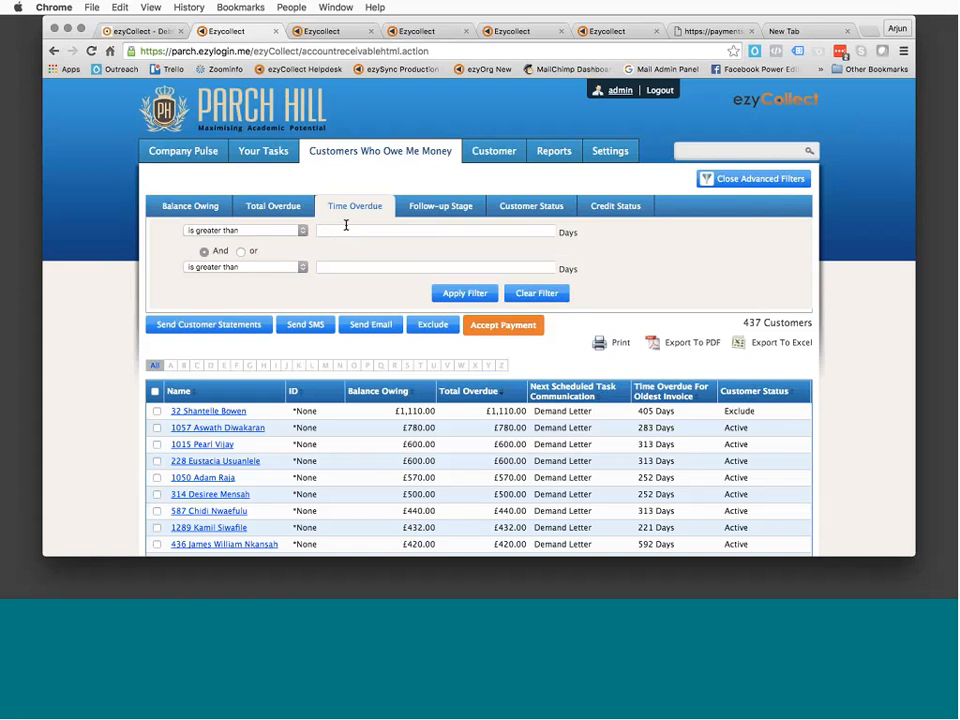
pyautogui.click(346, 228)
pyautogui.write('90')
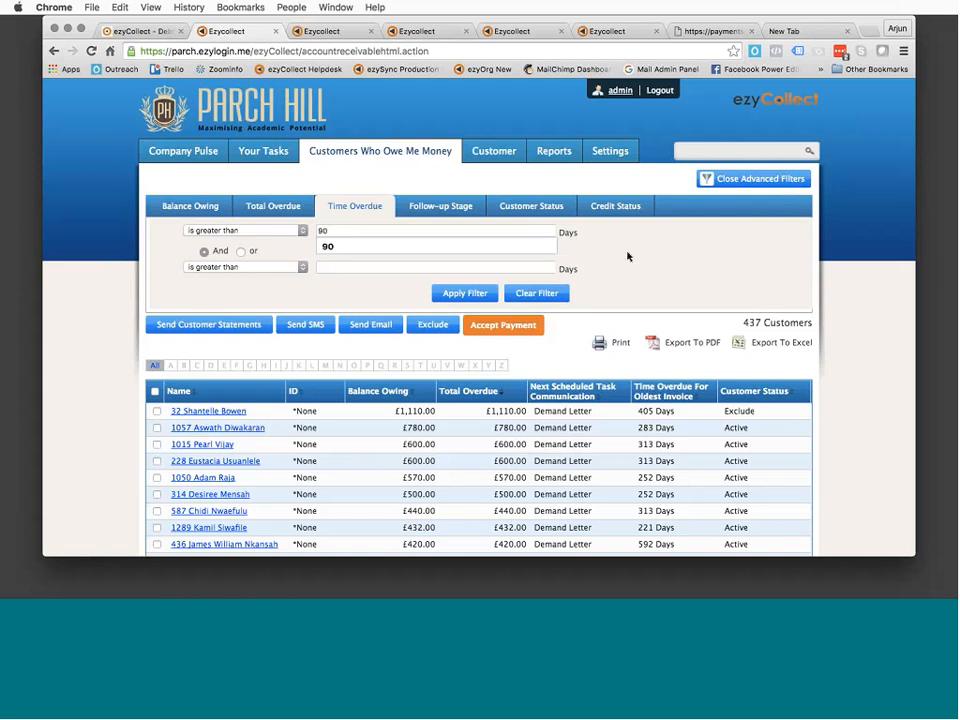
# Add a Balance Owing filter condition of less than £500
pyautogui.click(197, 205)
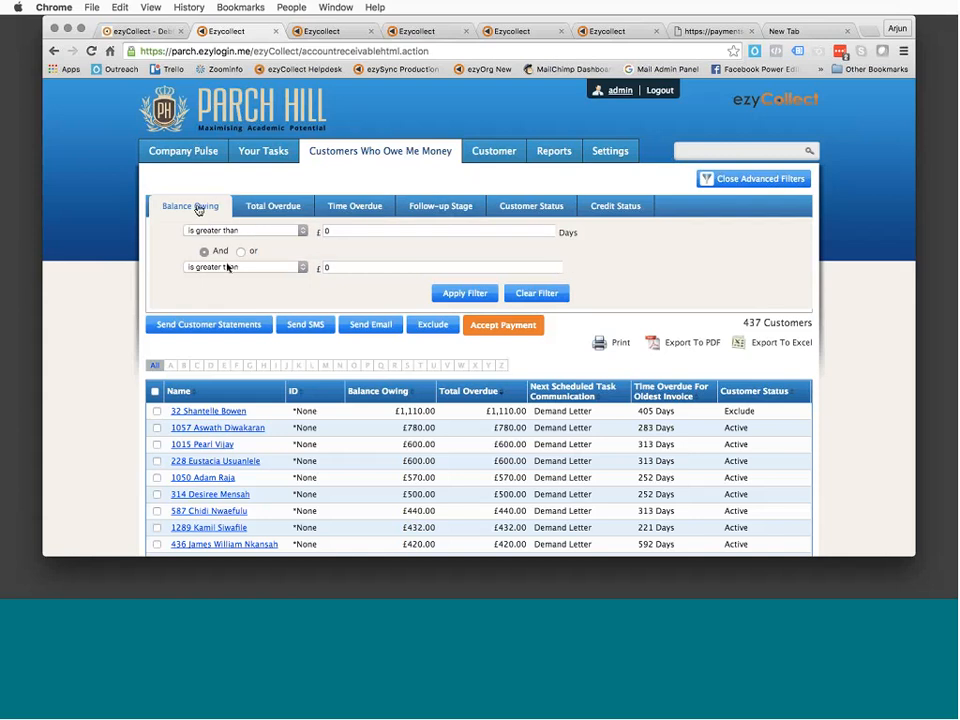
pyautogui.click(273, 231)
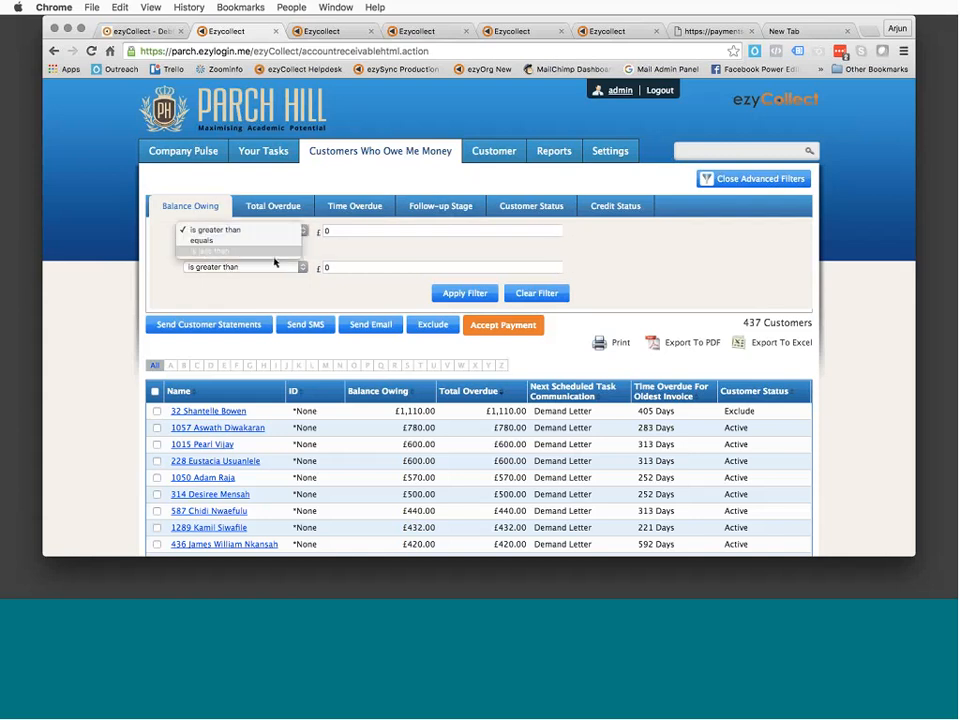
pyautogui.click(347, 228)
pyautogui.click(361, 230)
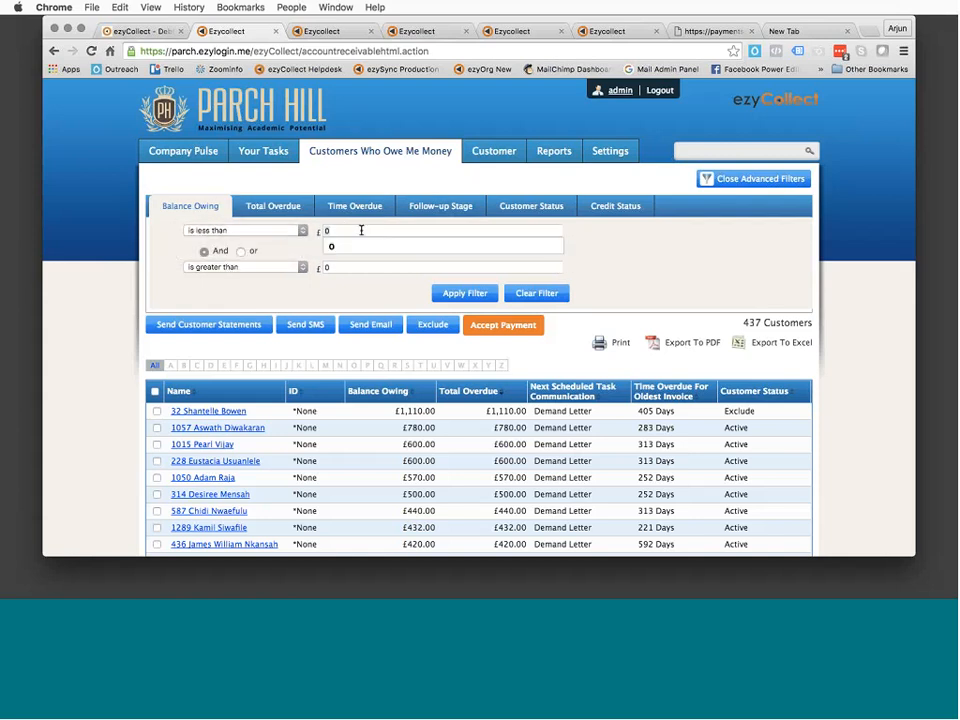
pyautogui.write('500')
# Check the follow-up stage options, include both Credit Hold and Not on Credit Hold customers, and apply the filter
pyautogui.click(440, 205)
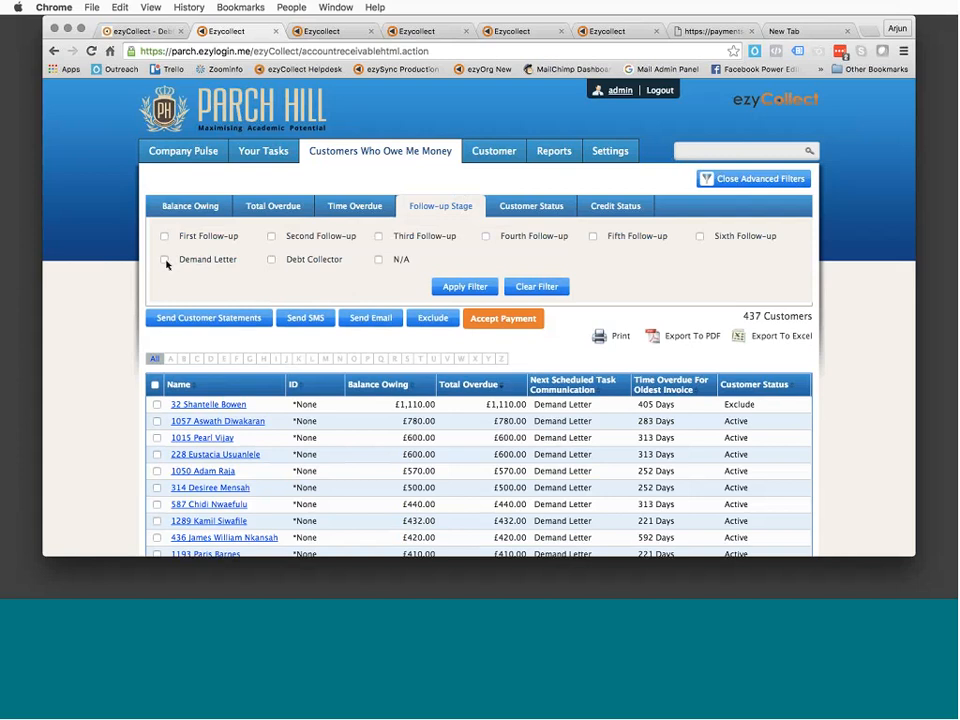
pyautogui.click(606, 206)
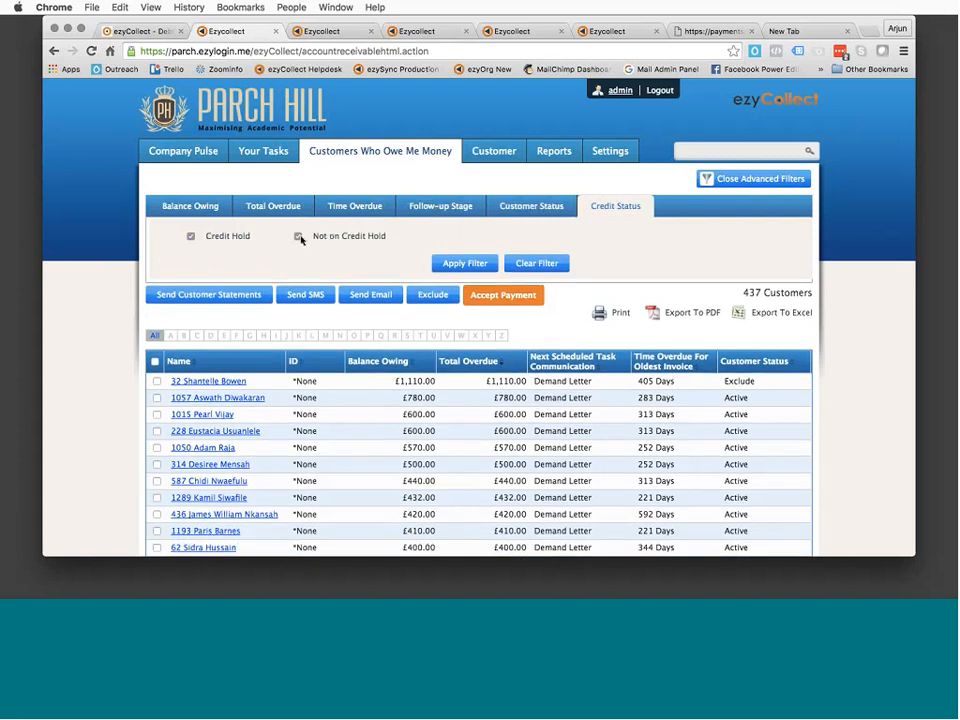
pyautogui.click(298, 237)
pyautogui.click(465, 263)
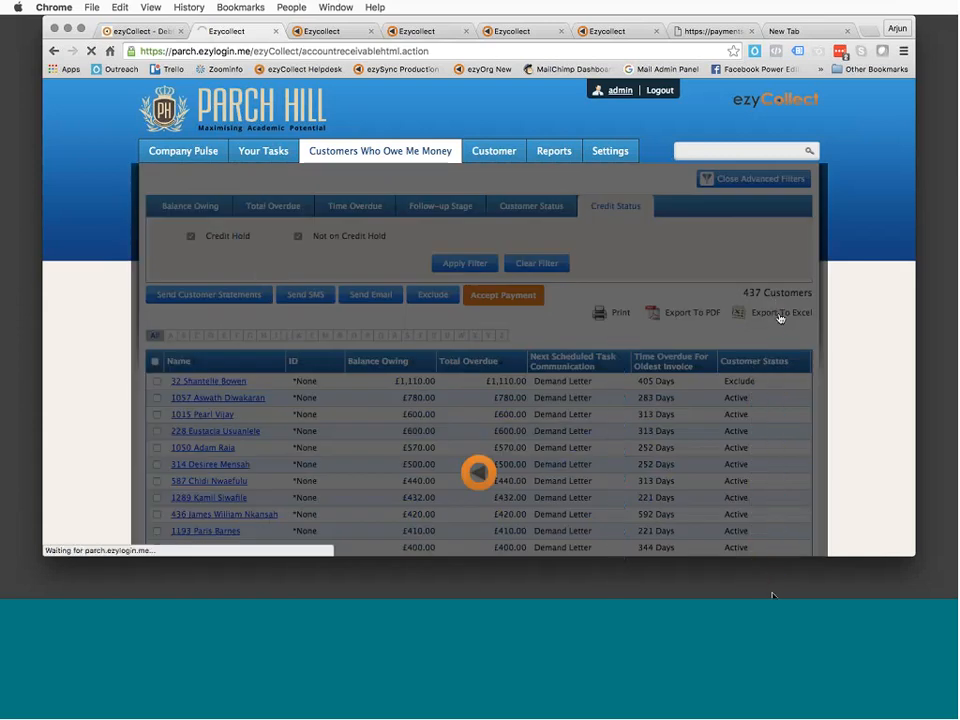
# Select all customers listed on the filtered page and start a bulk email to them
pyautogui.scroll(-3, 60, 456)
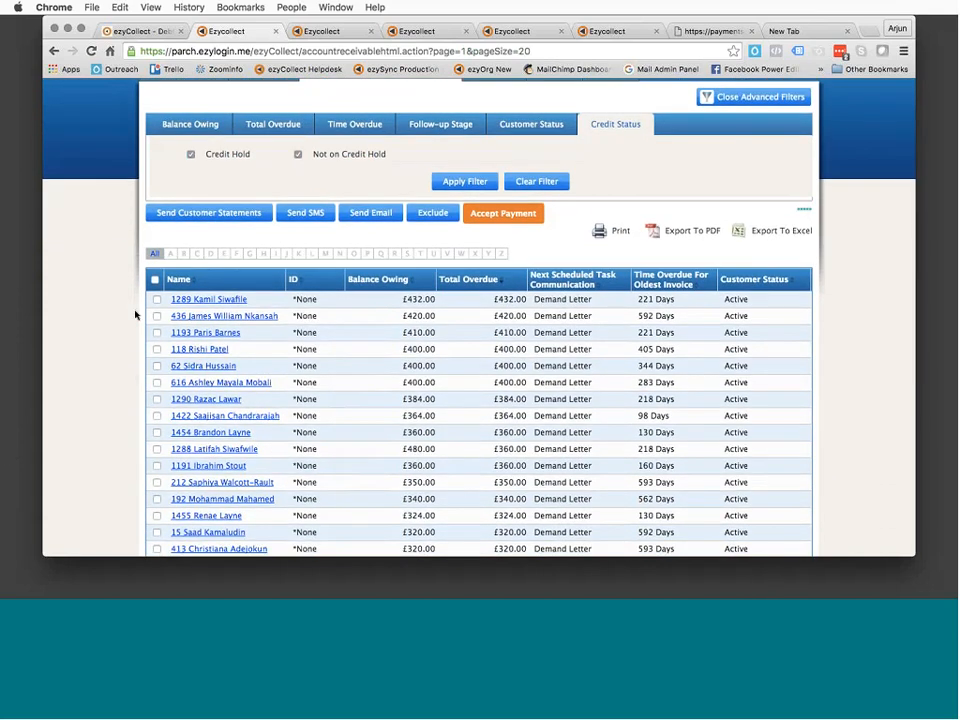
pyautogui.click(155, 280)
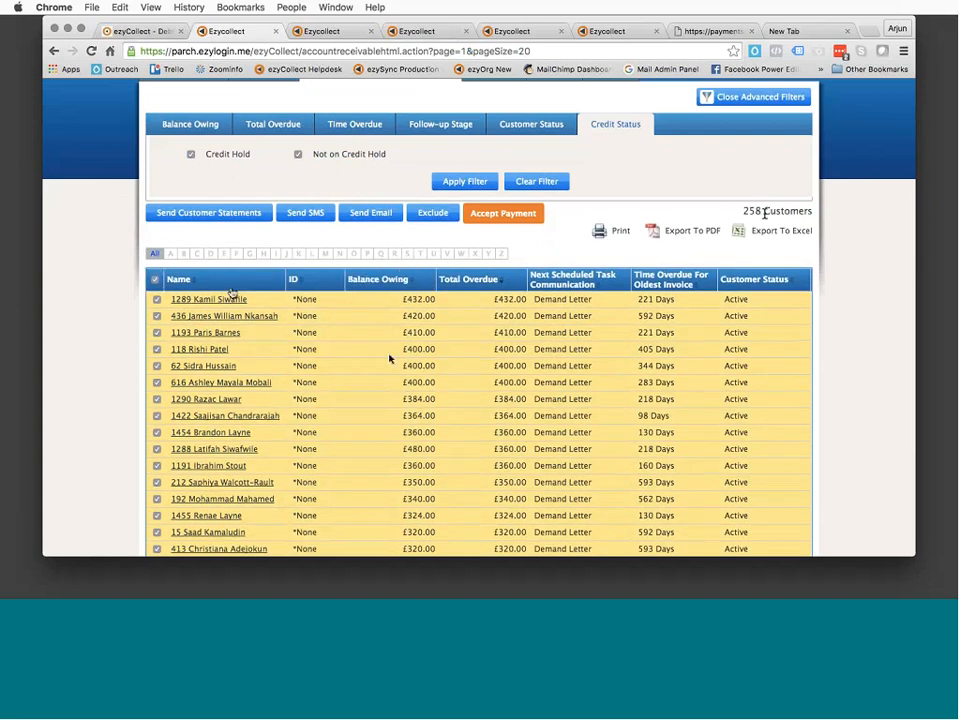
pyautogui.scroll(2, 390, 358)
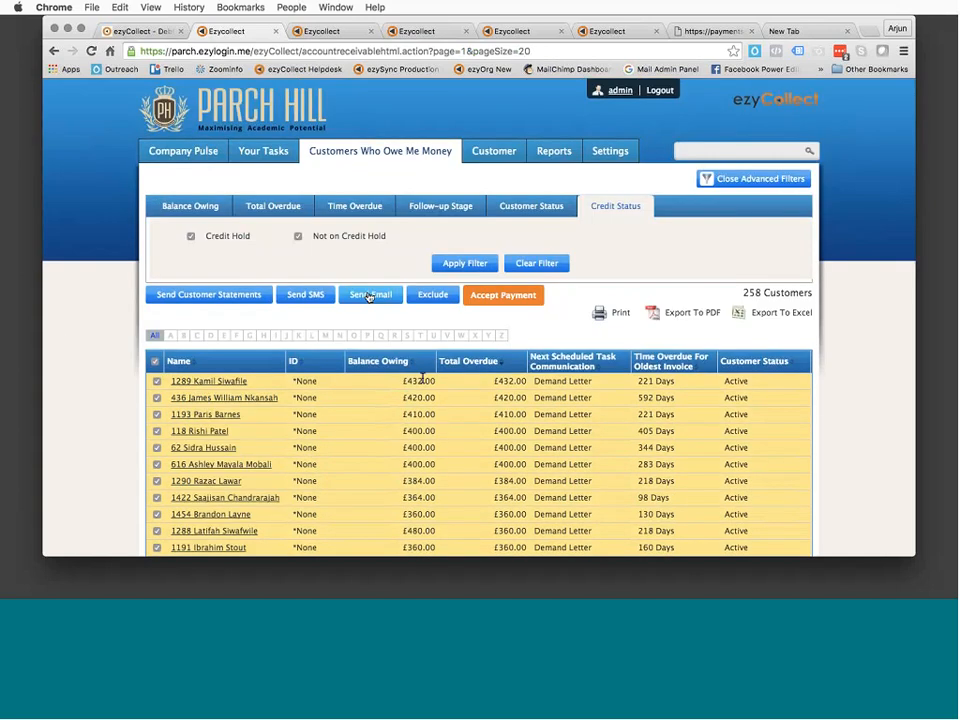
pyautogui.click(369, 296)
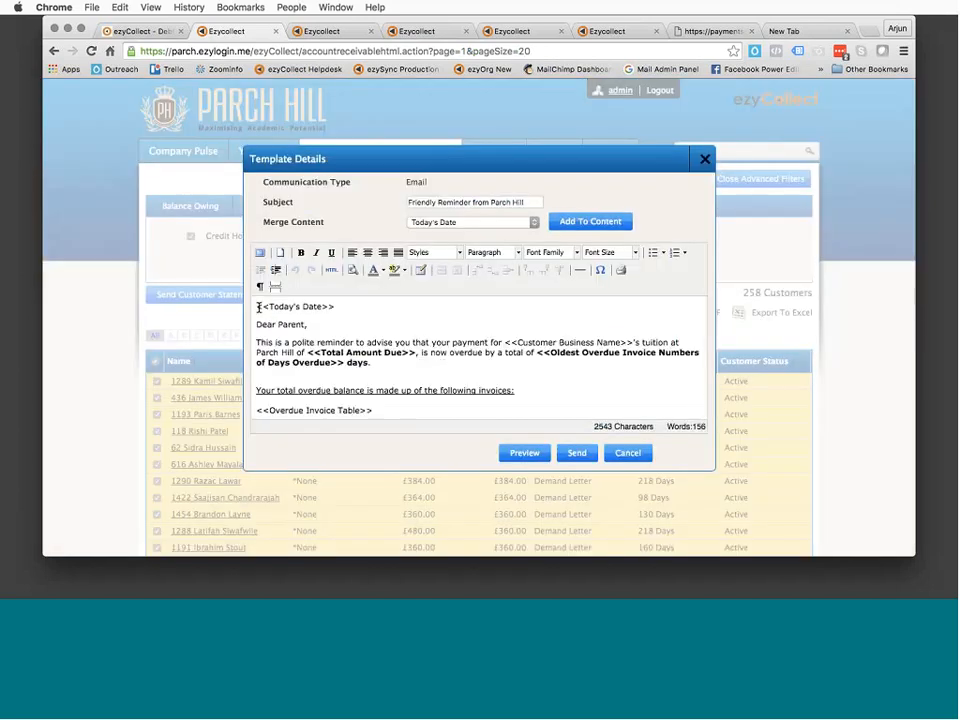
# Replace the Today's Date line in the email body with "** FINAL WARning **" and add placeholder text before the Dear Parent greeting
pyautogui.click(259, 307)
pyautogui.tripleClick(274, 308)
pyautogui.write('** FIN')
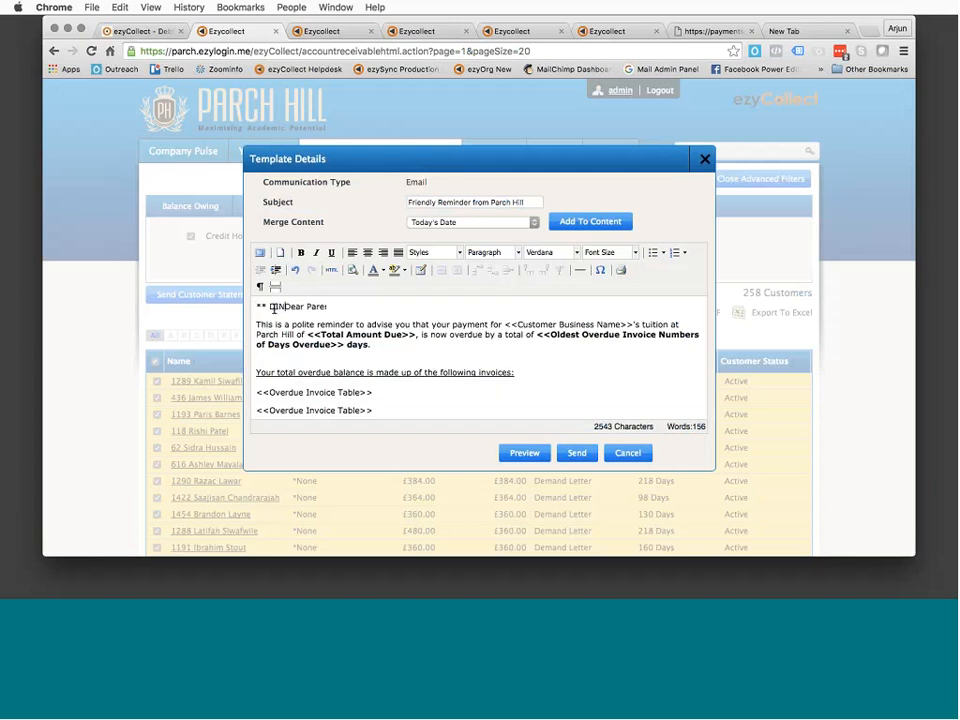
pyautogui.write('AL ')
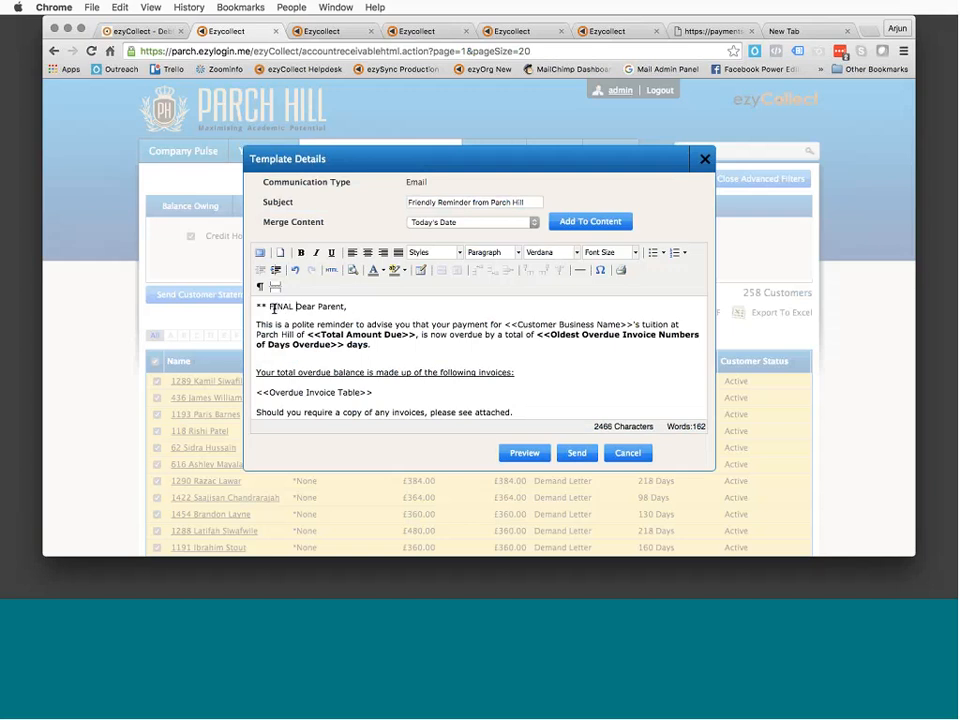
pyautogui.write('WARning **')
pyautogui.press('Return')
pyautogui.write('d')
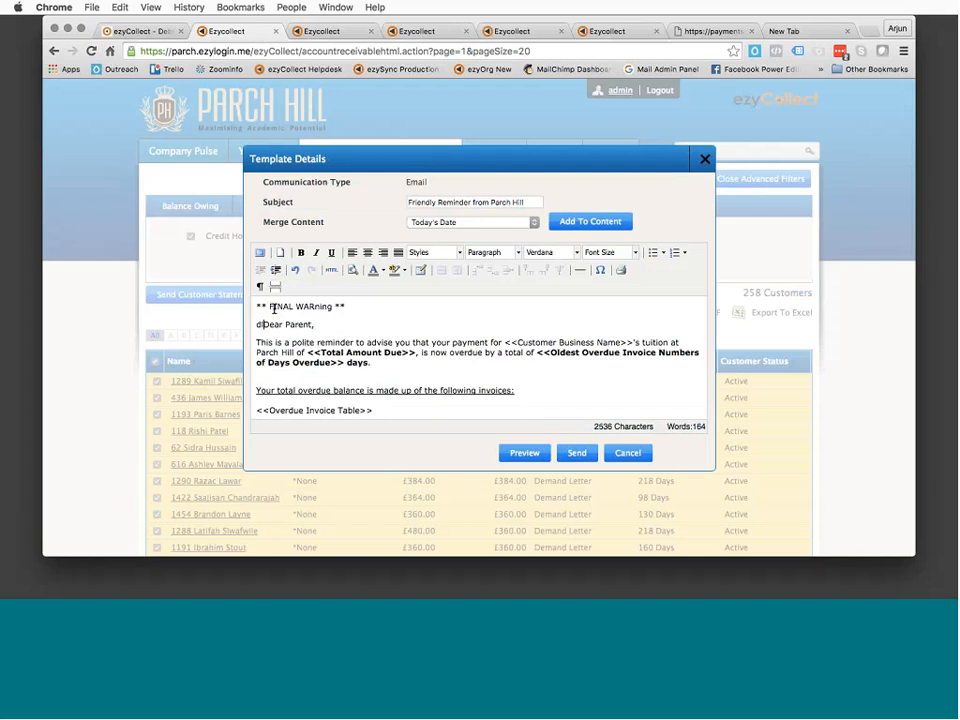
pyautogui.write('lhdghdkjfghfdkjg')
pyautogui.press('Return')
pyautogui.write('ddg')
# Review the available merge fields and the rest of the reminder email down to the Pay Now placeholder
pyautogui.scroll(-5, 420, 340)
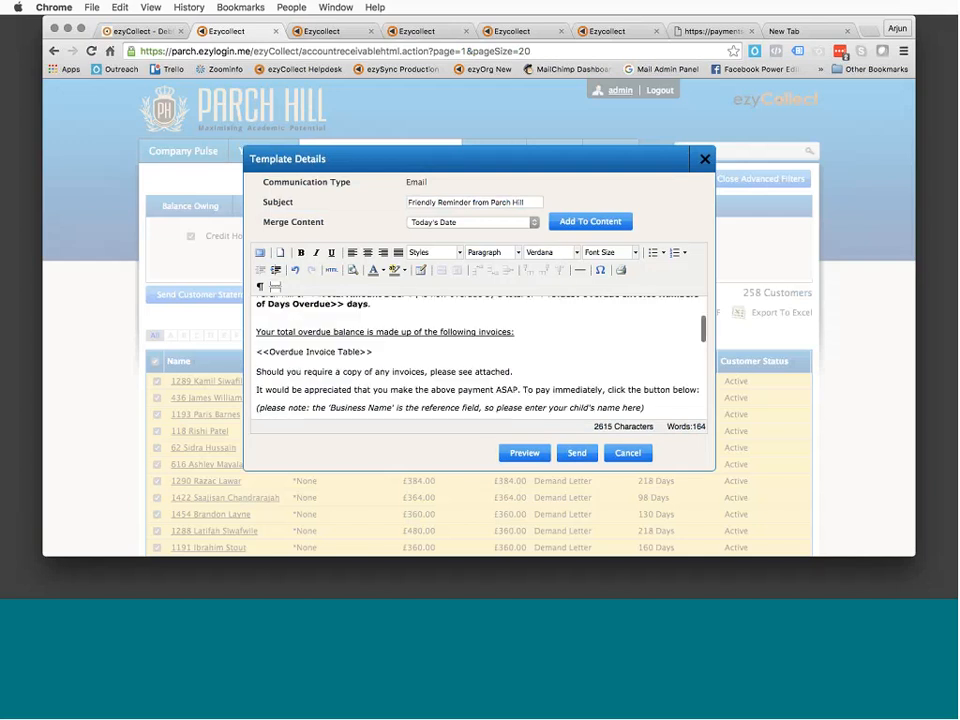
pyautogui.click(473, 222)
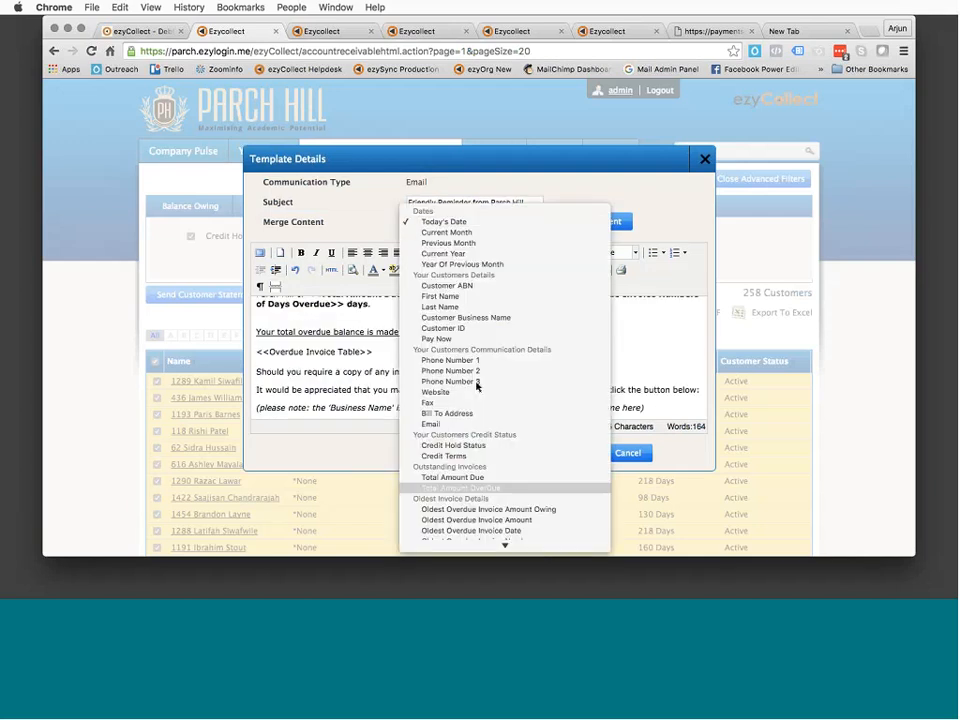
pyautogui.press('Escape')
pyautogui.scroll(-2, 549, 343)
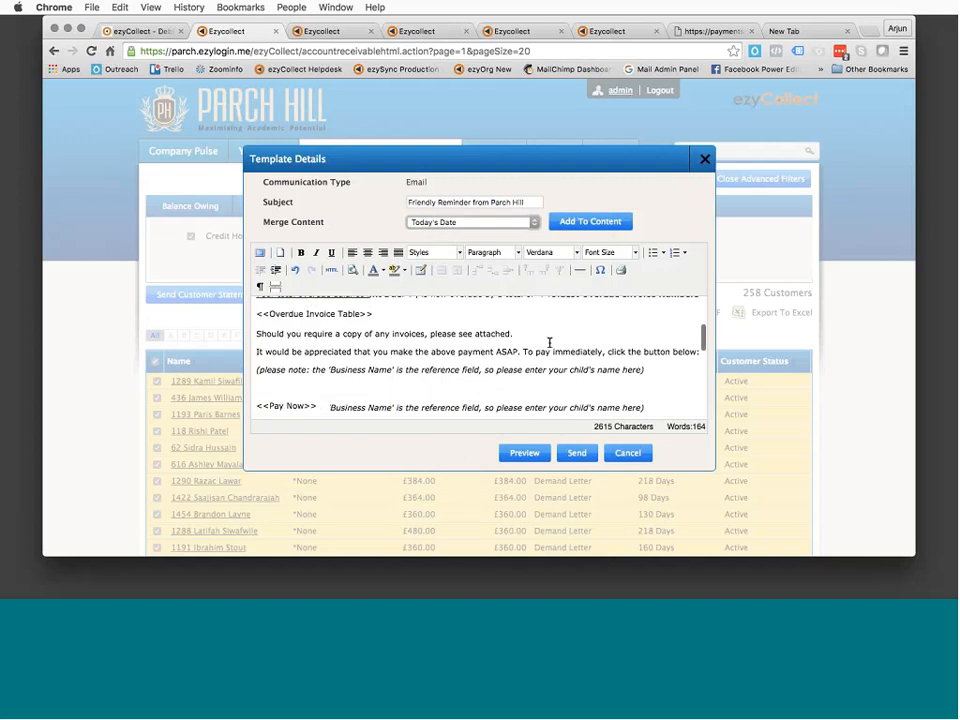
# Preview the merged reminder email from the invoice table to the signature, and close the preview and the email editor without sending
pyautogui.click(523, 455)
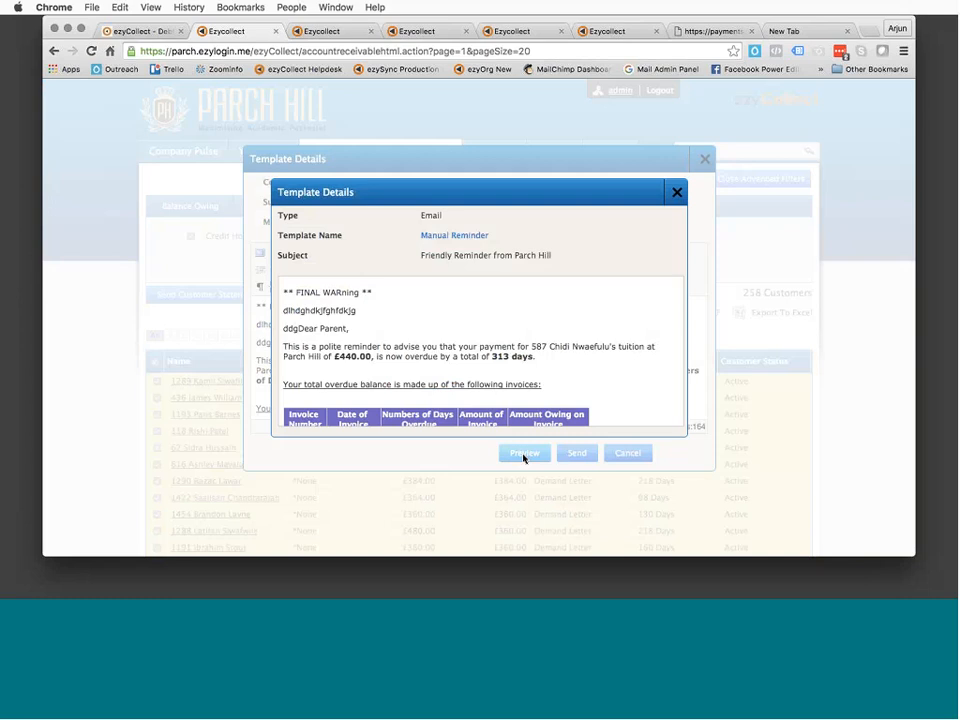
pyautogui.scroll(-5, 561, 364)
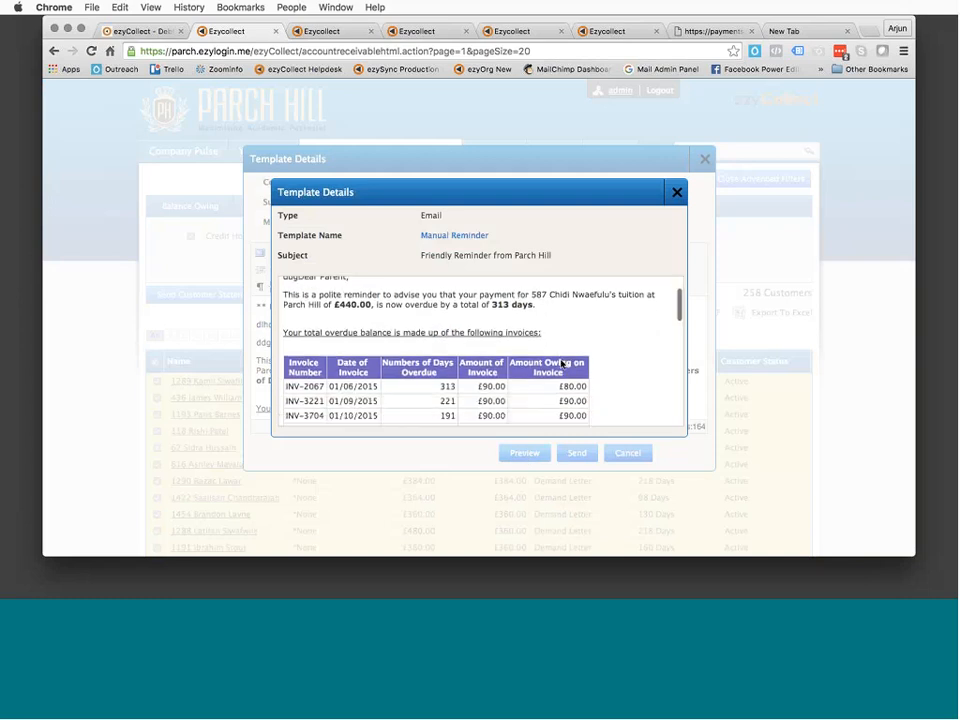
pyautogui.scroll(-10, 561, 364)
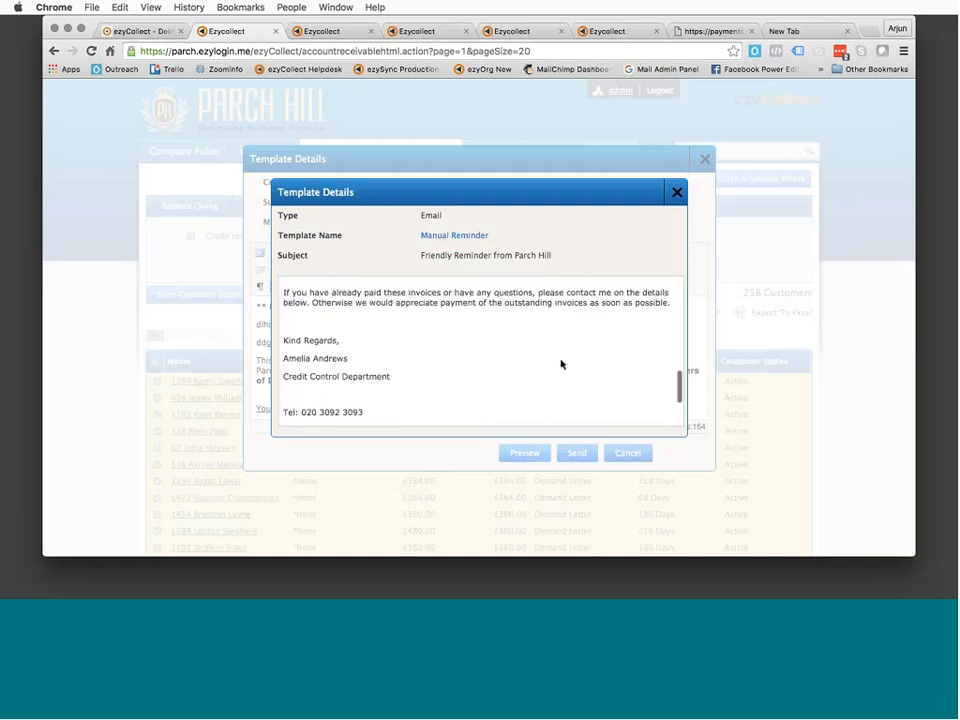
pyautogui.scroll(15, 561, 364)
pyautogui.scroll(-6, 561, 364)
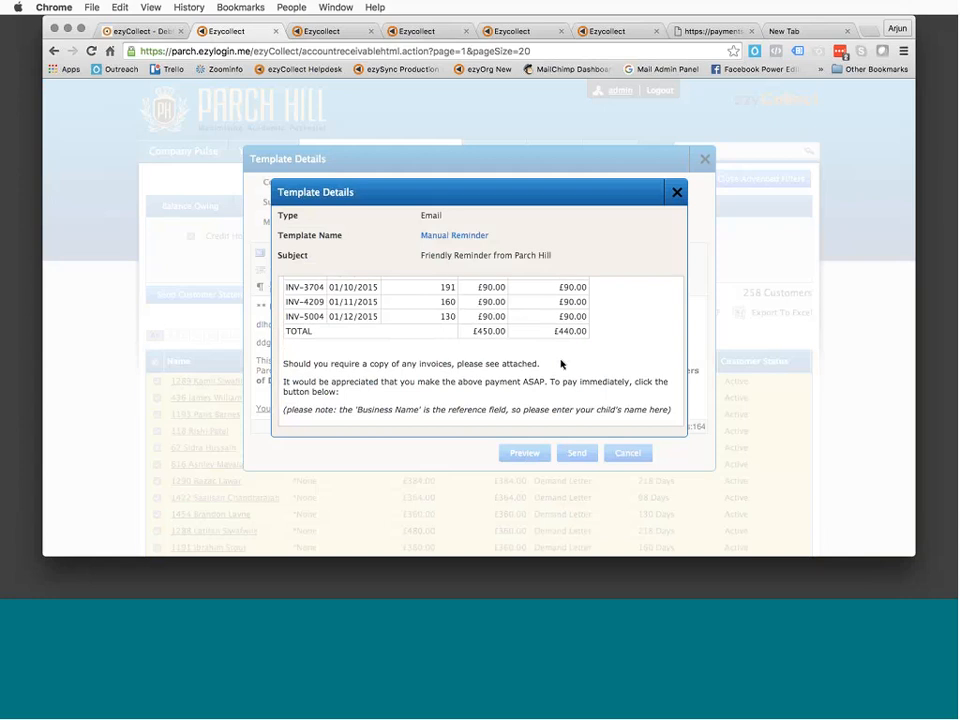
pyautogui.click(677, 191)
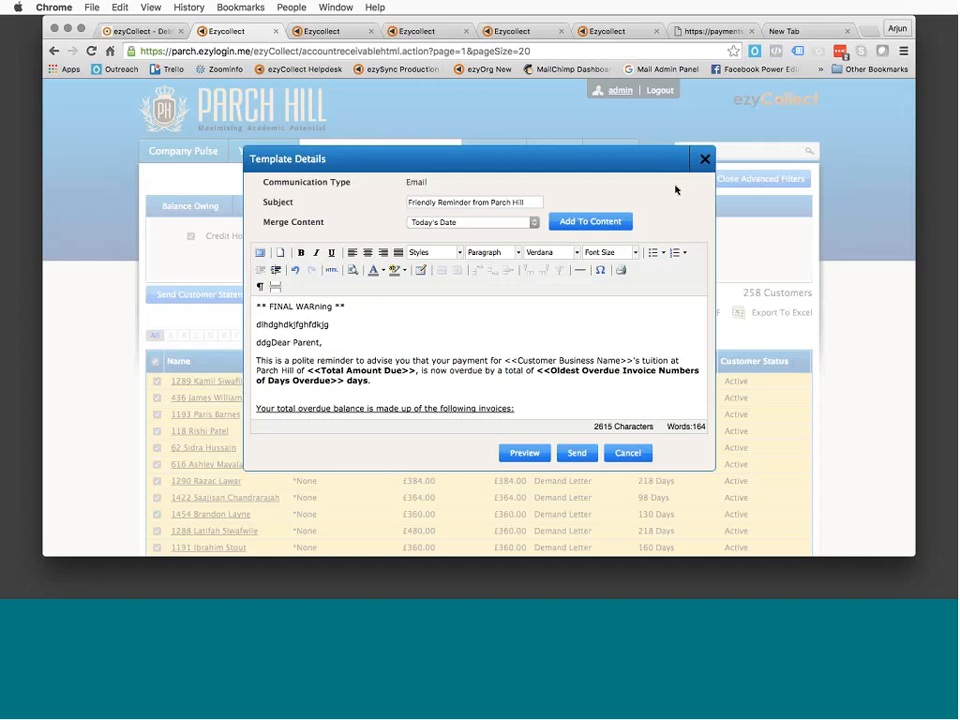
pyautogui.click(705, 158)
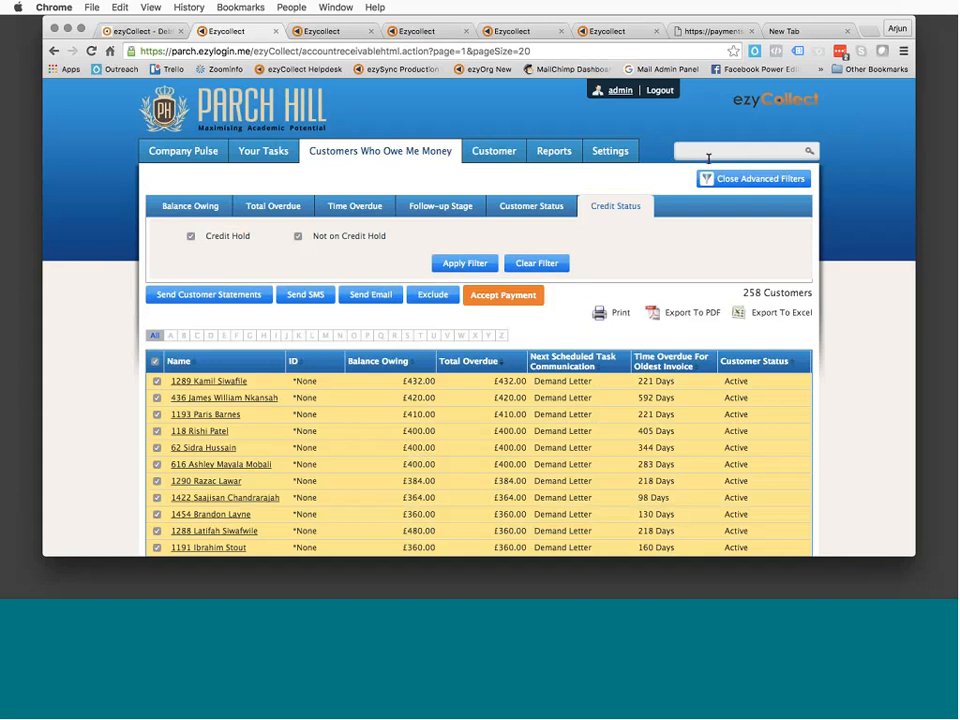
# Switch to the ezycollect.com.au website and view the introduction on its home page
pyautogui.click(140, 32)
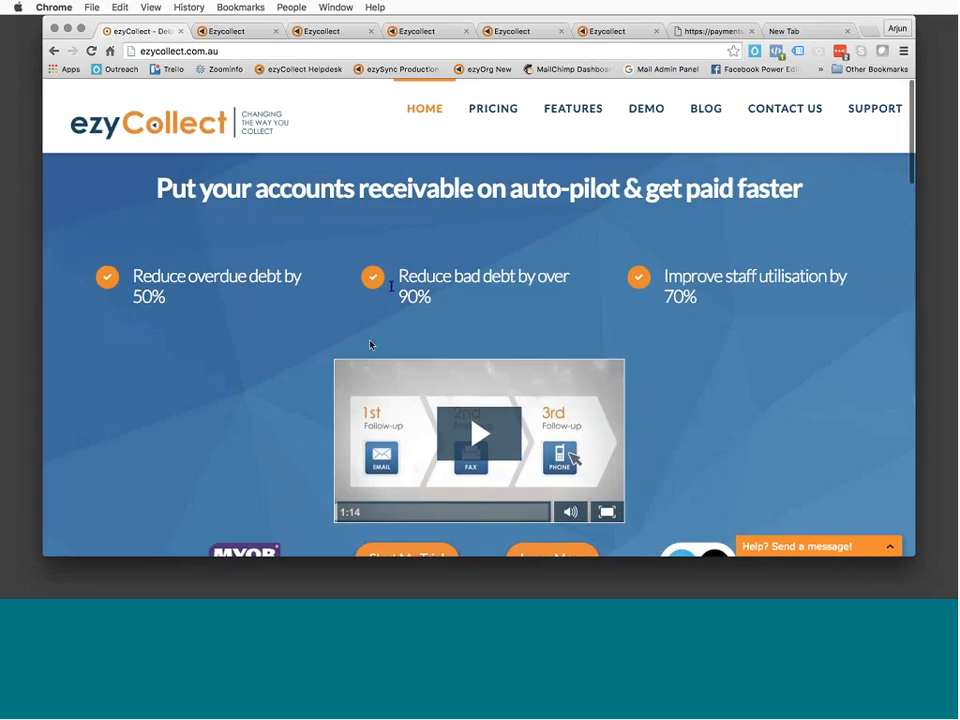
pyautogui.scroll(-2, 370, 344)
pyautogui.scroll(2, 456, 272)
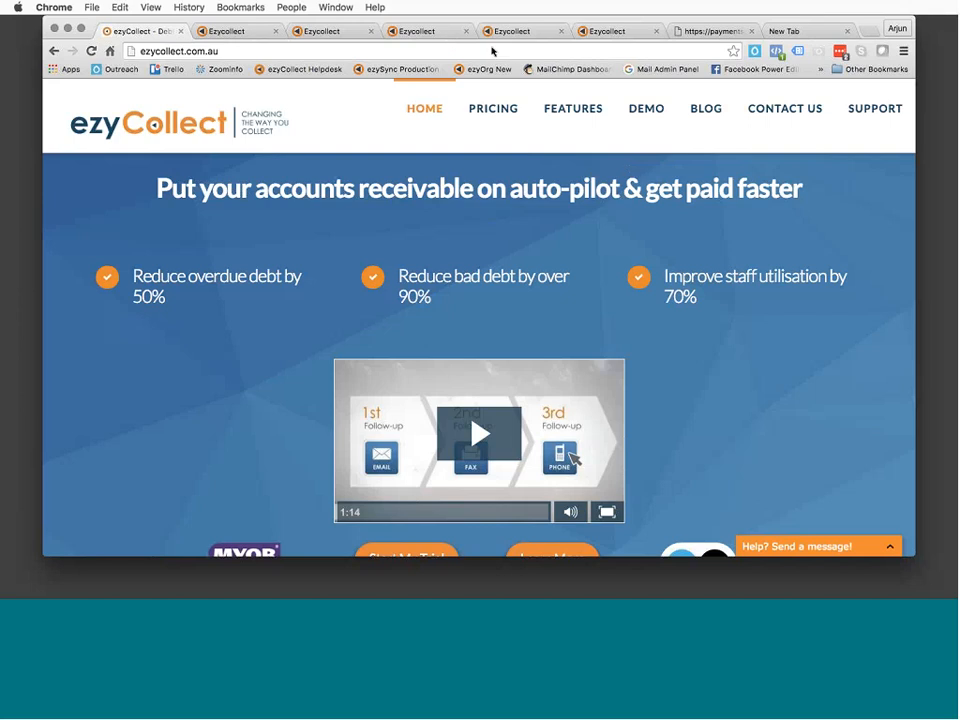
pyautogui.click(696, 49)
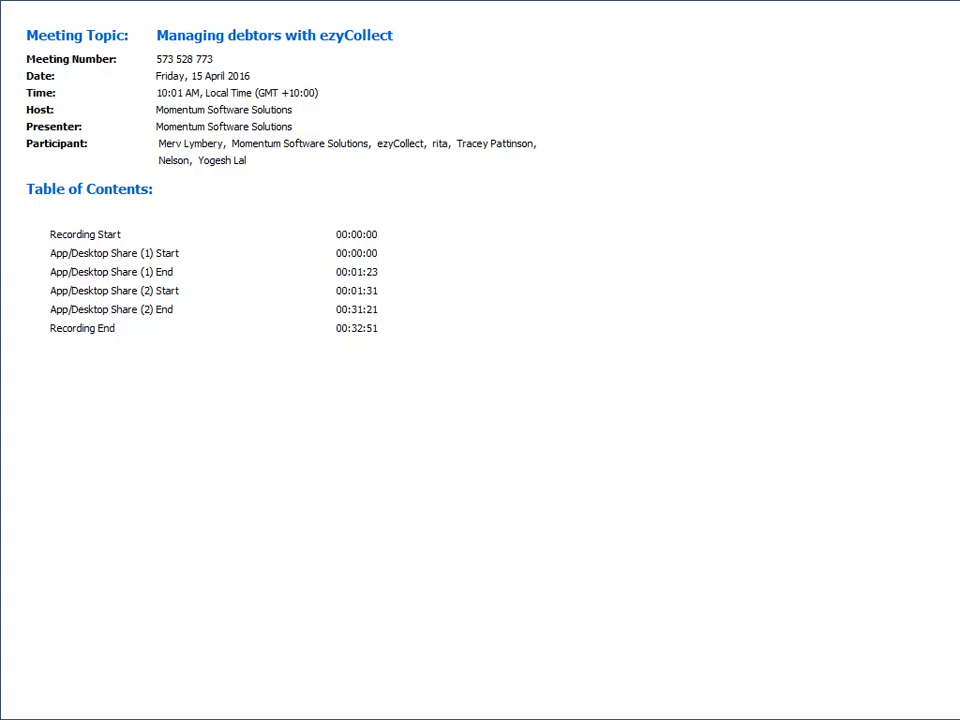